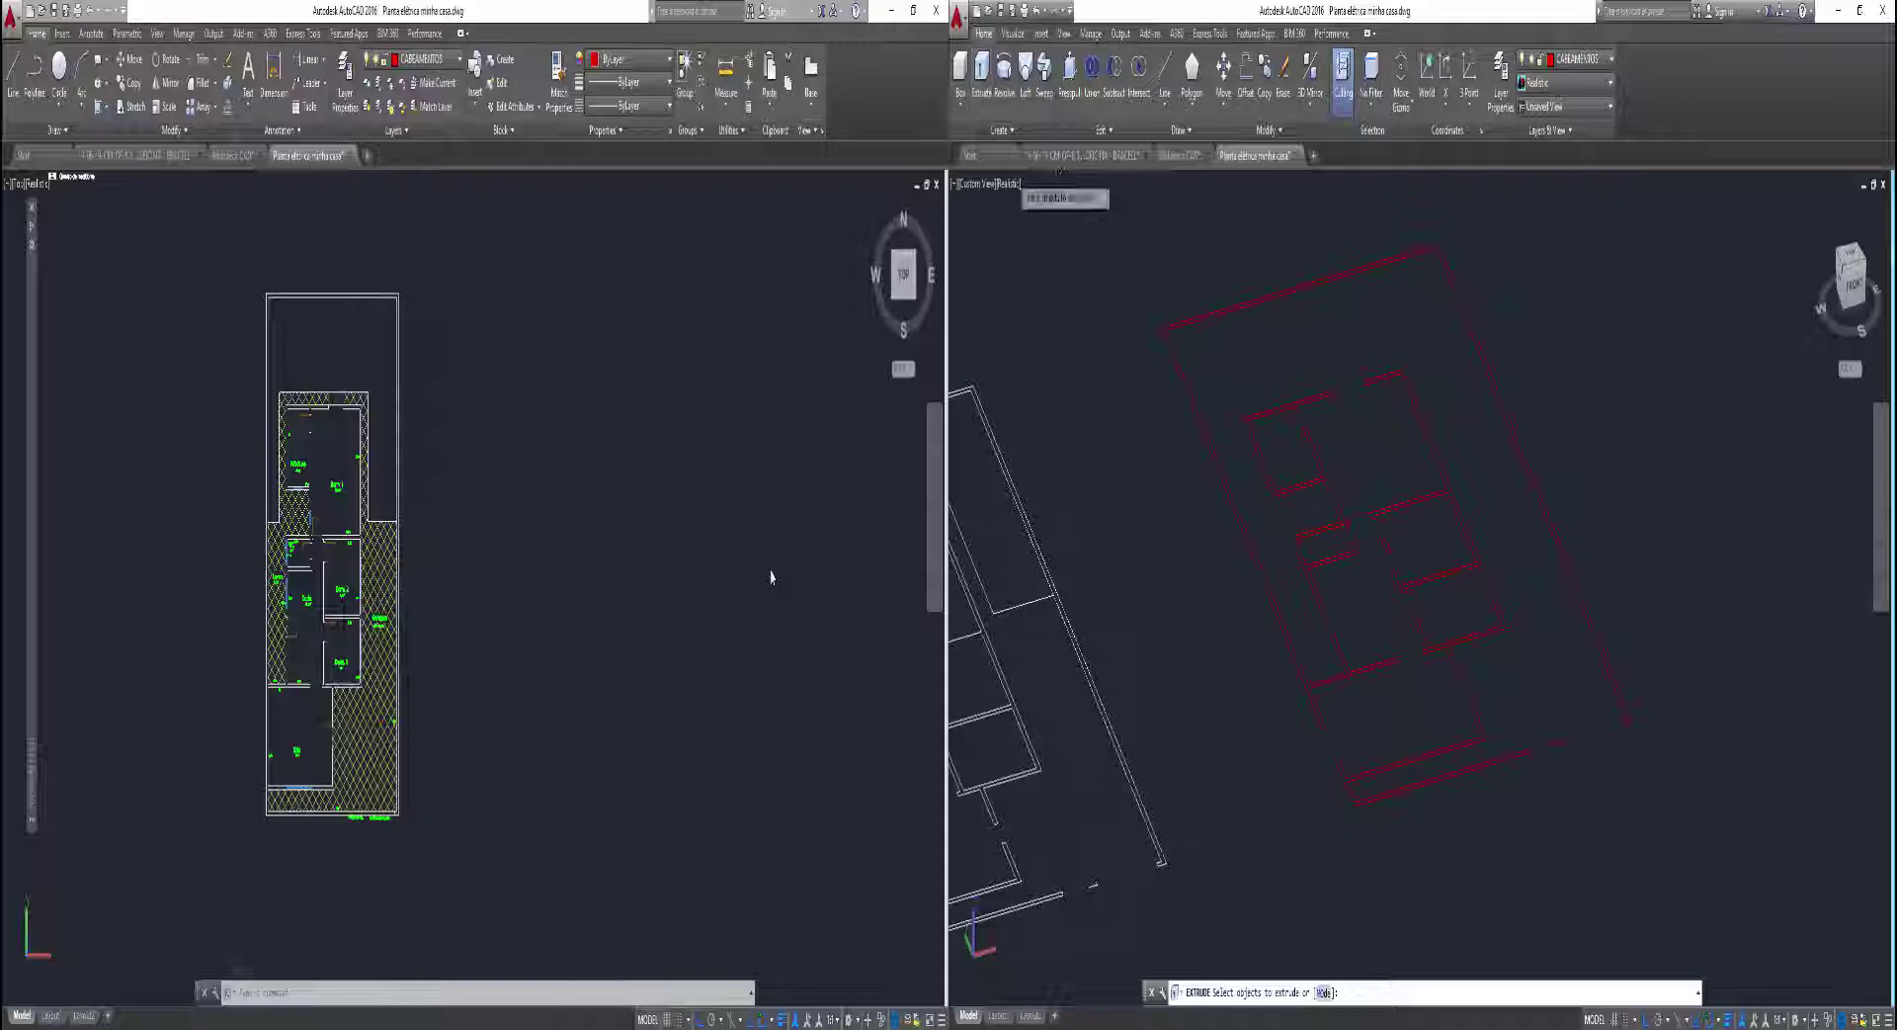
Pick the outer boundary wall and three interior walls for extrusion, then cancel the pending extrusion
click(1177, 360)
click(1250, 450)
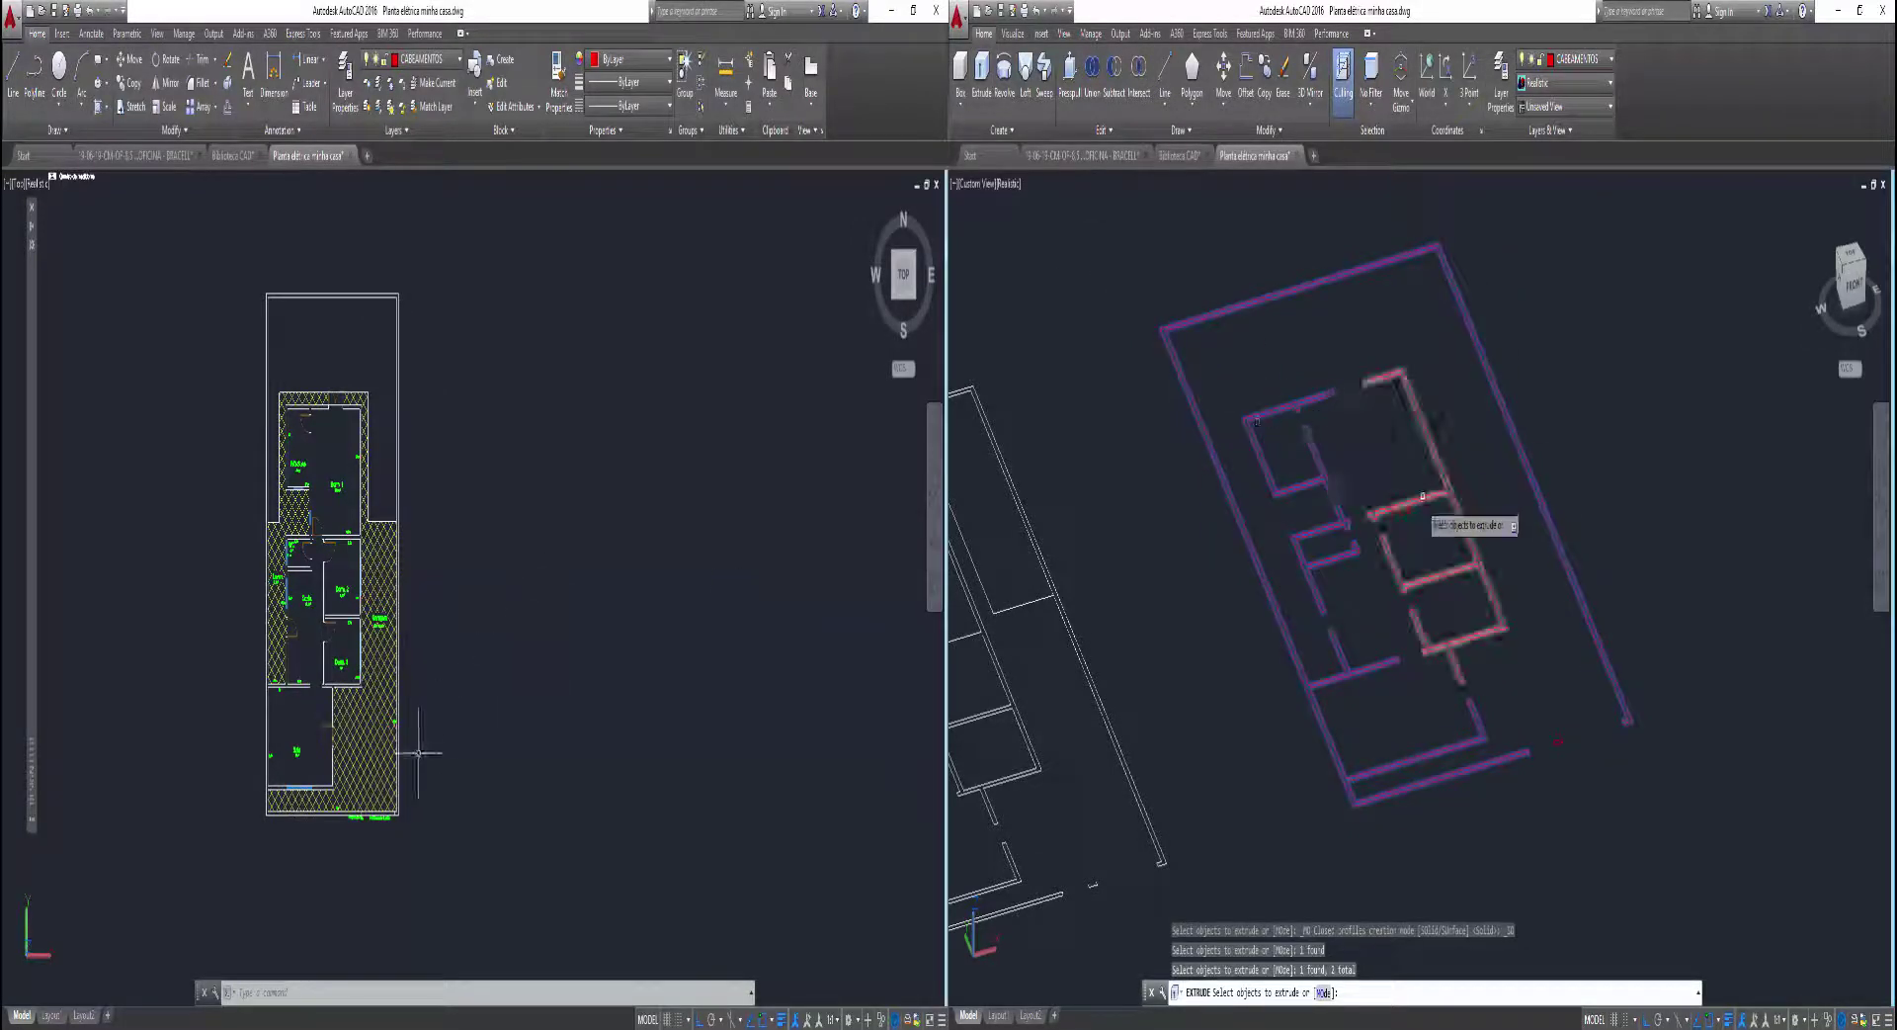
click(1491, 543)
scroll(419, 750, up, 2)
click(1558, 740)
drag(459, 711, 475, 785)
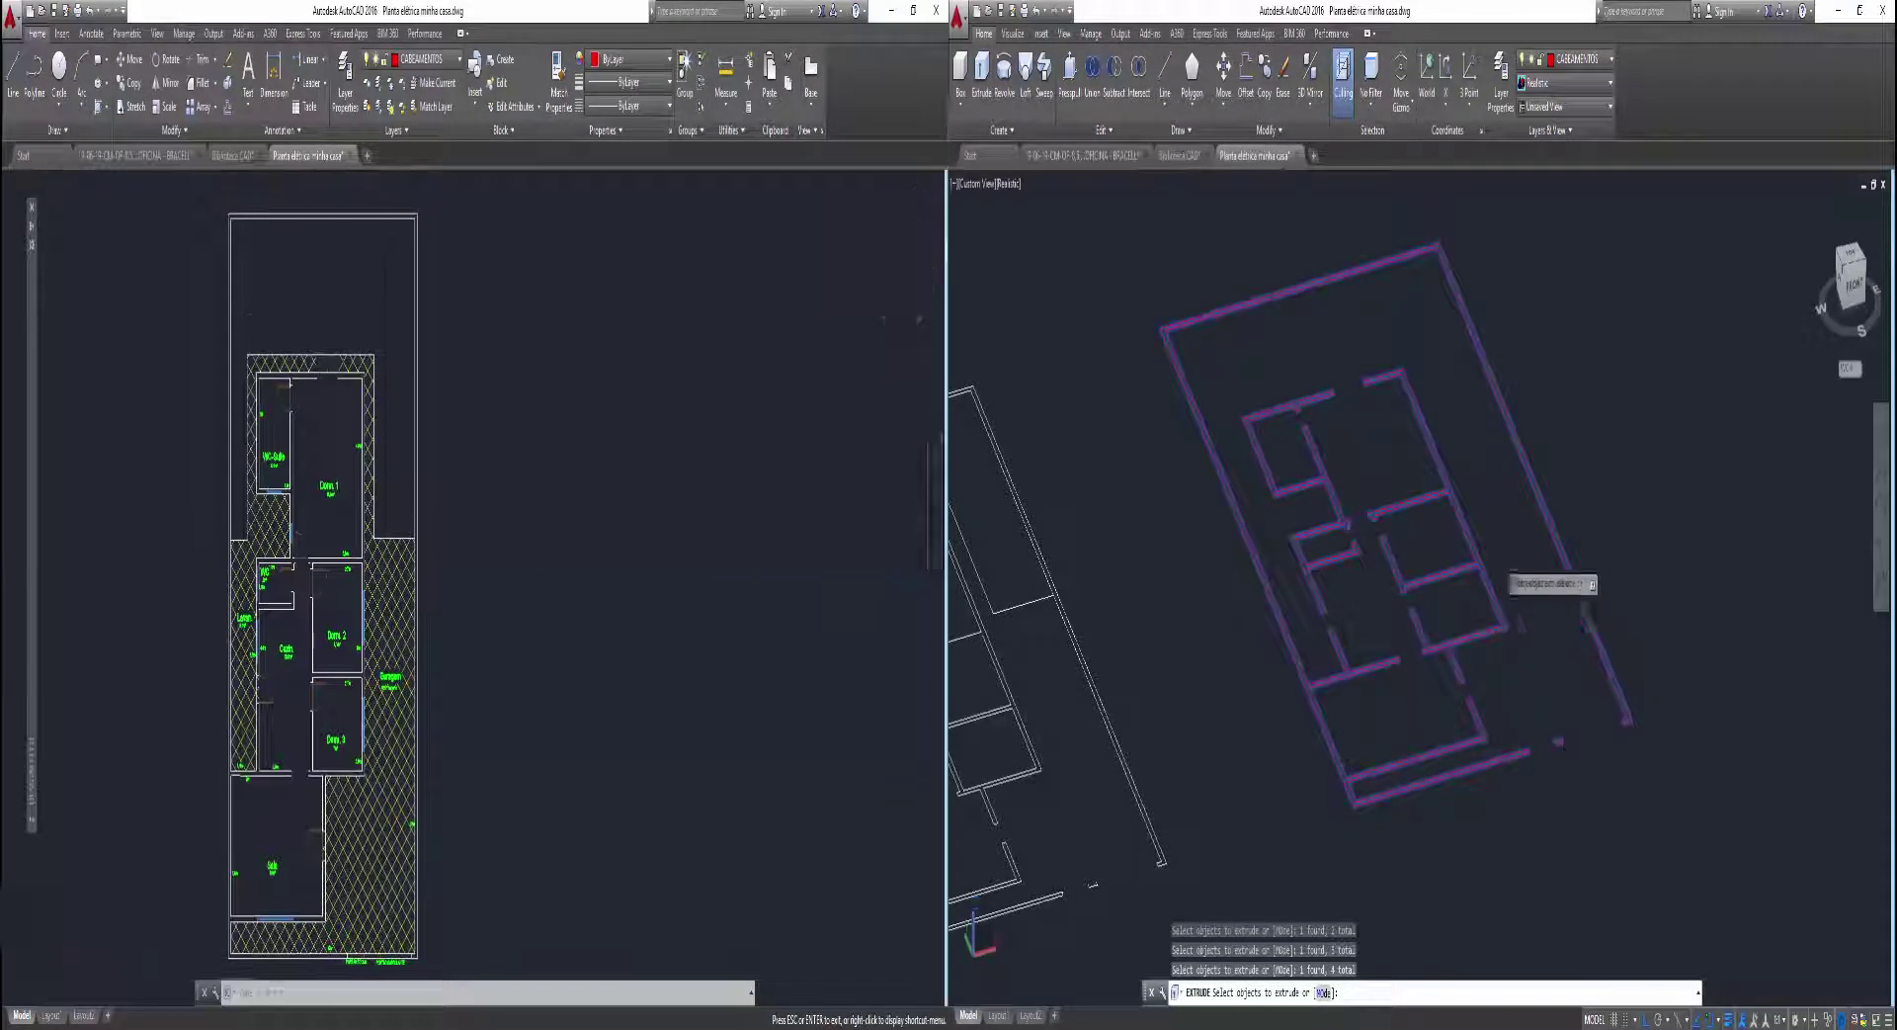
key(Escape)
scroll(1557, 740, down, 1)
key(Return)
text(objects:)
key(Return)
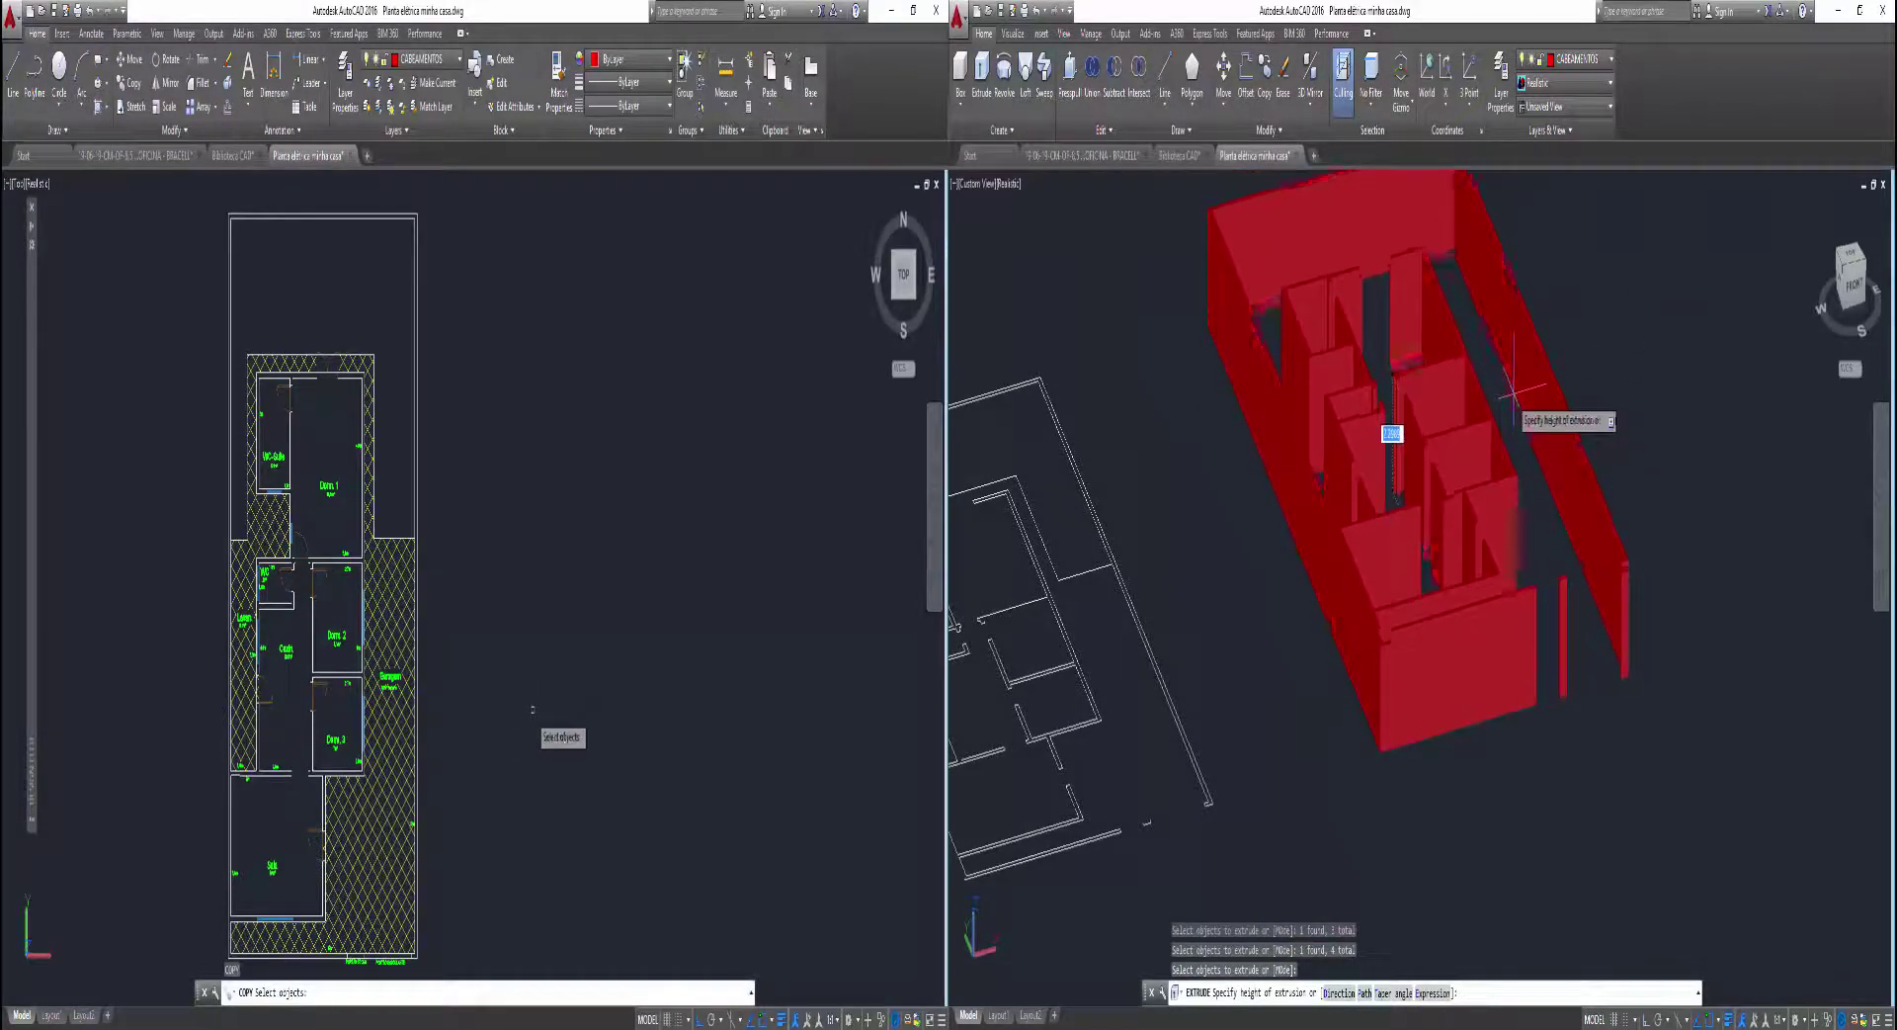
key(Escape)
key(Escape)
key(Escape)
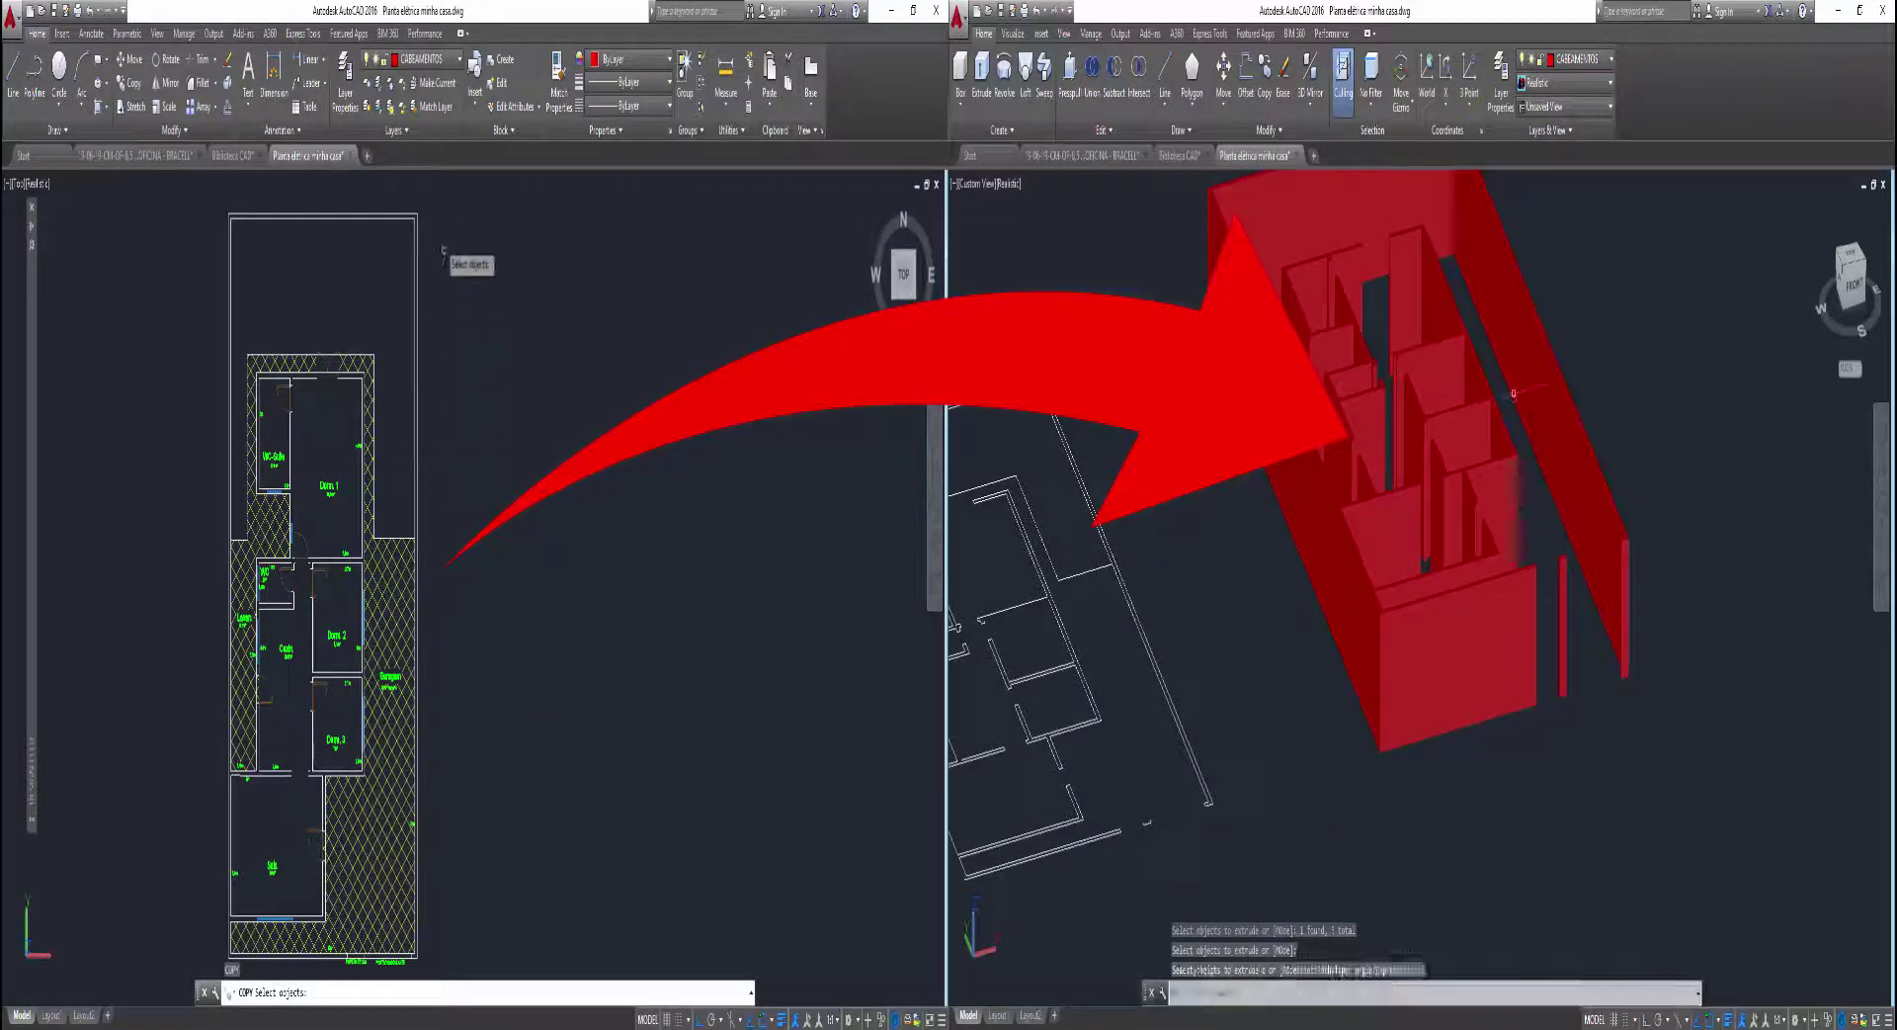
Window-select the entire left floor plan as the copy selection
scroll(1530, 393, down, 2)
scroll(406, 398, down, 2)
click(412, 270)
right_click(1636, 470)
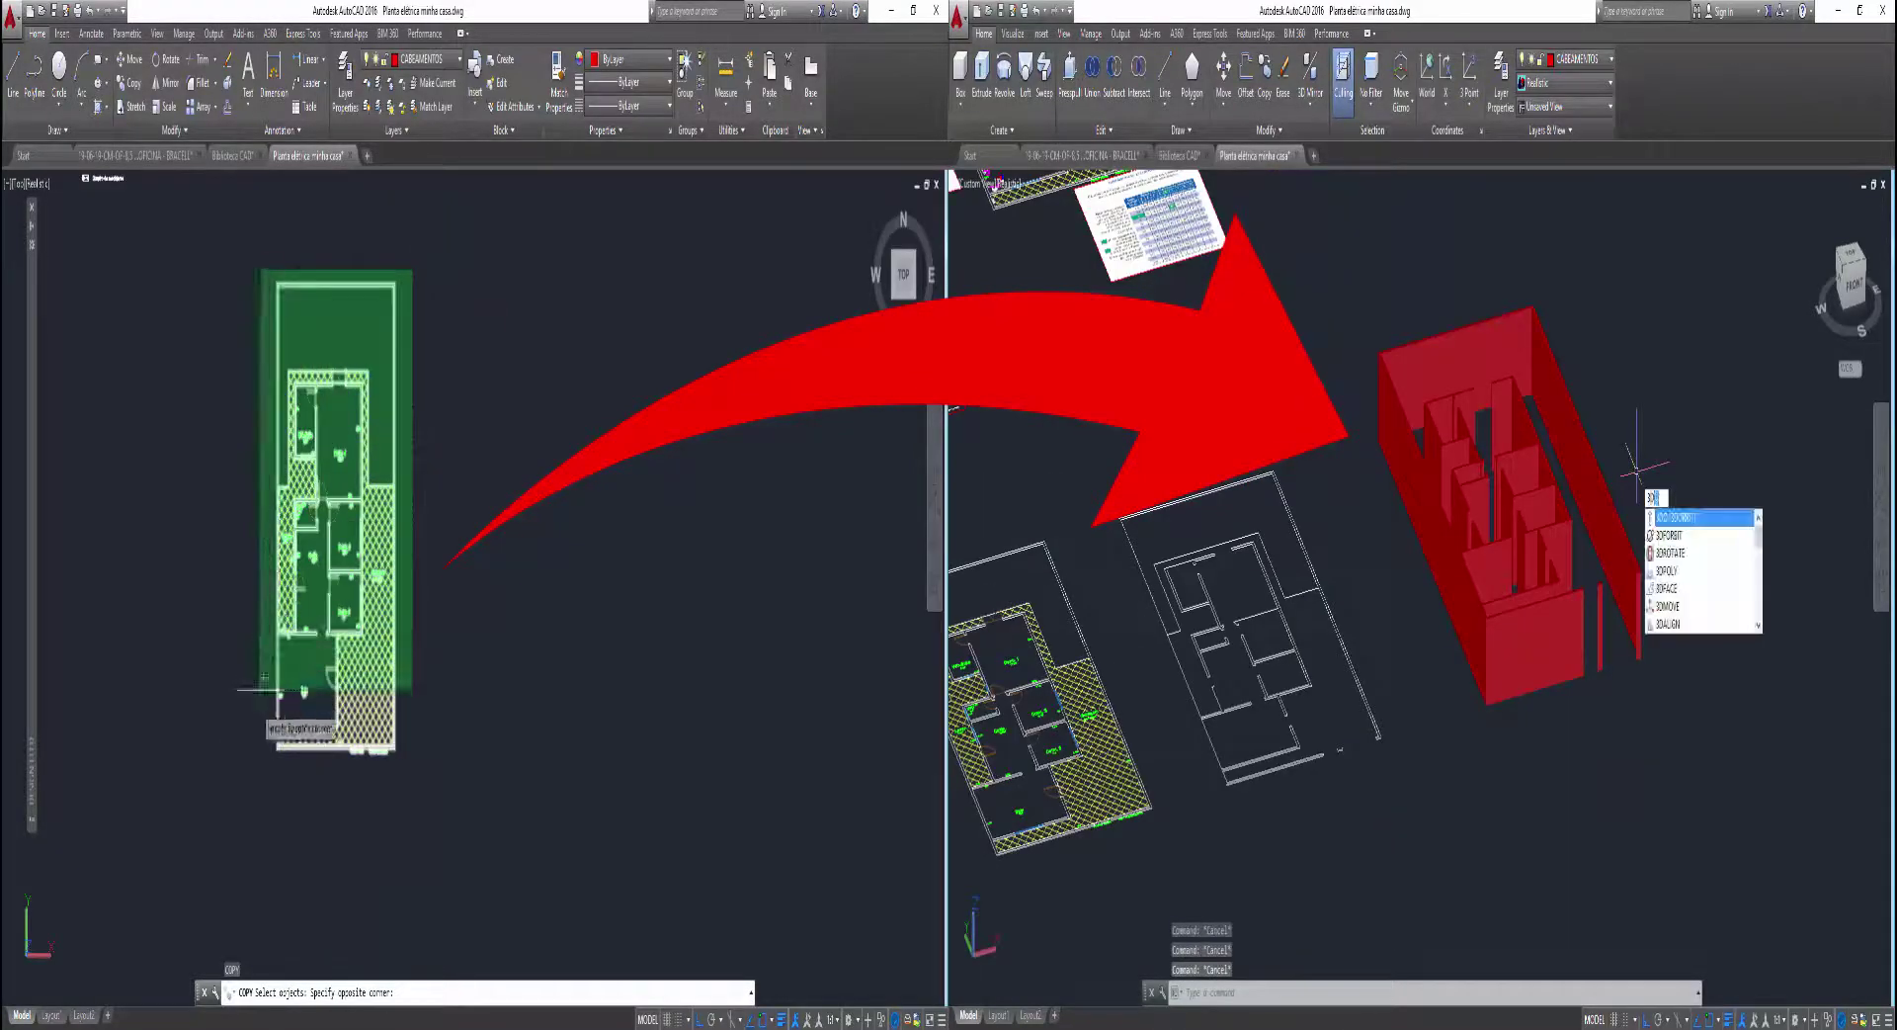
click(267, 766)
key(Return)
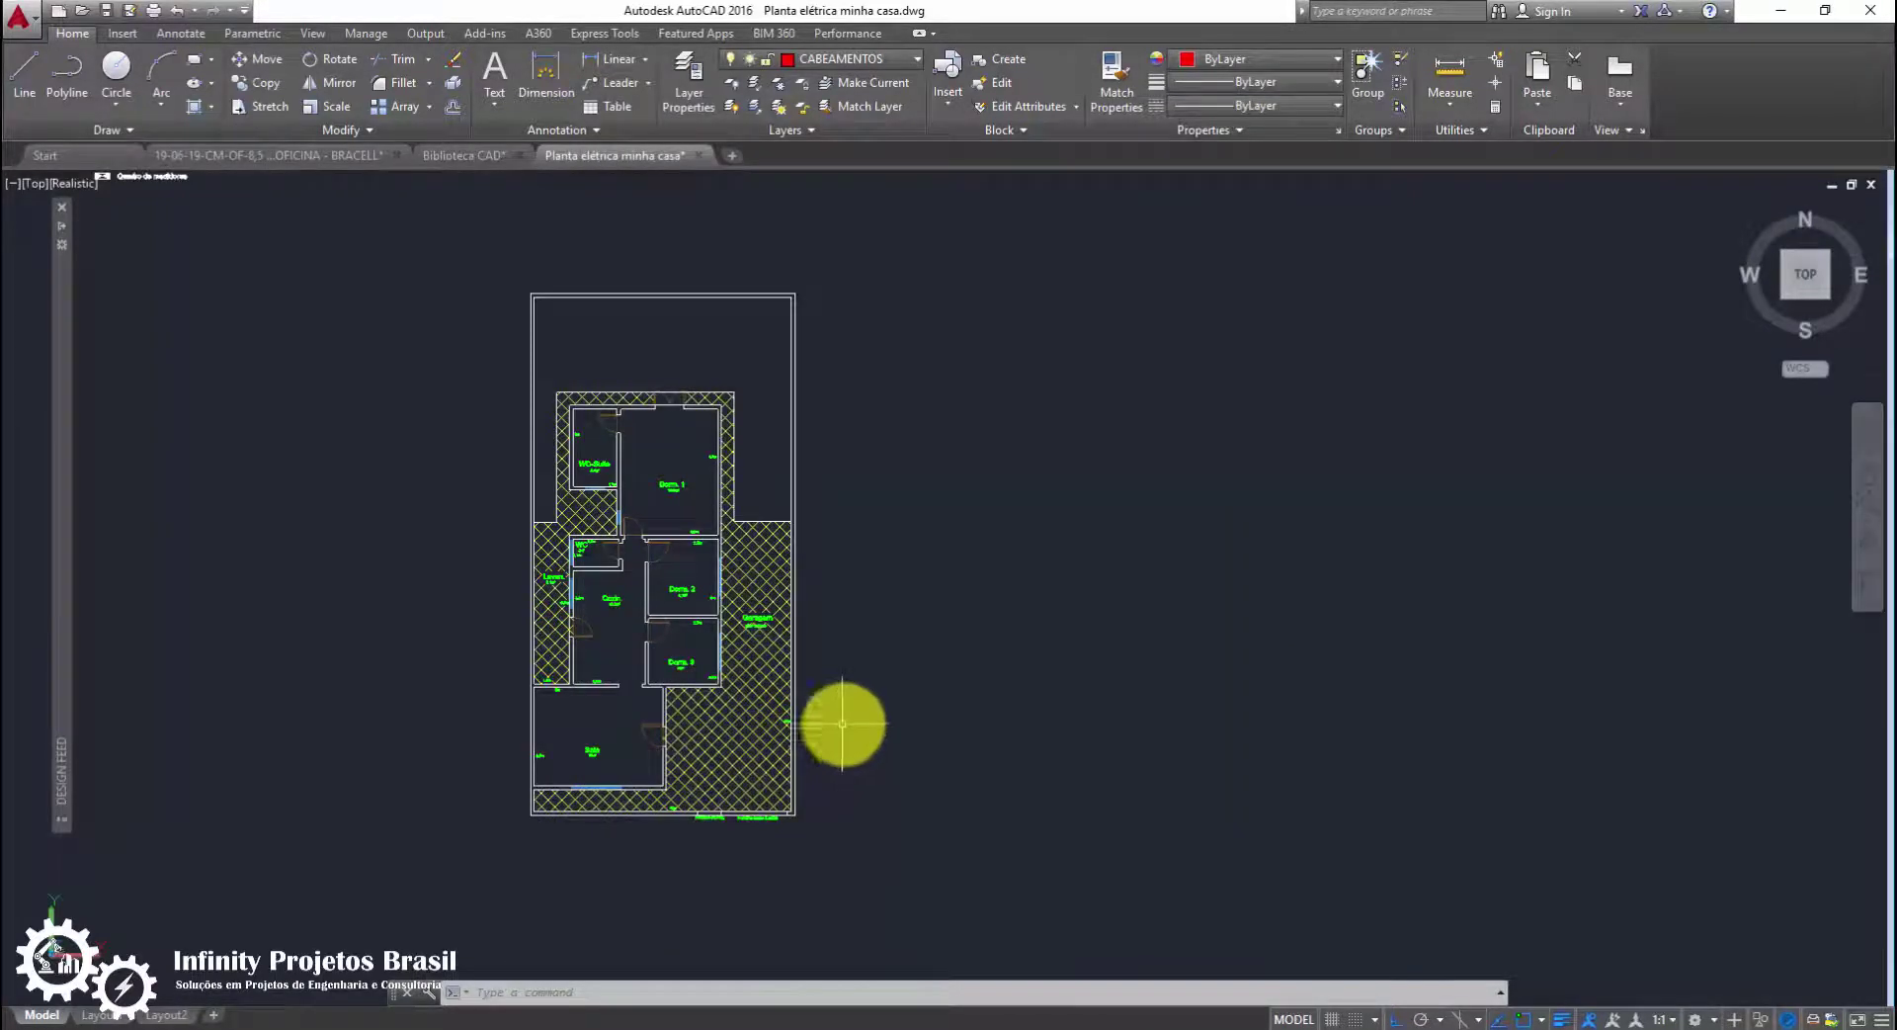
Start COPY (CO) and window-select the whole house floor plan
scroll(842, 723, up, 2)
middle_drag(878, 674, 957, 772)
key(Escape)
key(Escape)
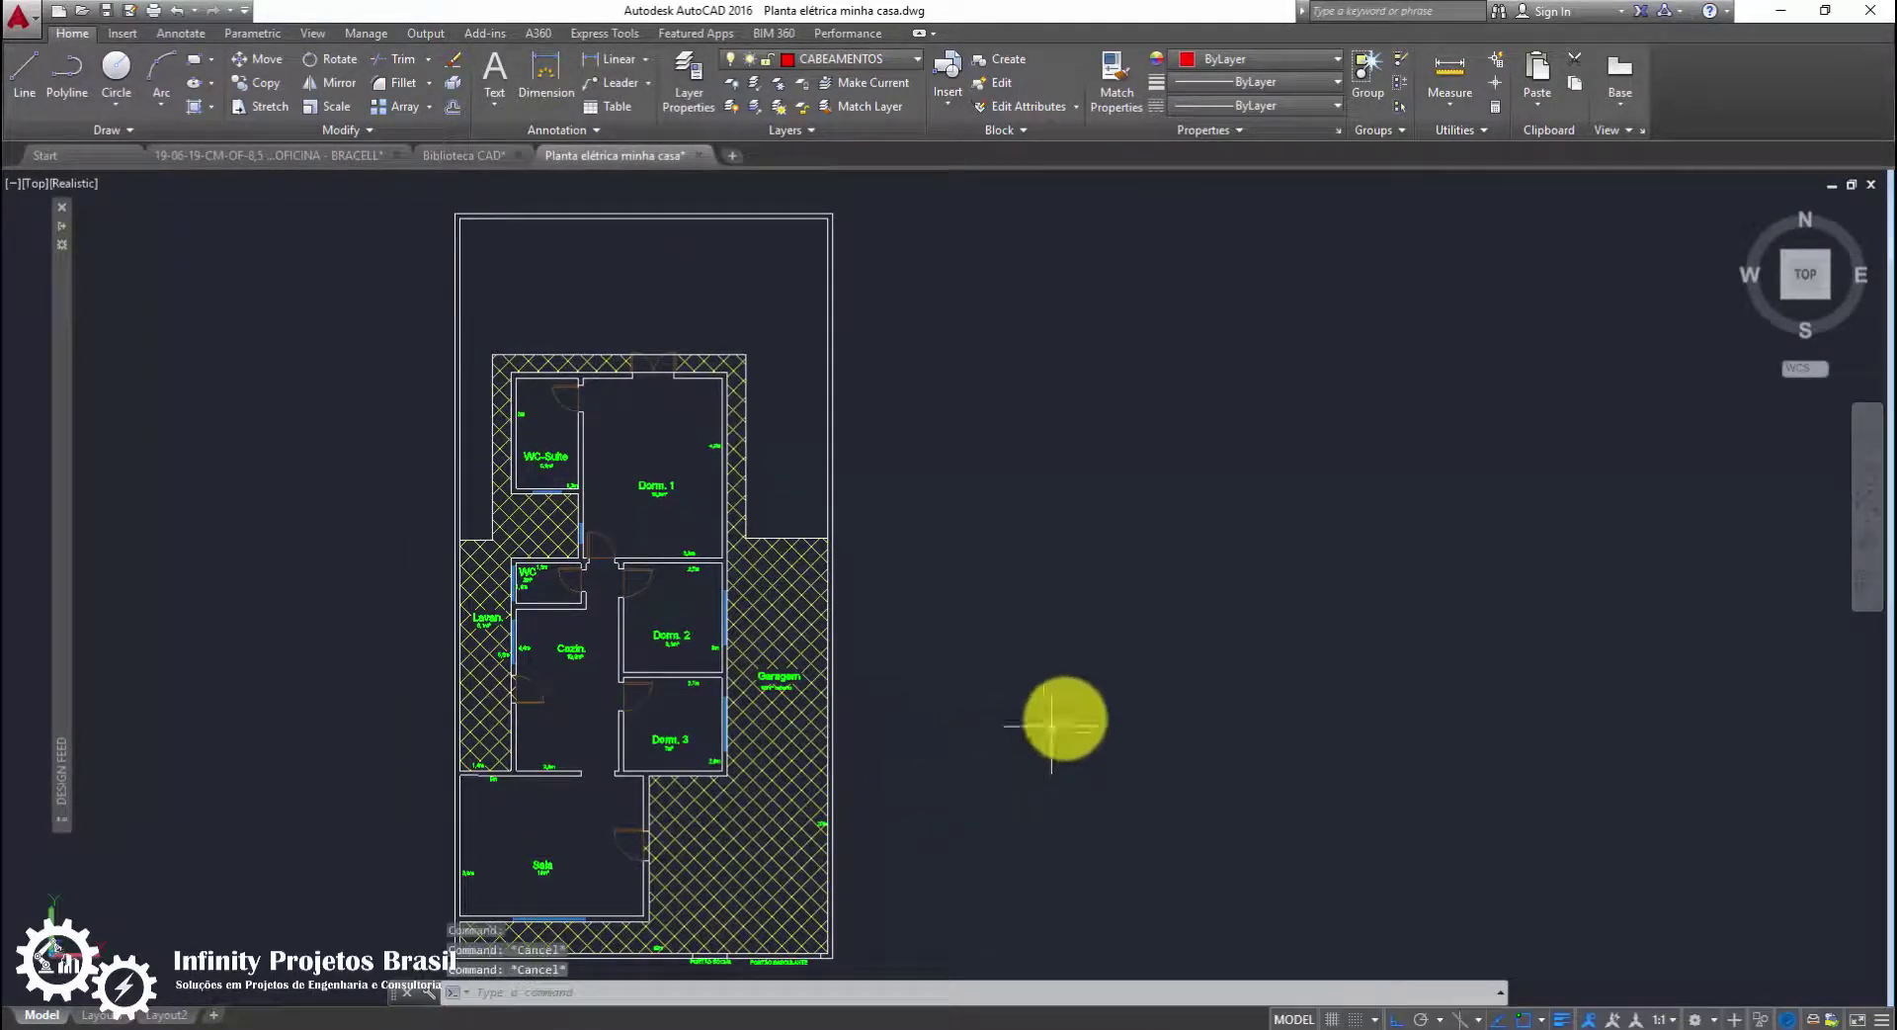
text(co)
key(Return)
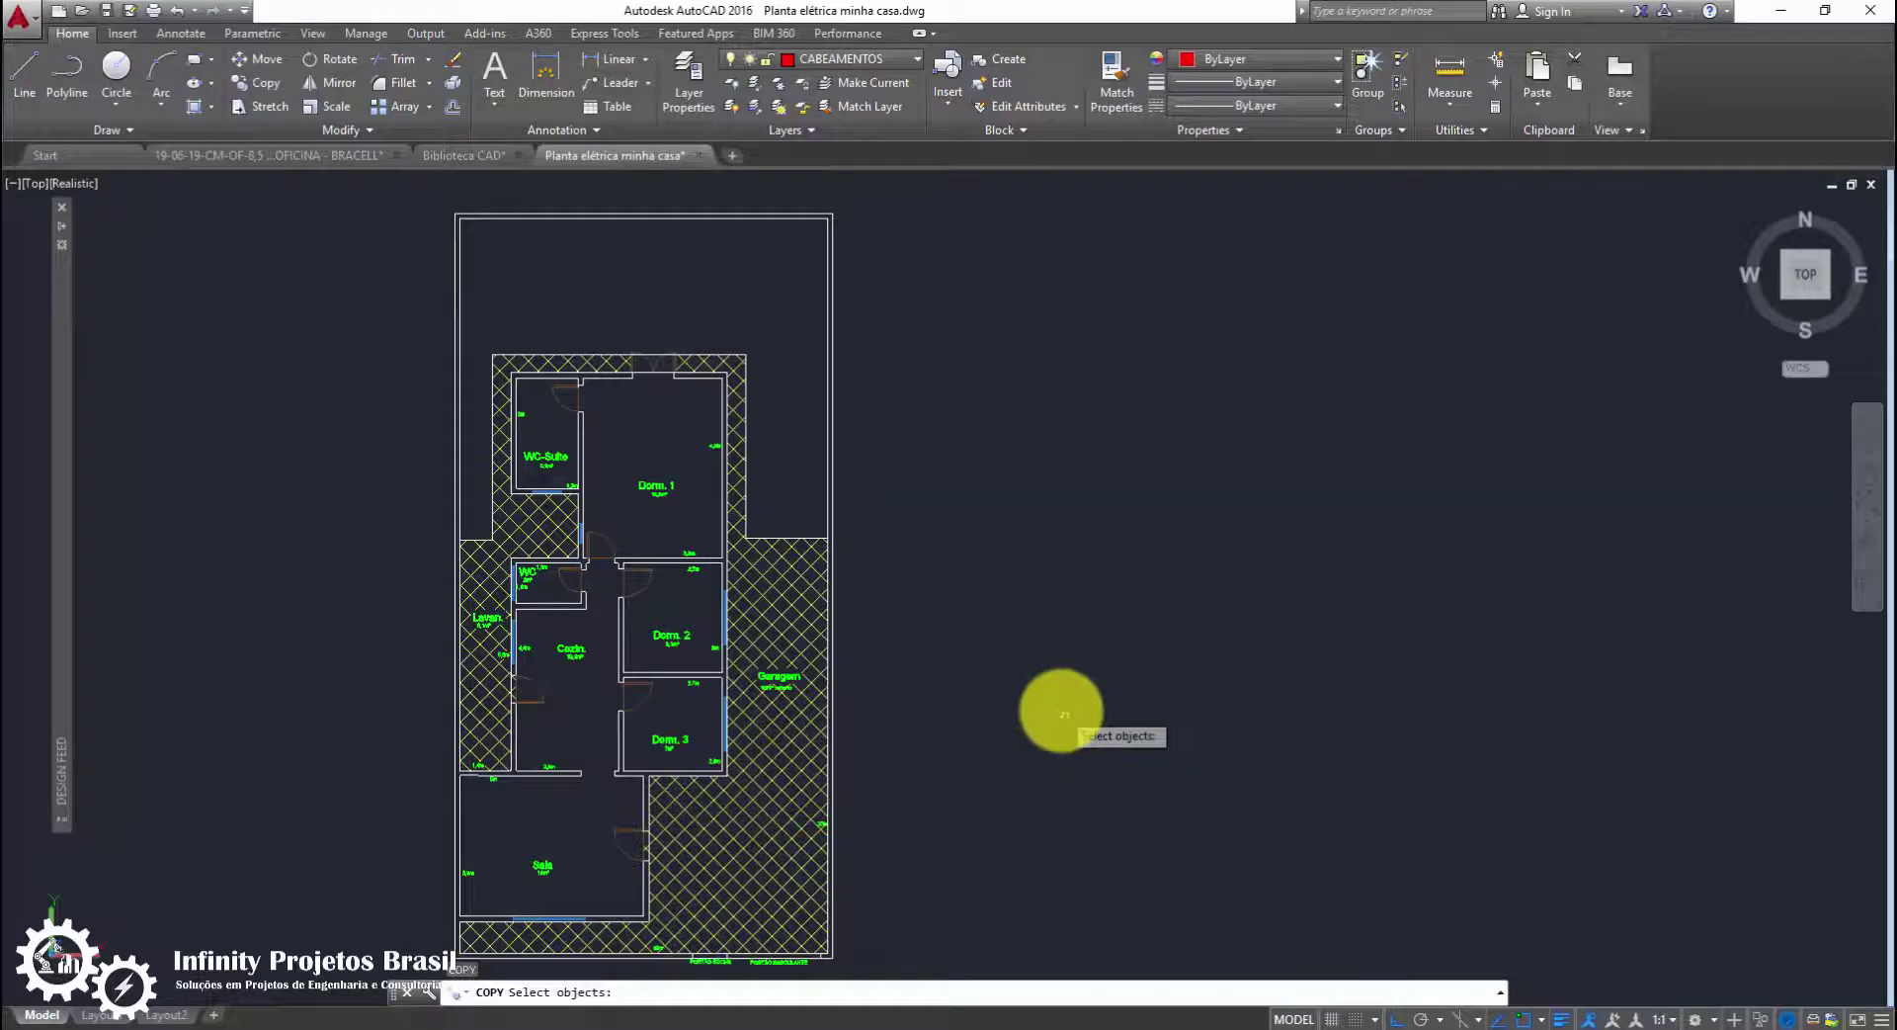
click(912, 169)
click(883, 197)
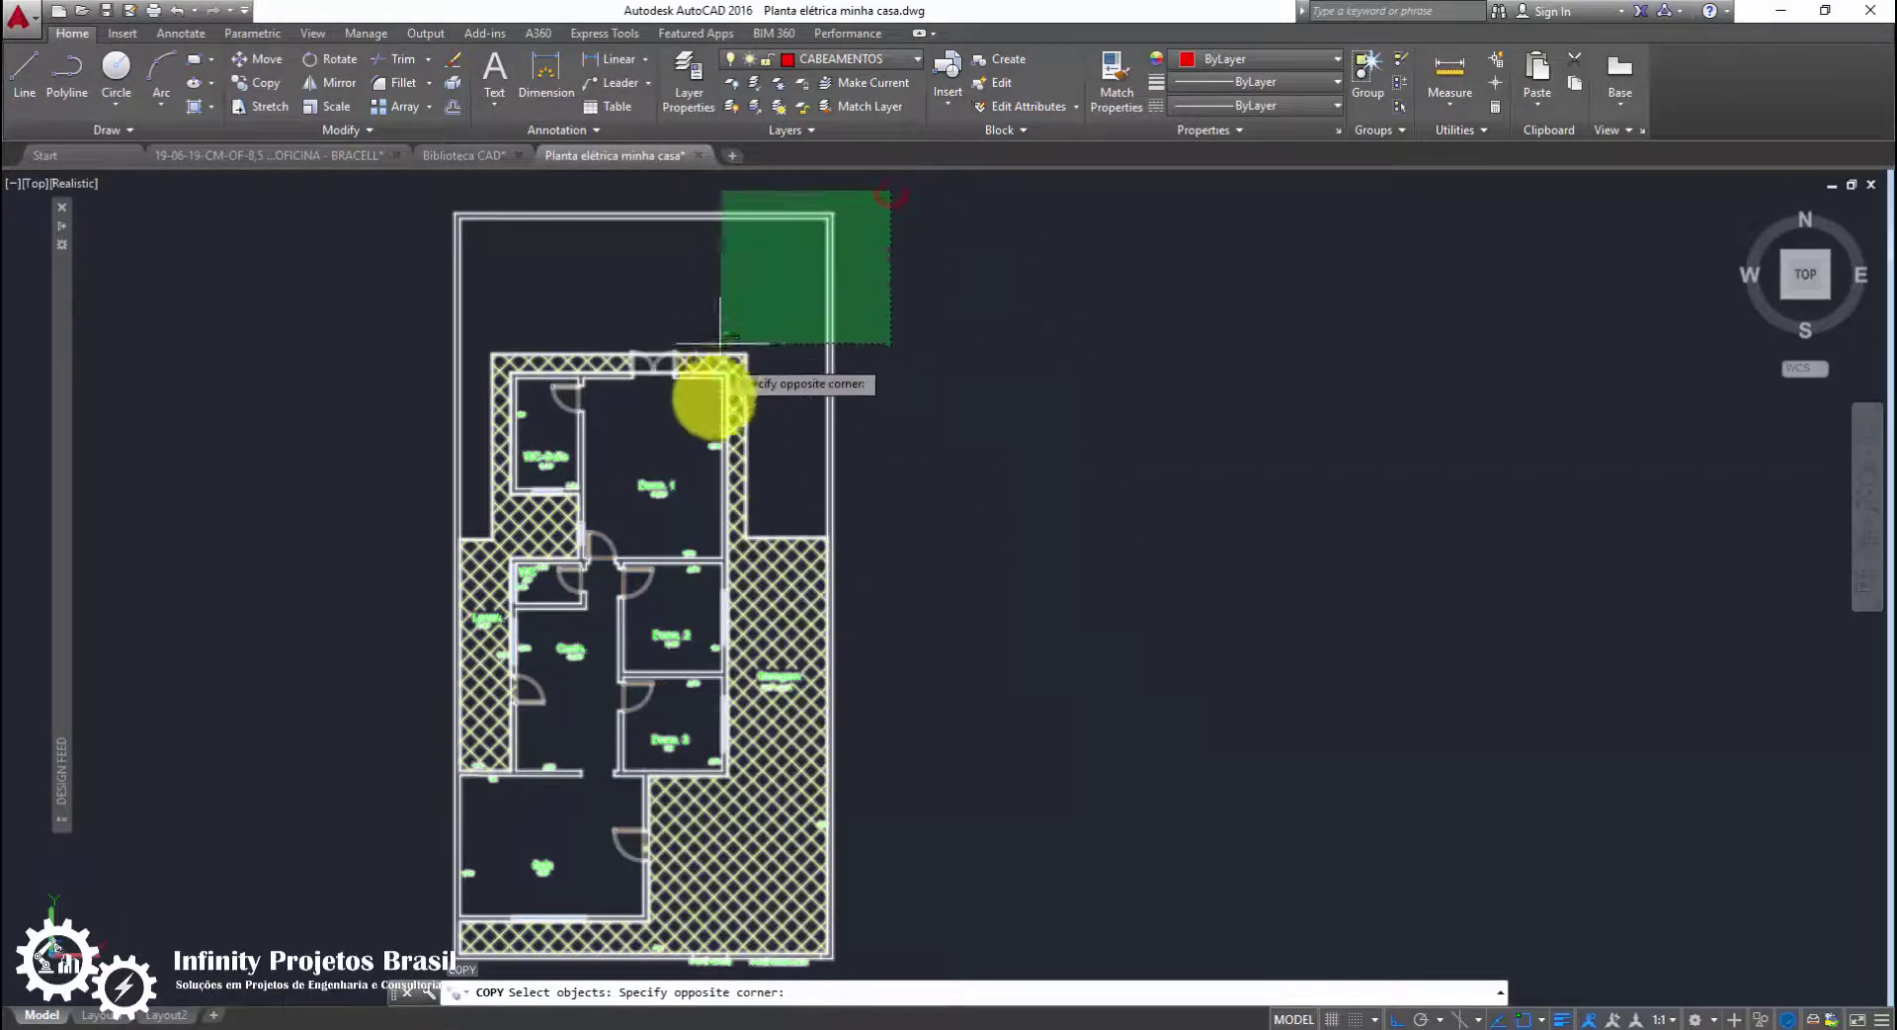
scroll(682, 435, down, 3)
scroll(563, 633, up, 1)
click(512, 707)
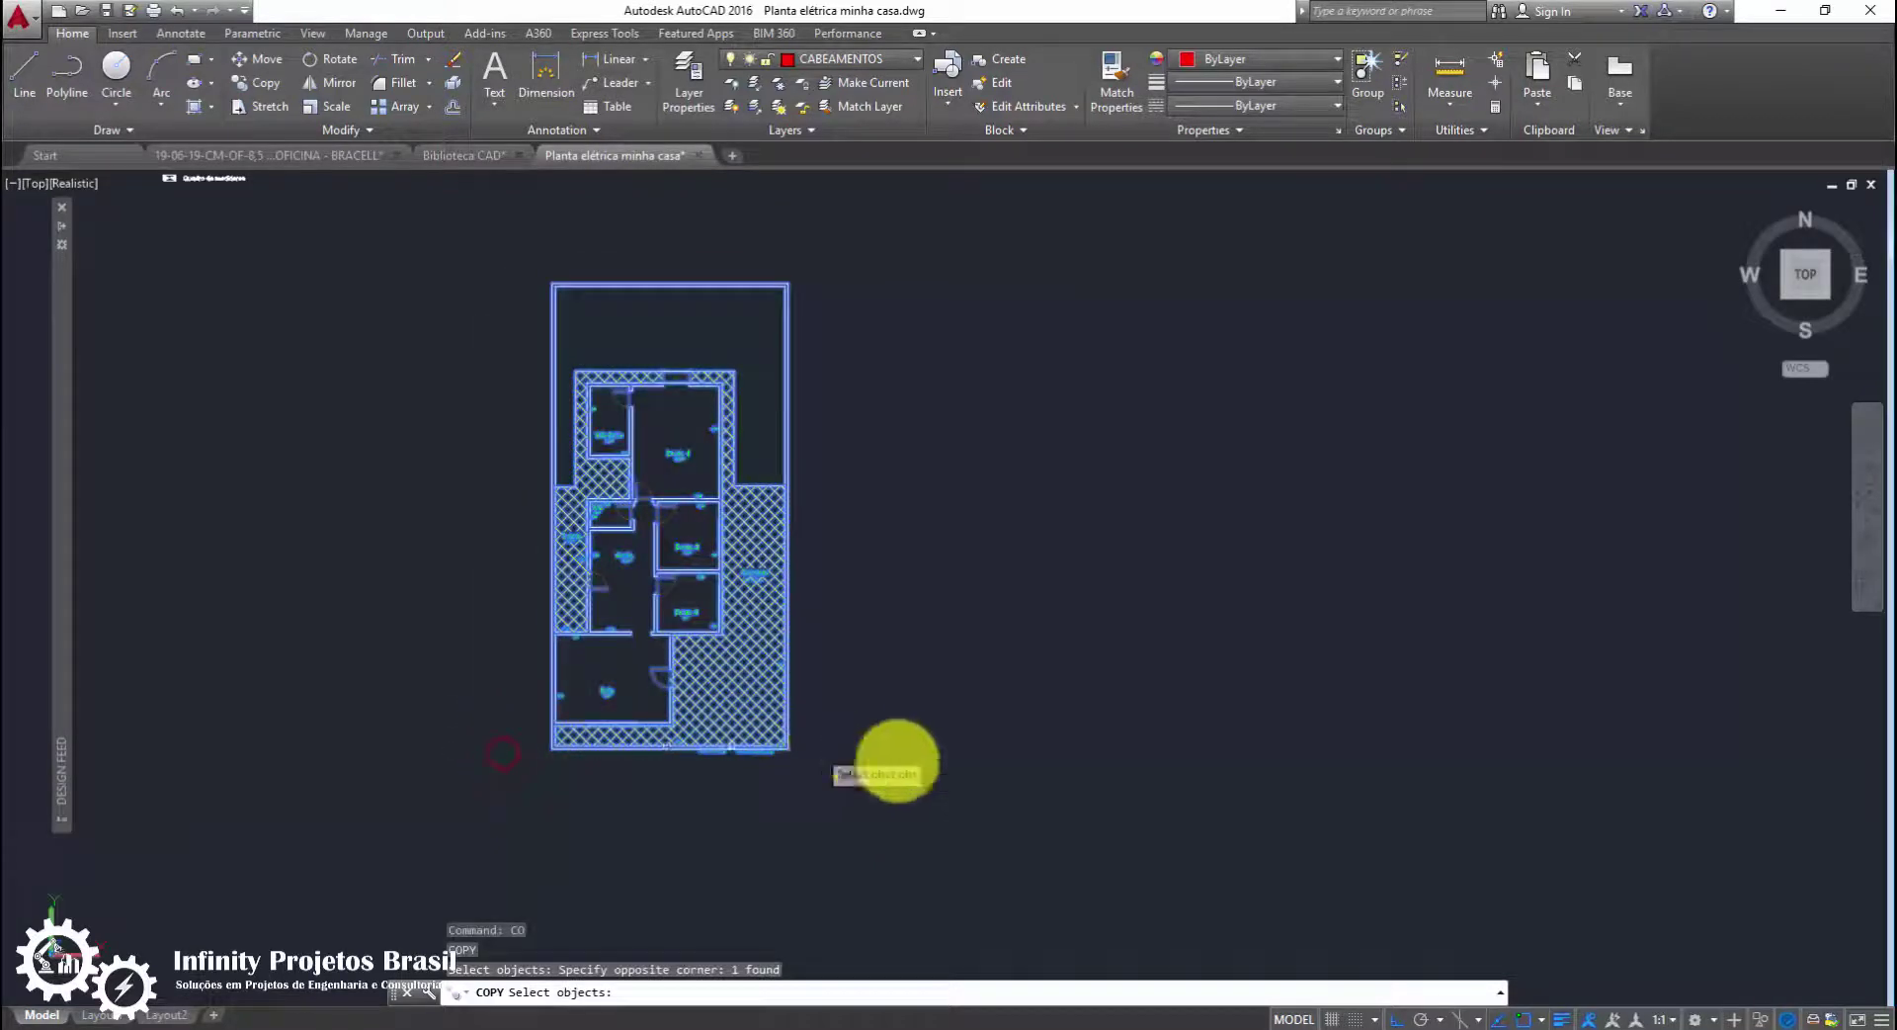
key(Return)
Place the copied plan to the right of the original
click(811, 778)
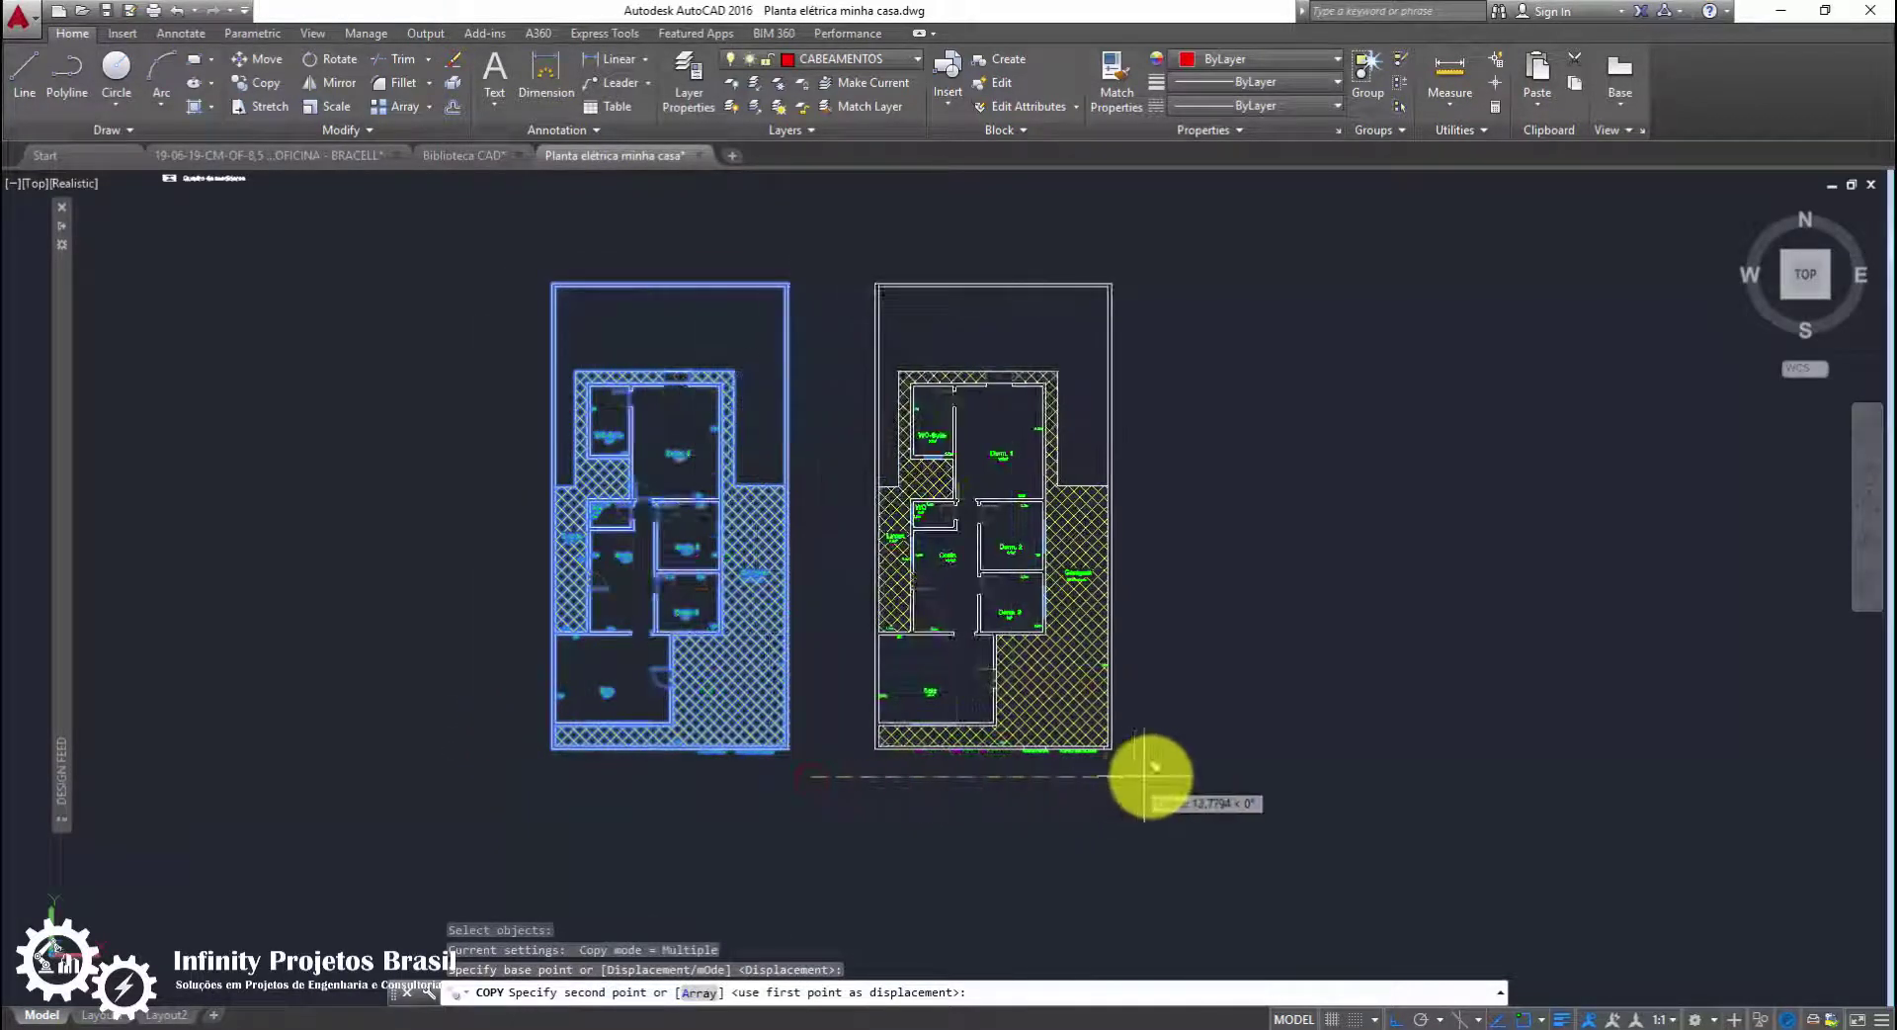
click(1159, 770)
key(Escape)
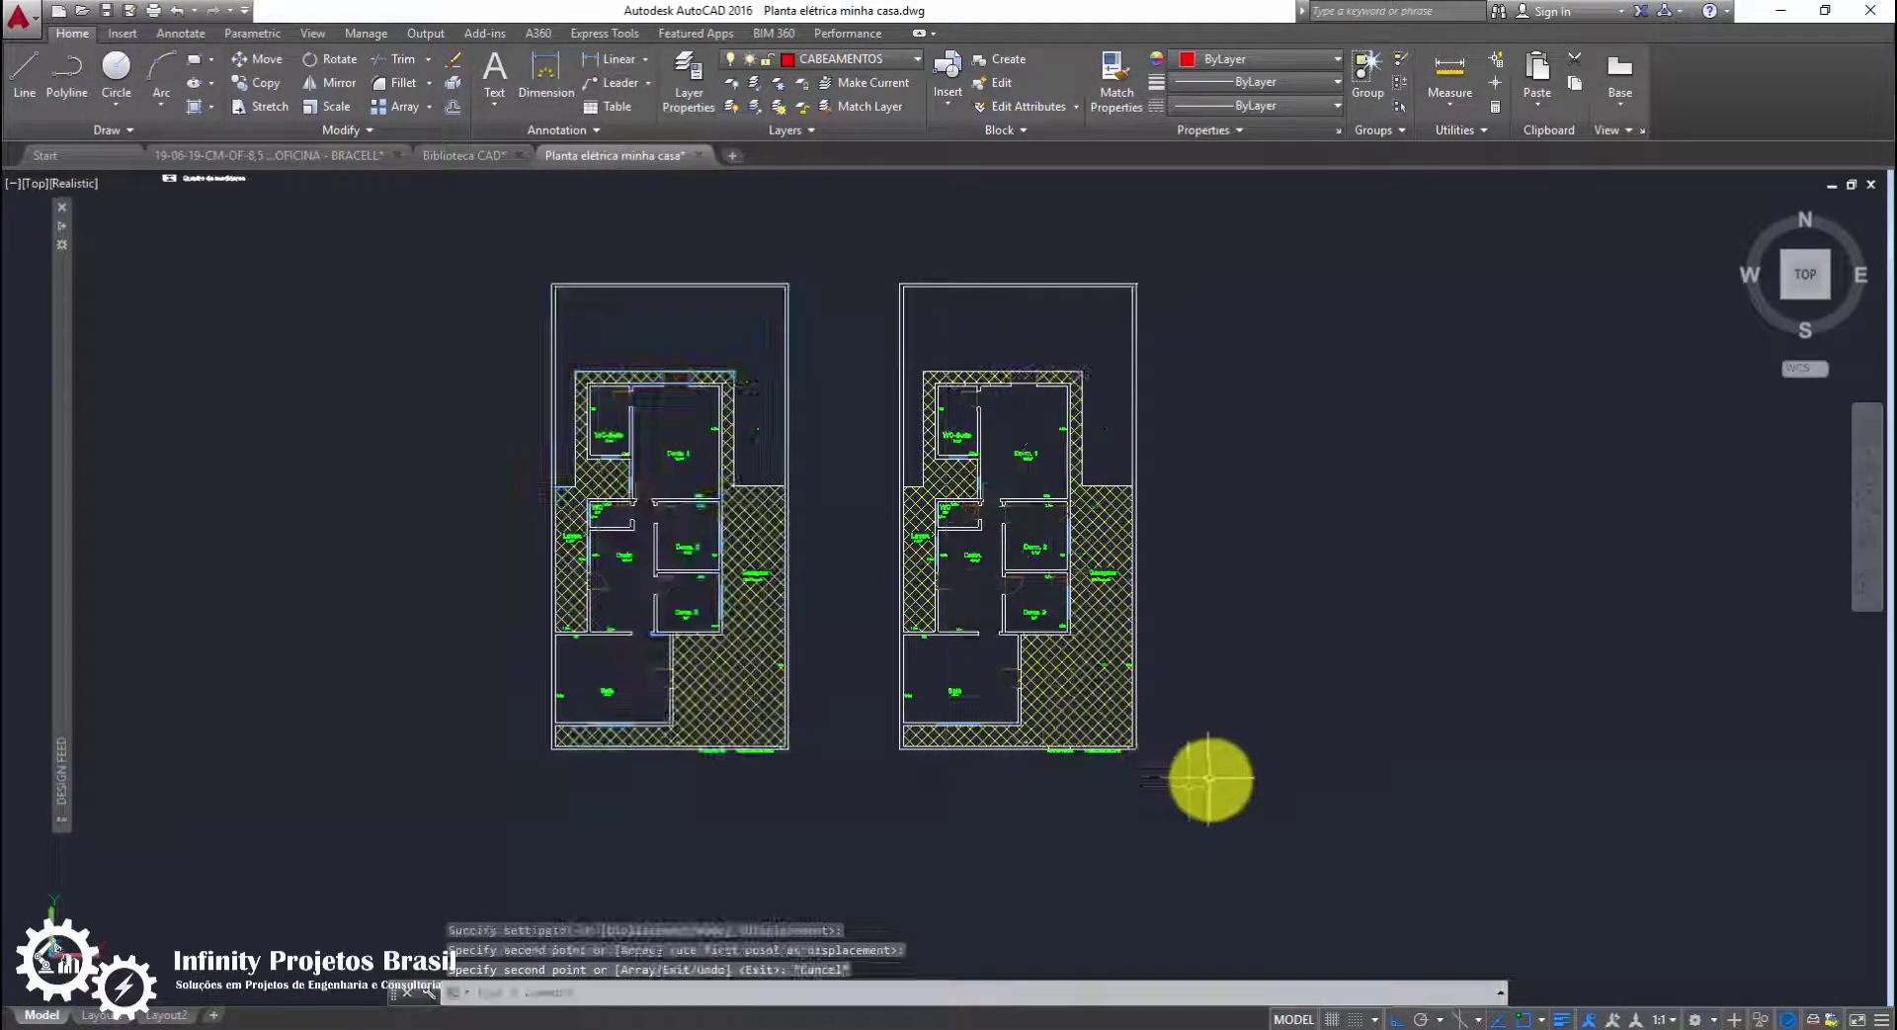
scroll(1210, 525, up, 2)
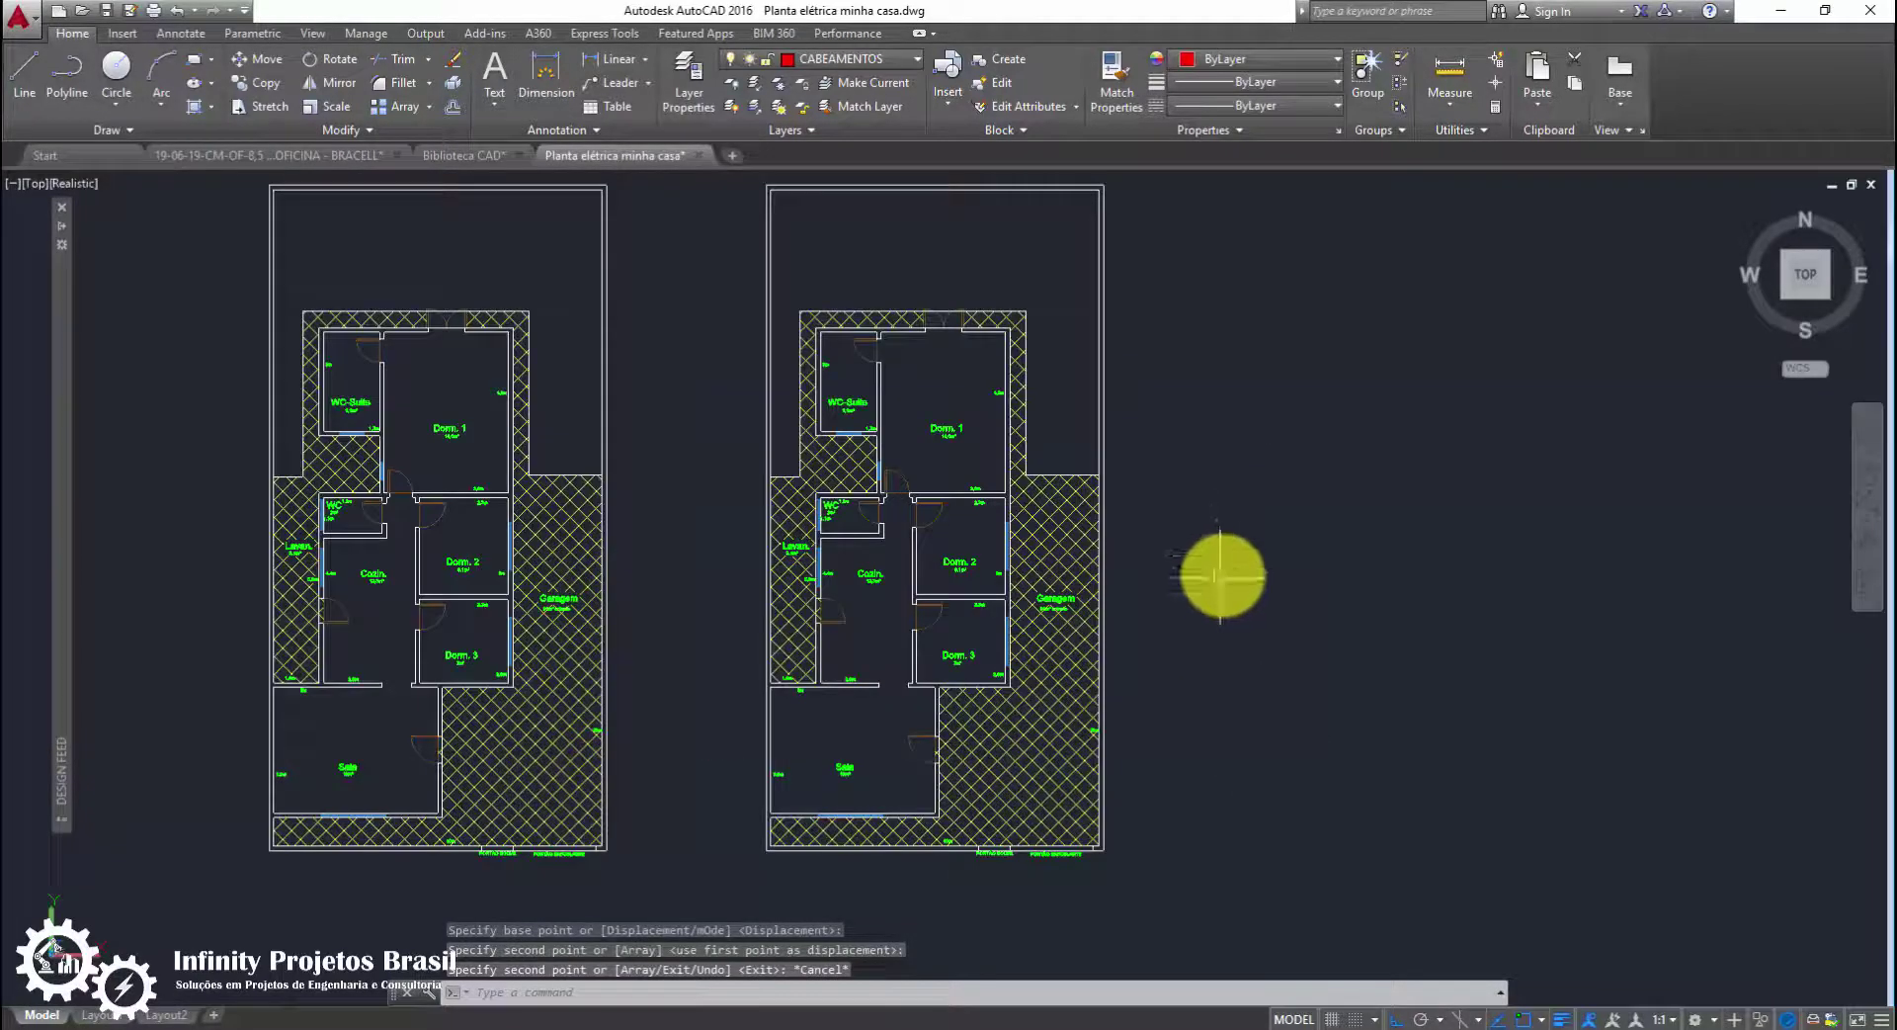
scroll(1025, 521, up, 1)
scroll(805, 495, up, 3)
Explode the copied floor plan into separate pieces with X
text(X)
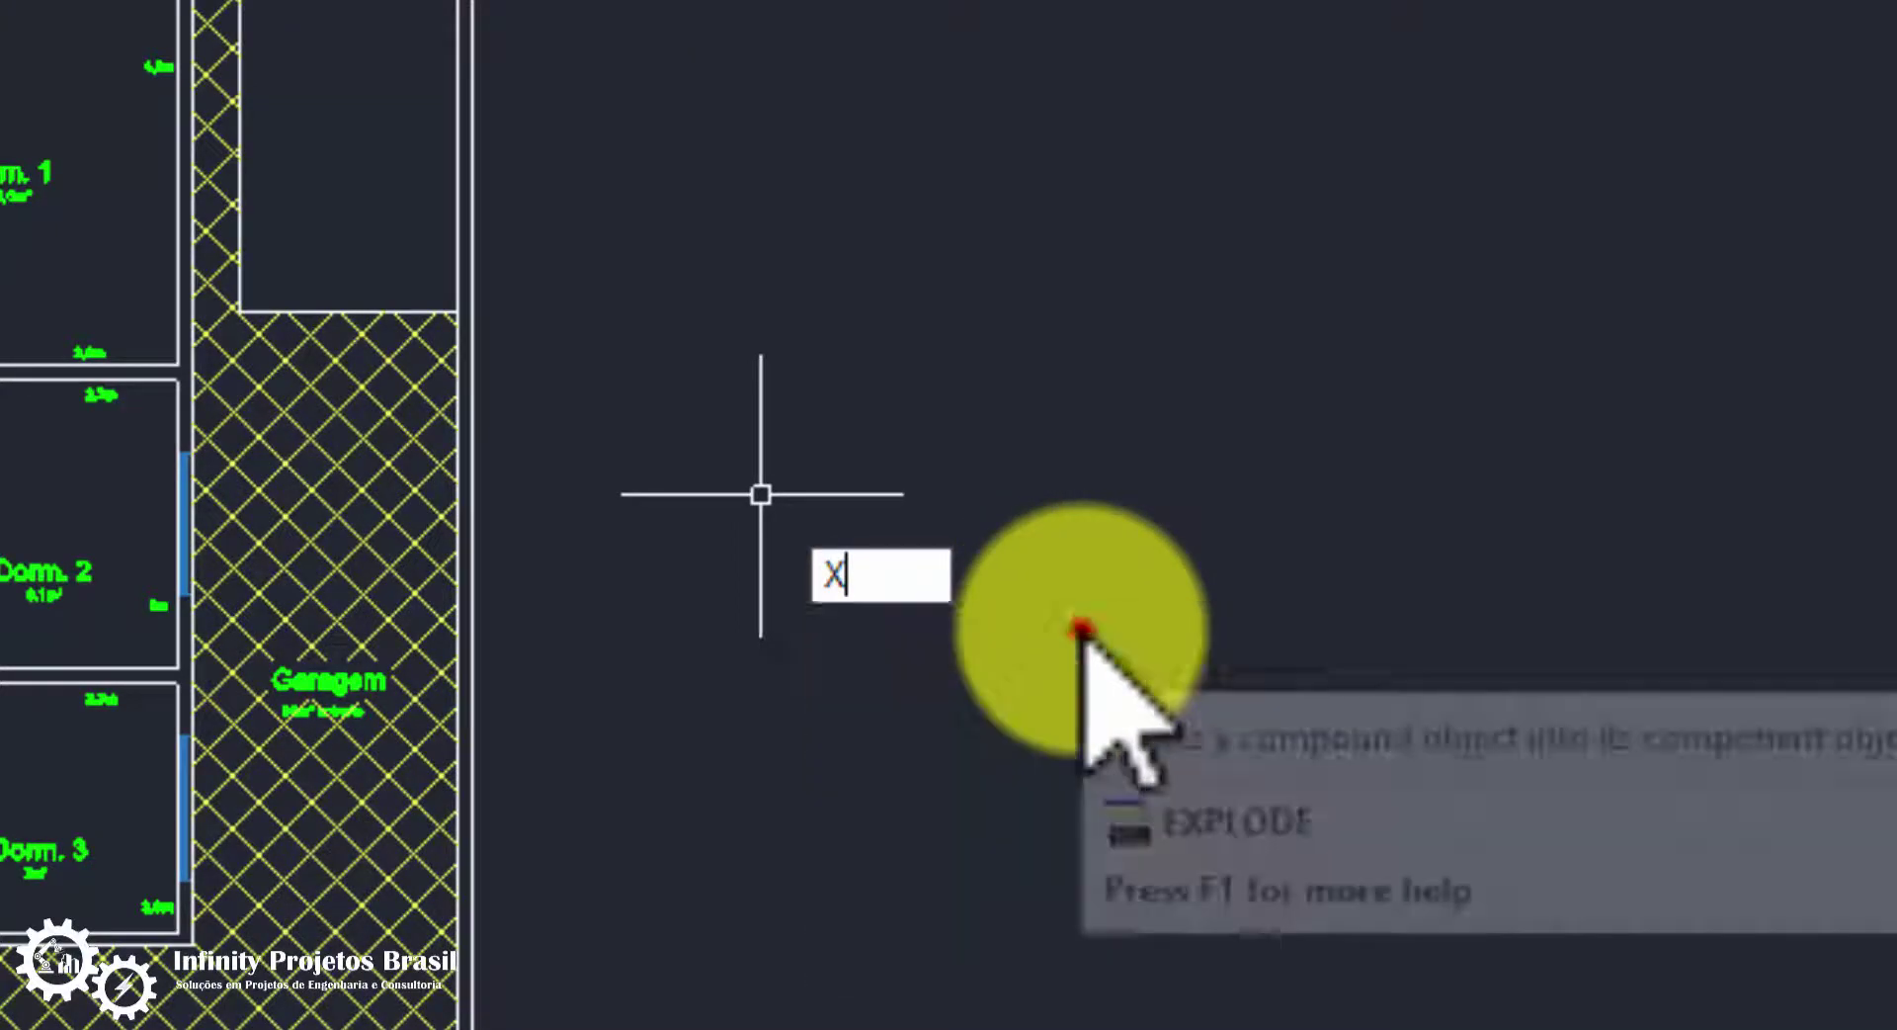
click(1084, 632)
click(1213, 411)
click(1095, 484)
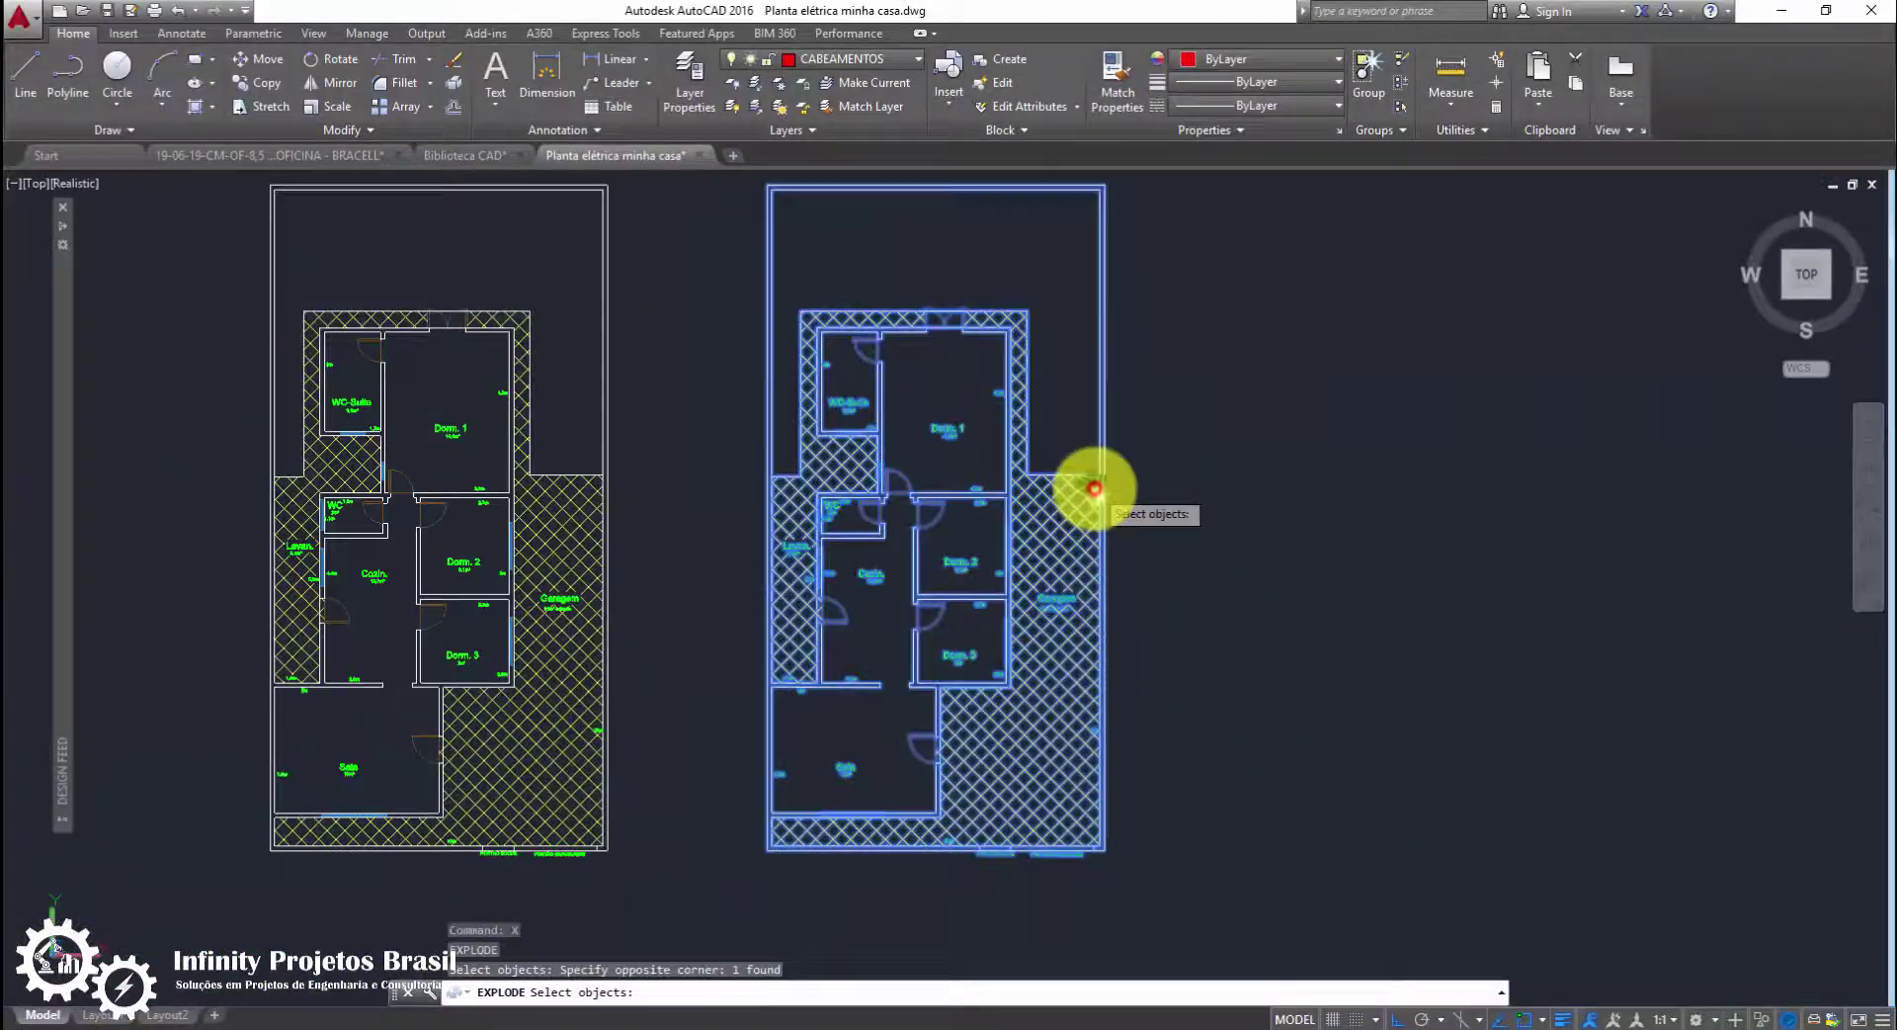
key(Return)
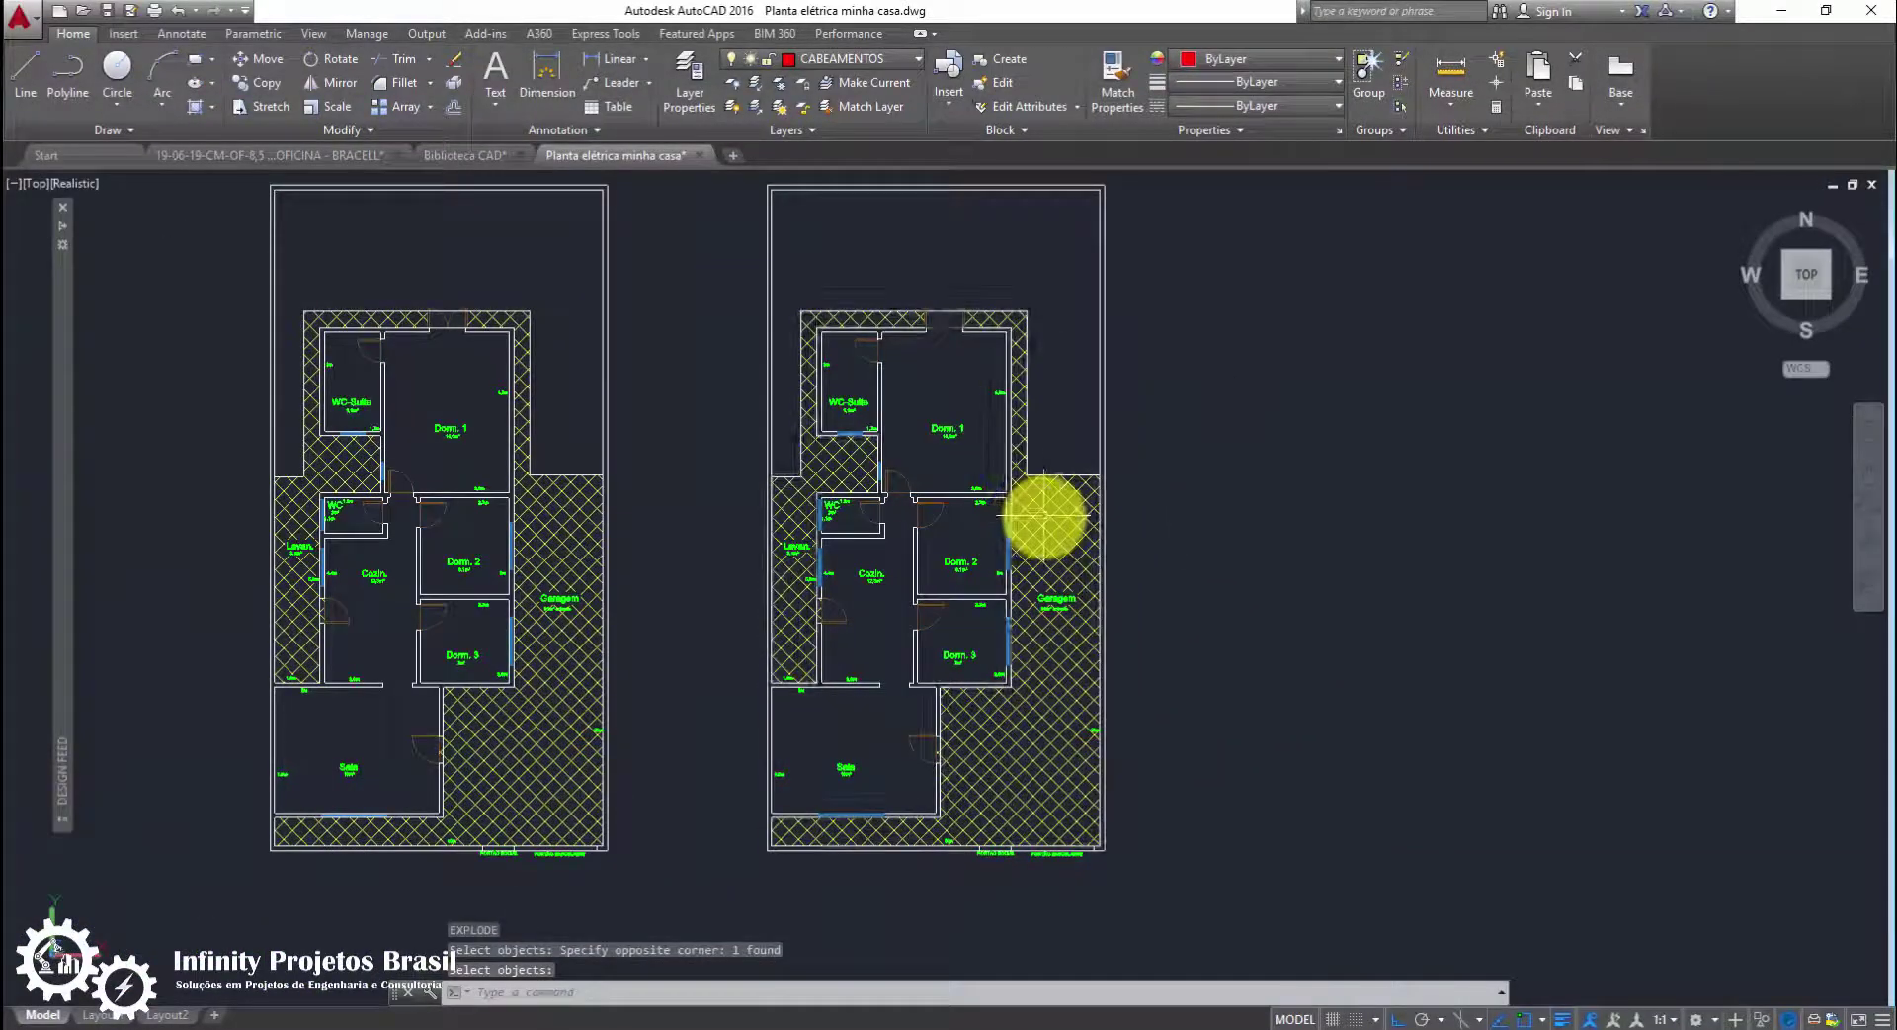
Erase three room labels from the copied plan
scroll(1016, 534, up, 2)
text(e)
key(Return)
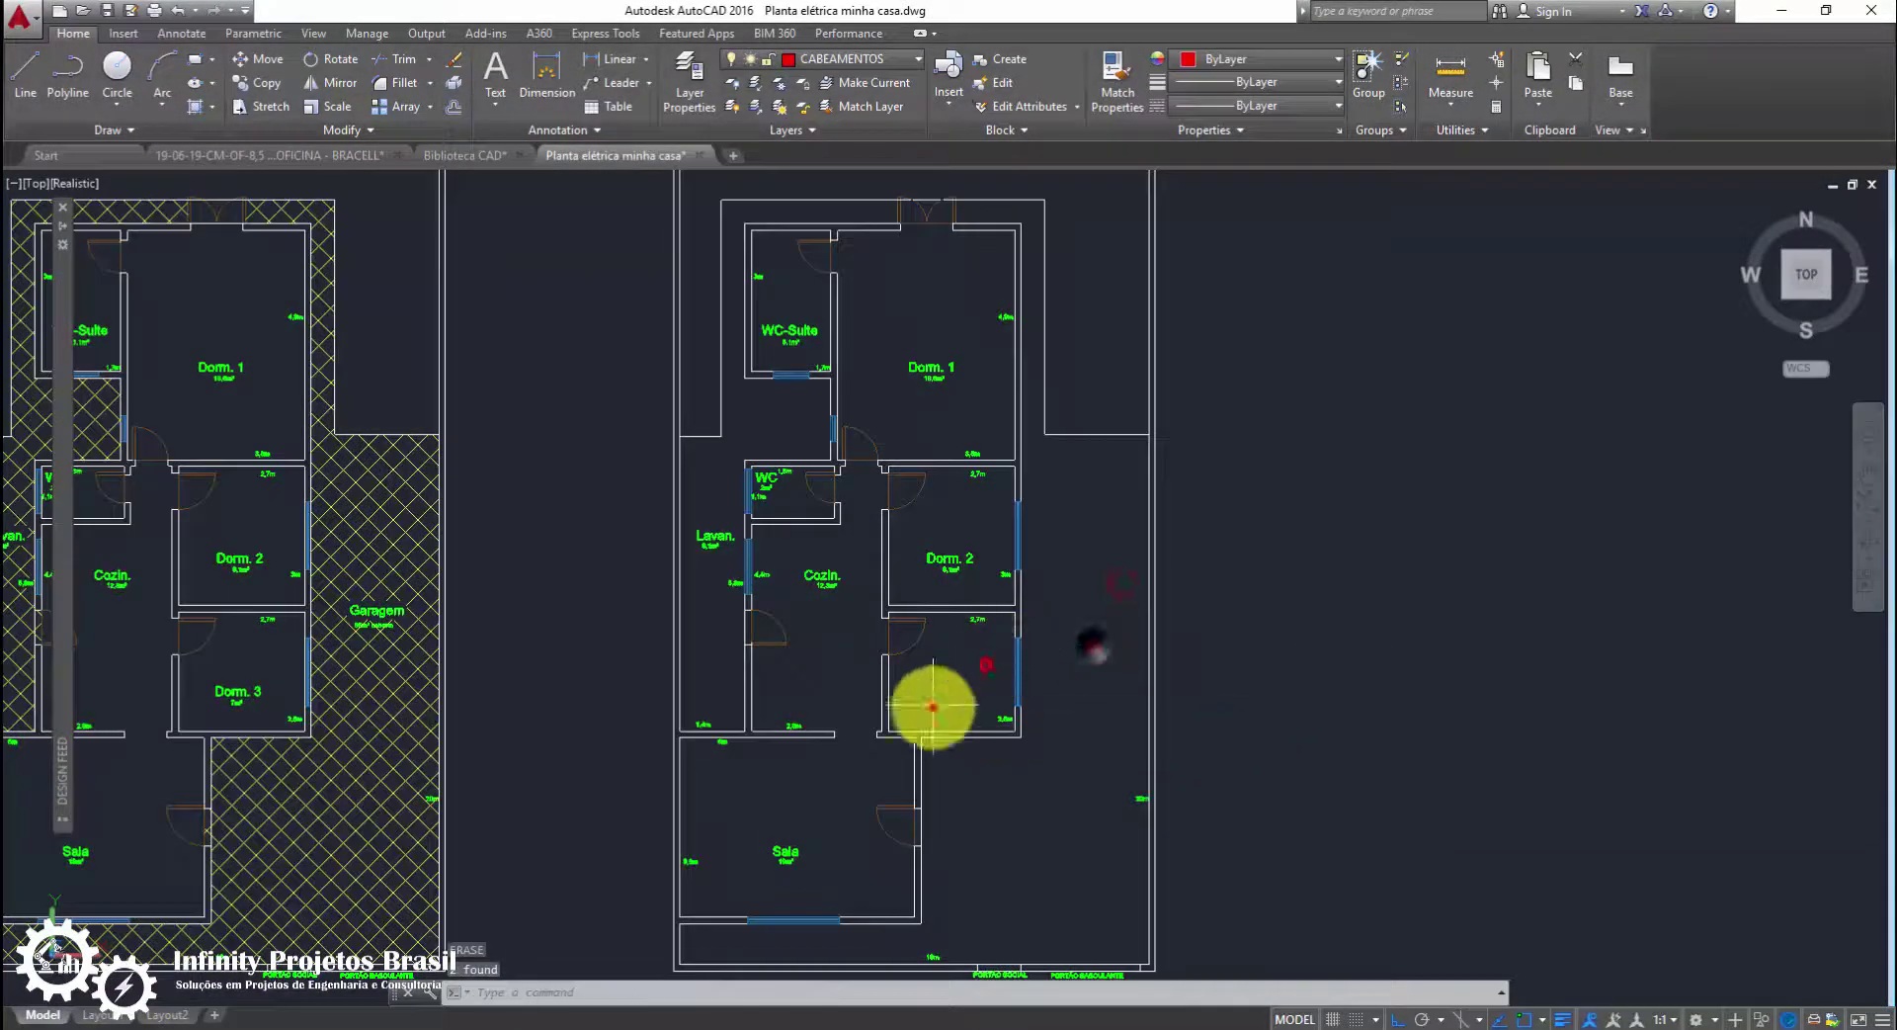
scroll(927, 708, up, 1)
click(929, 467)
click(665, 500)
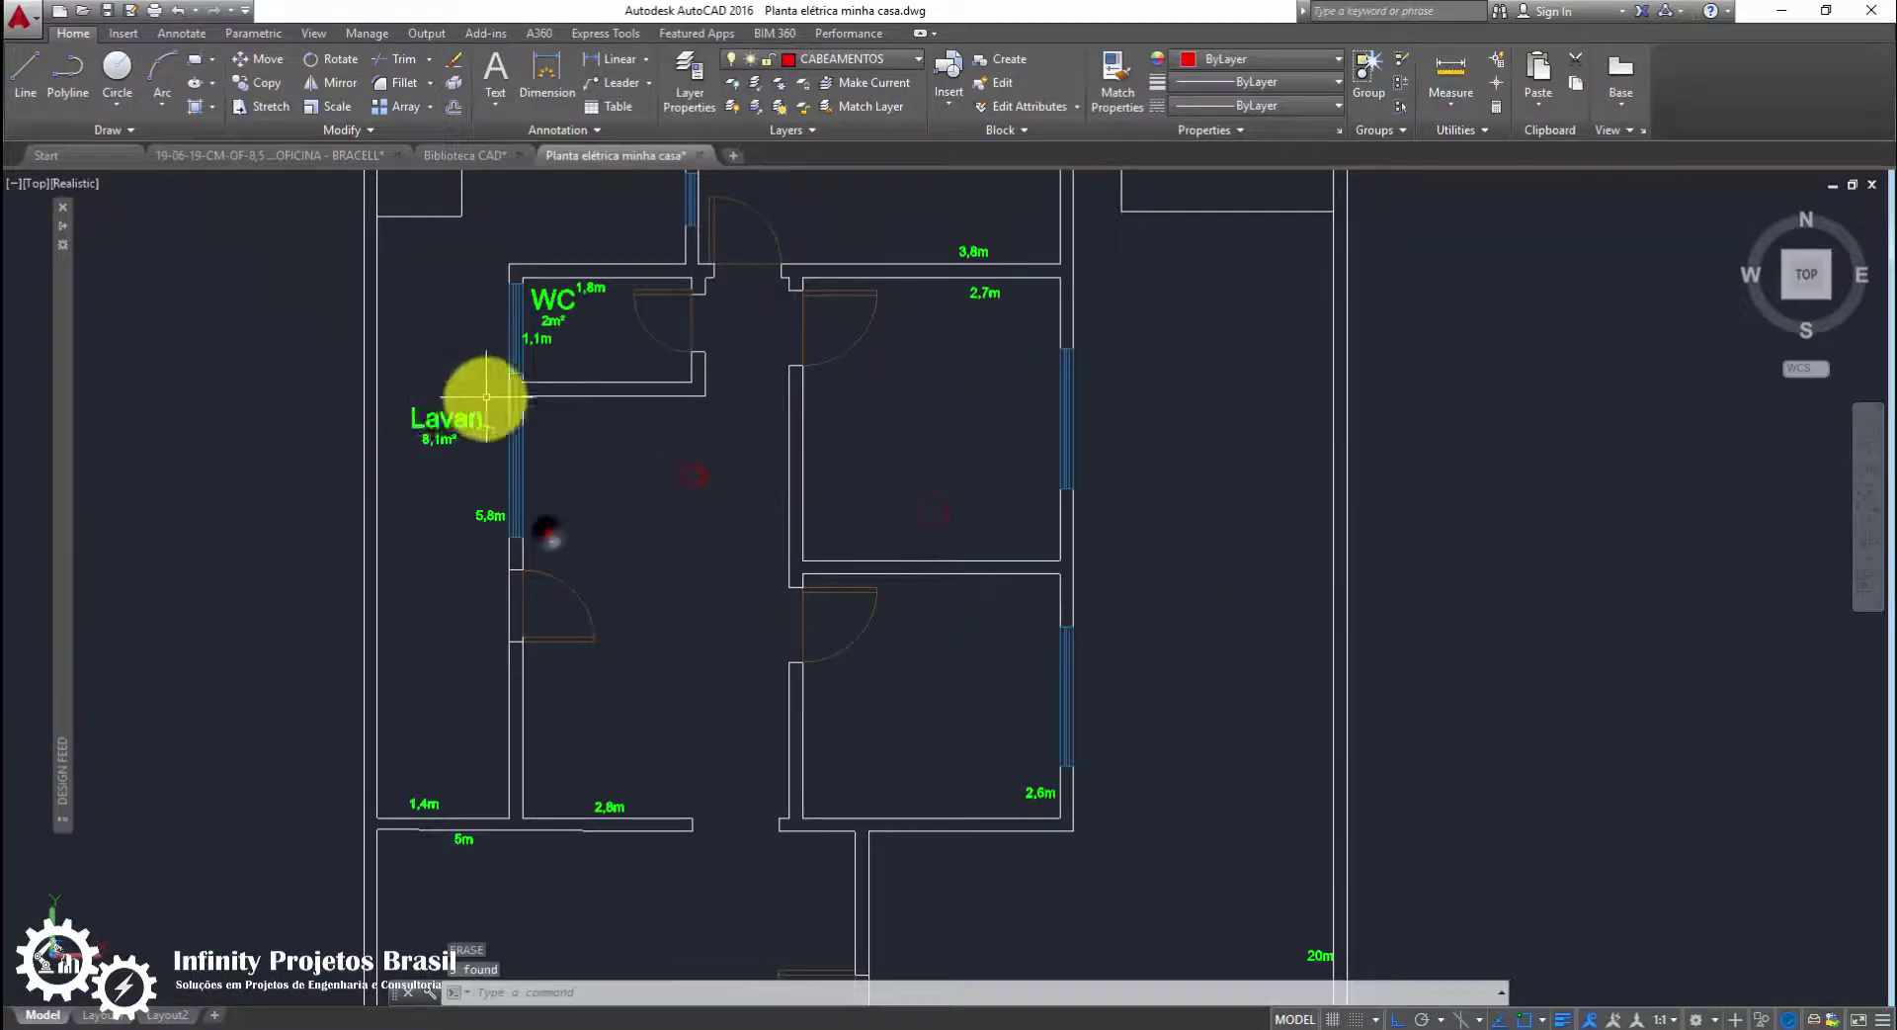
click(480, 415)
key(Return)
Trim the wall lines around the WC-Suite room
scroll(619, 270, up, 2)
middle_drag(1215, 466, 1271, 233)
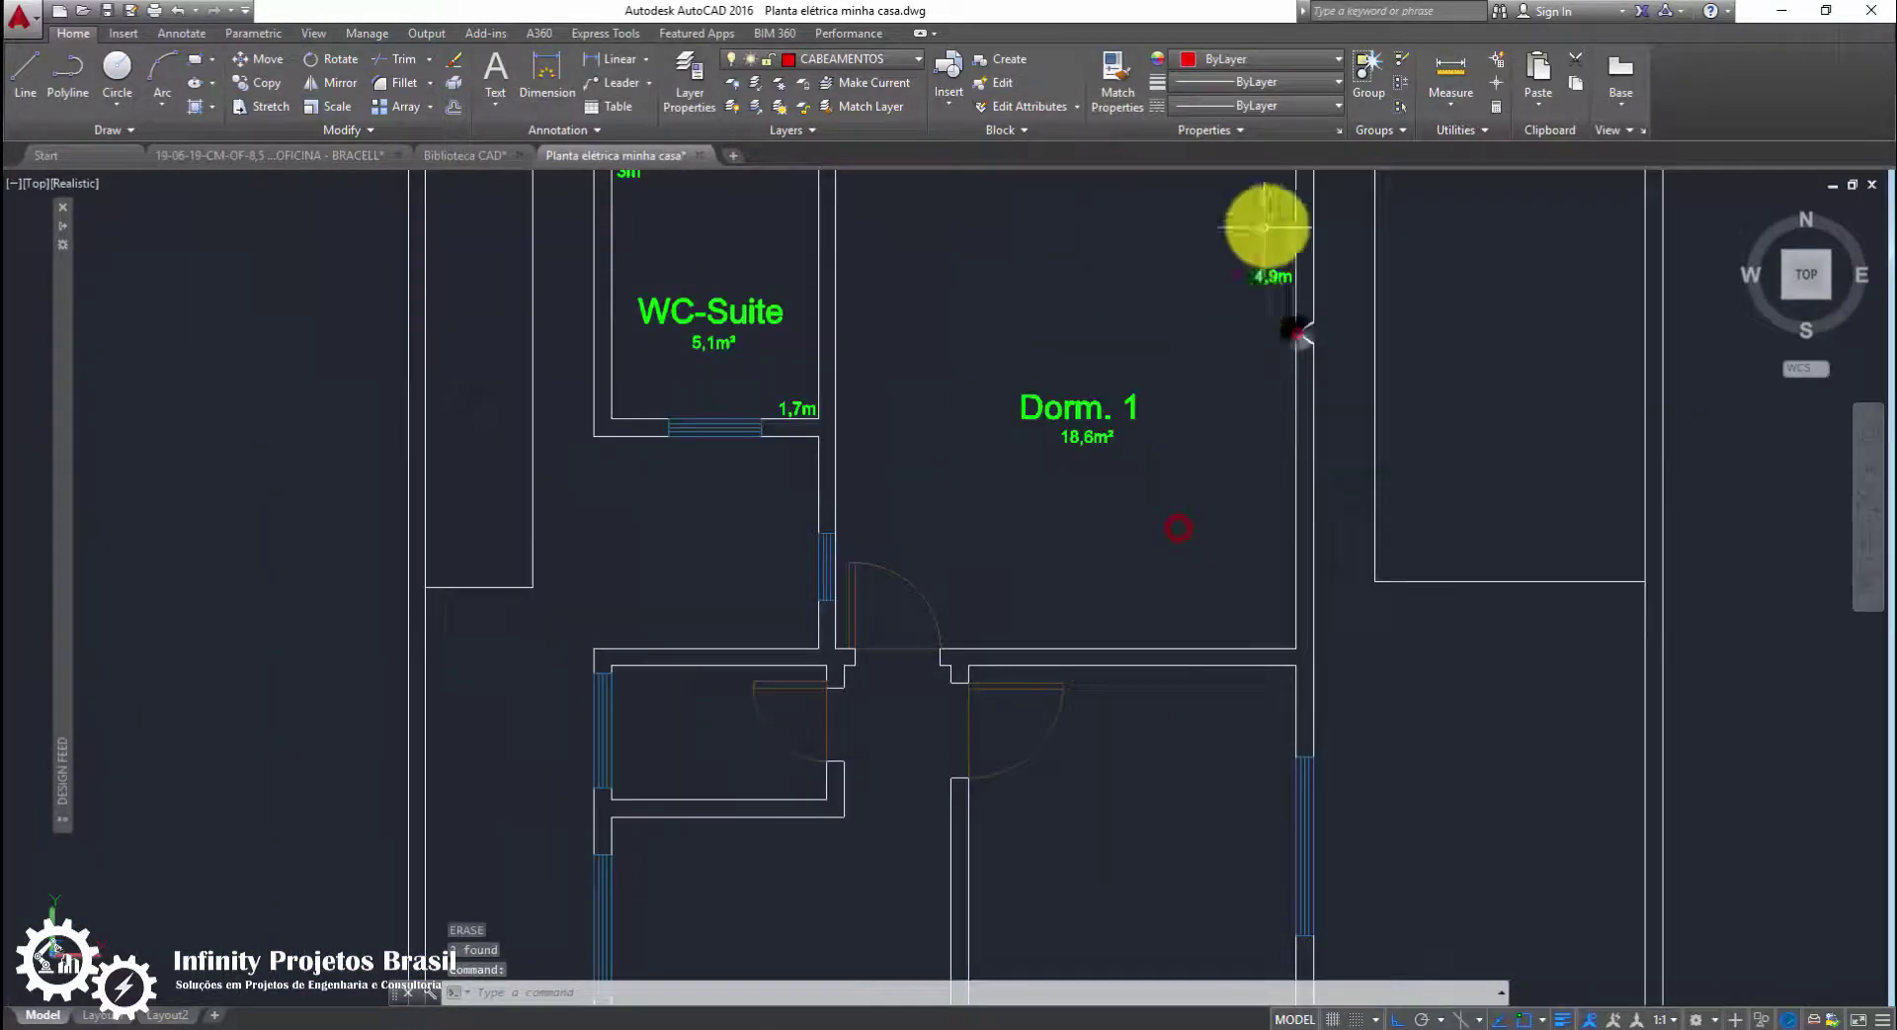
scroll(719, 299, up, 1)
scroll(1017, 593, down, 3)
scroll(860, 436, up, 4)
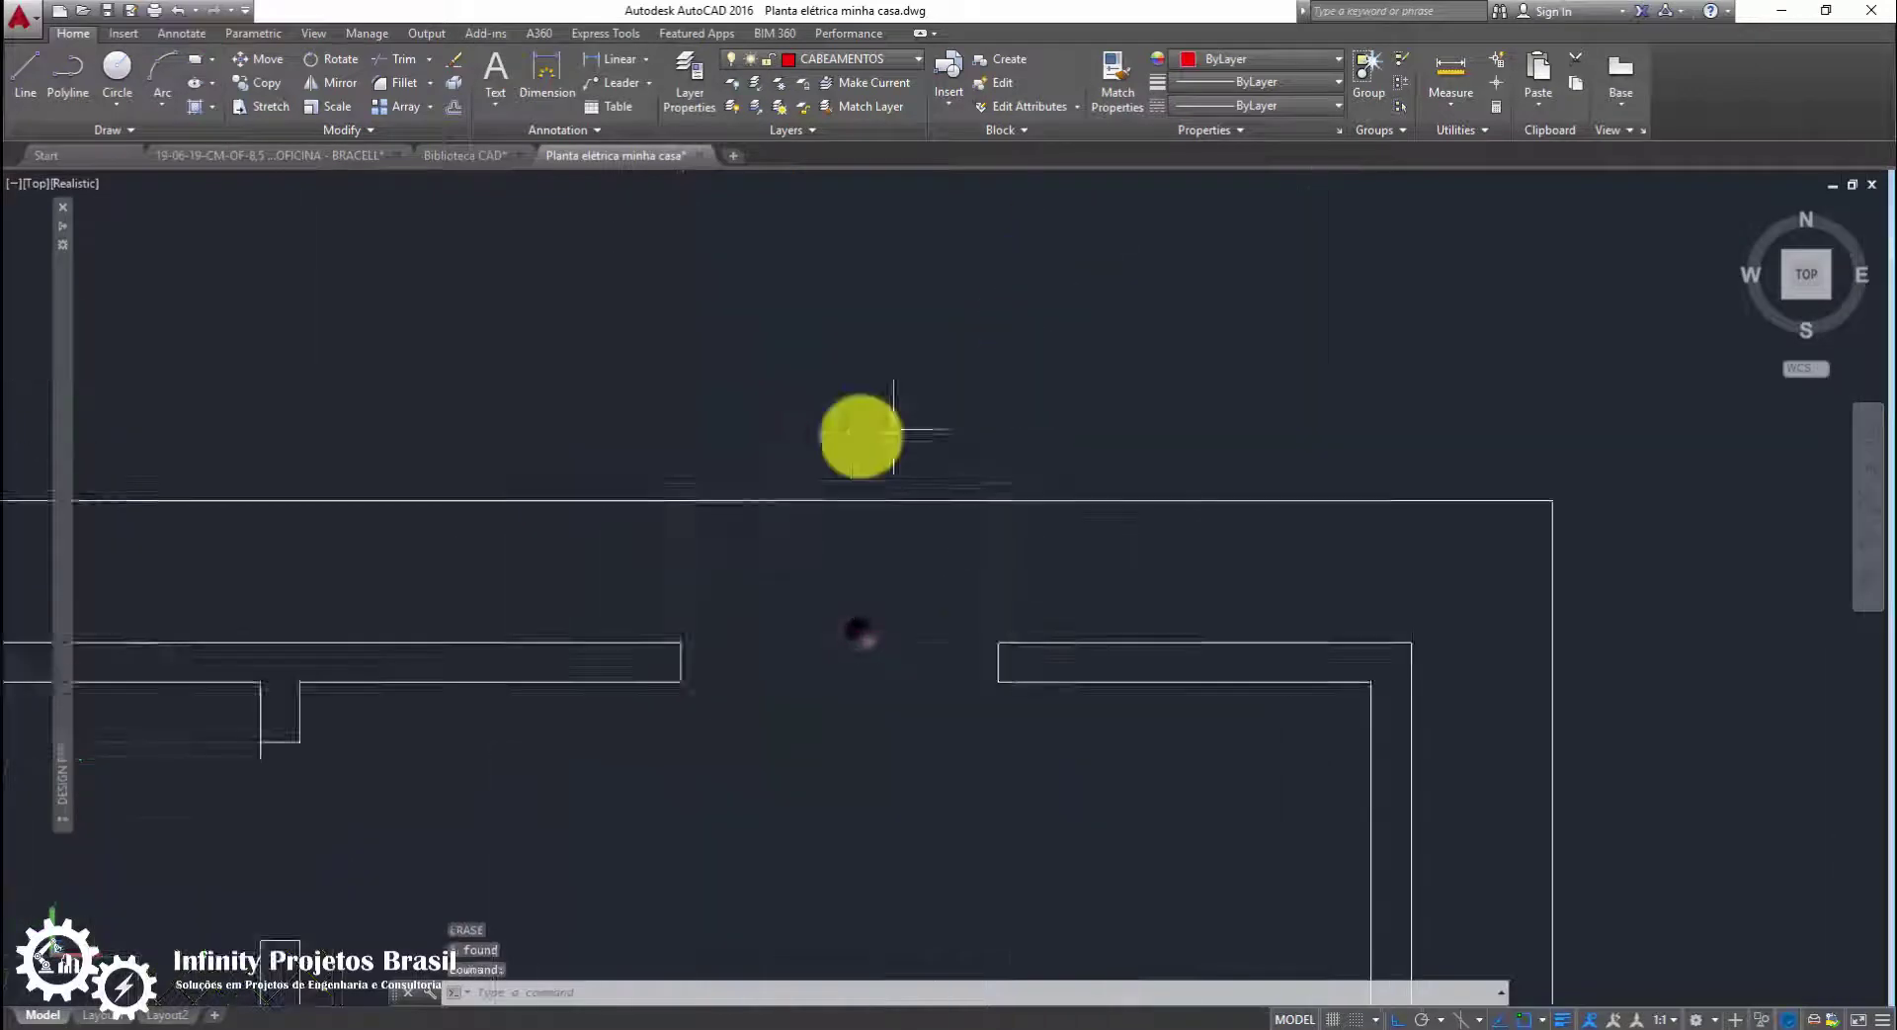
text(tr)
key(Return)
key(Return)
scroll(1083, 660, down, 2)
drag(780, 436, 750, 538)
scroll(919, 514, up, 2)
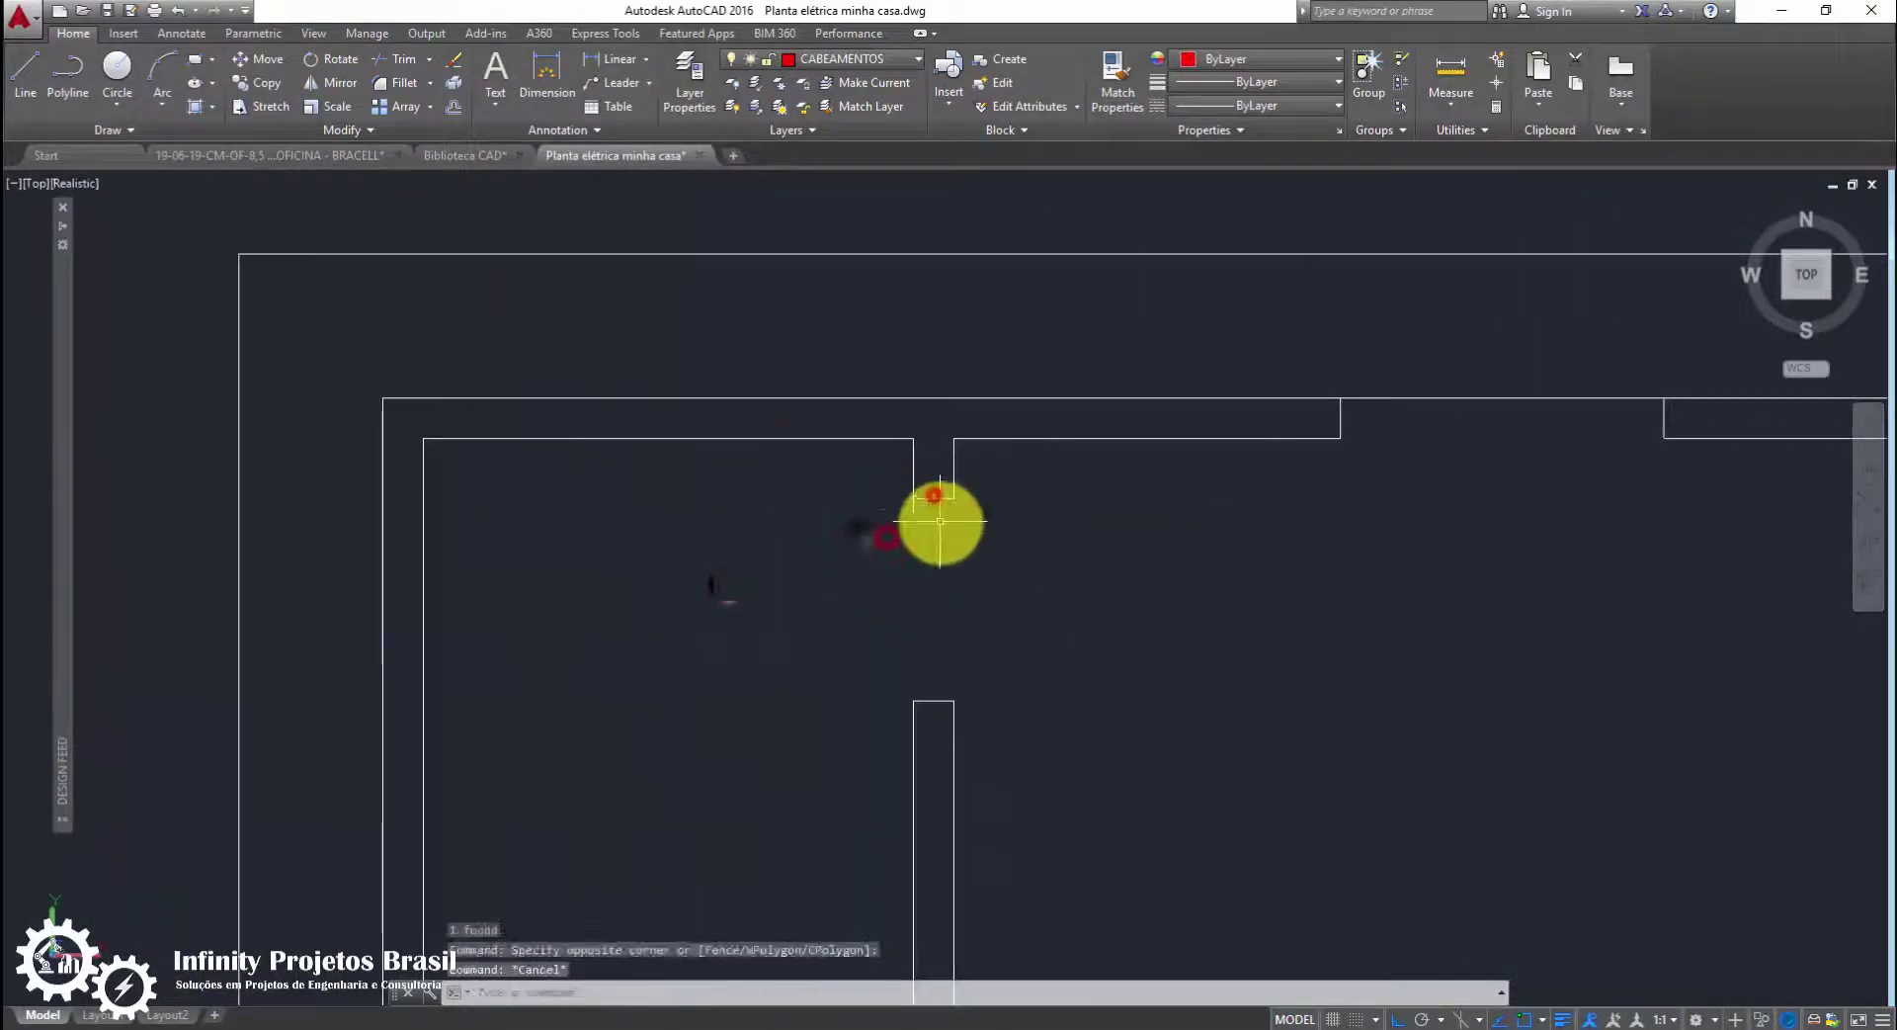
drag(948, 464, 916, 511)
key(Return)
Erase leftover lines near the doorway and other stray items
scroll(1063, 458, down, 2)
scroll(1182, 580, down, 2)
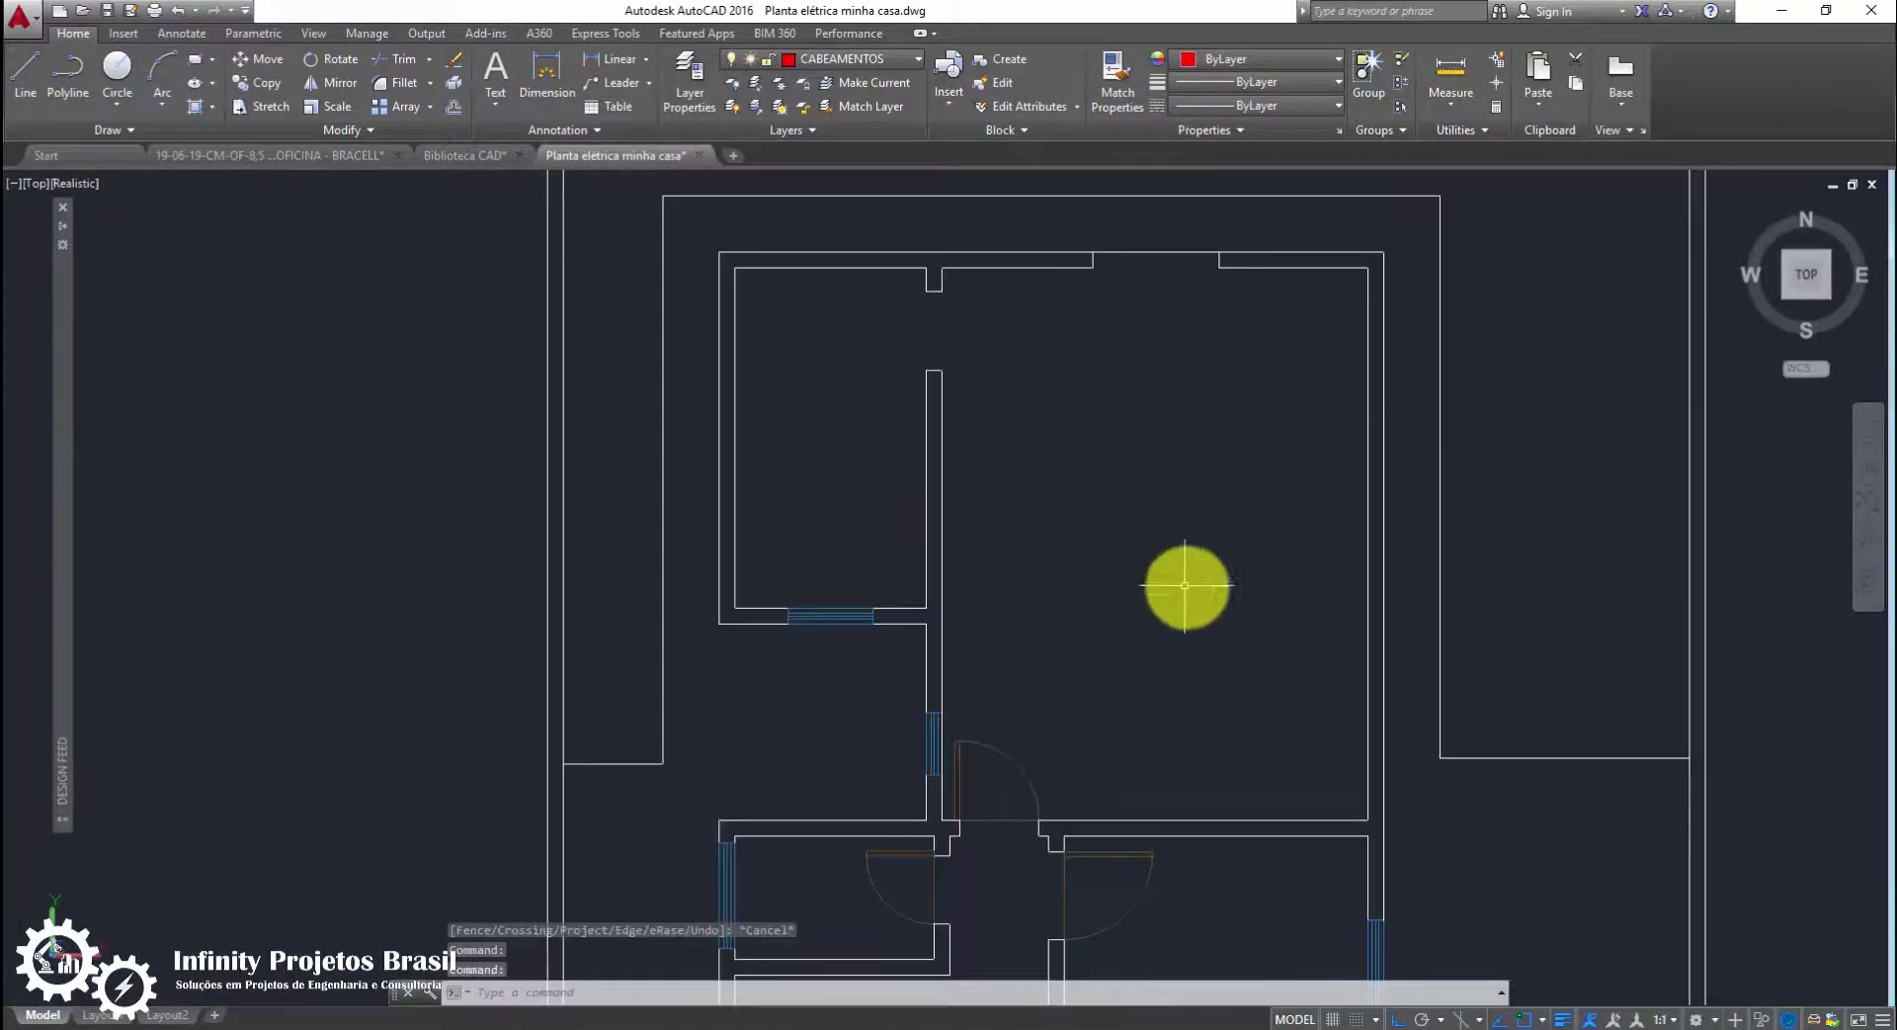
scroll(767, 442, up, 3)
text(e)
key(Return)
scroll(962, 653, up, 2)
click(1028, 556)
click(880, 612)
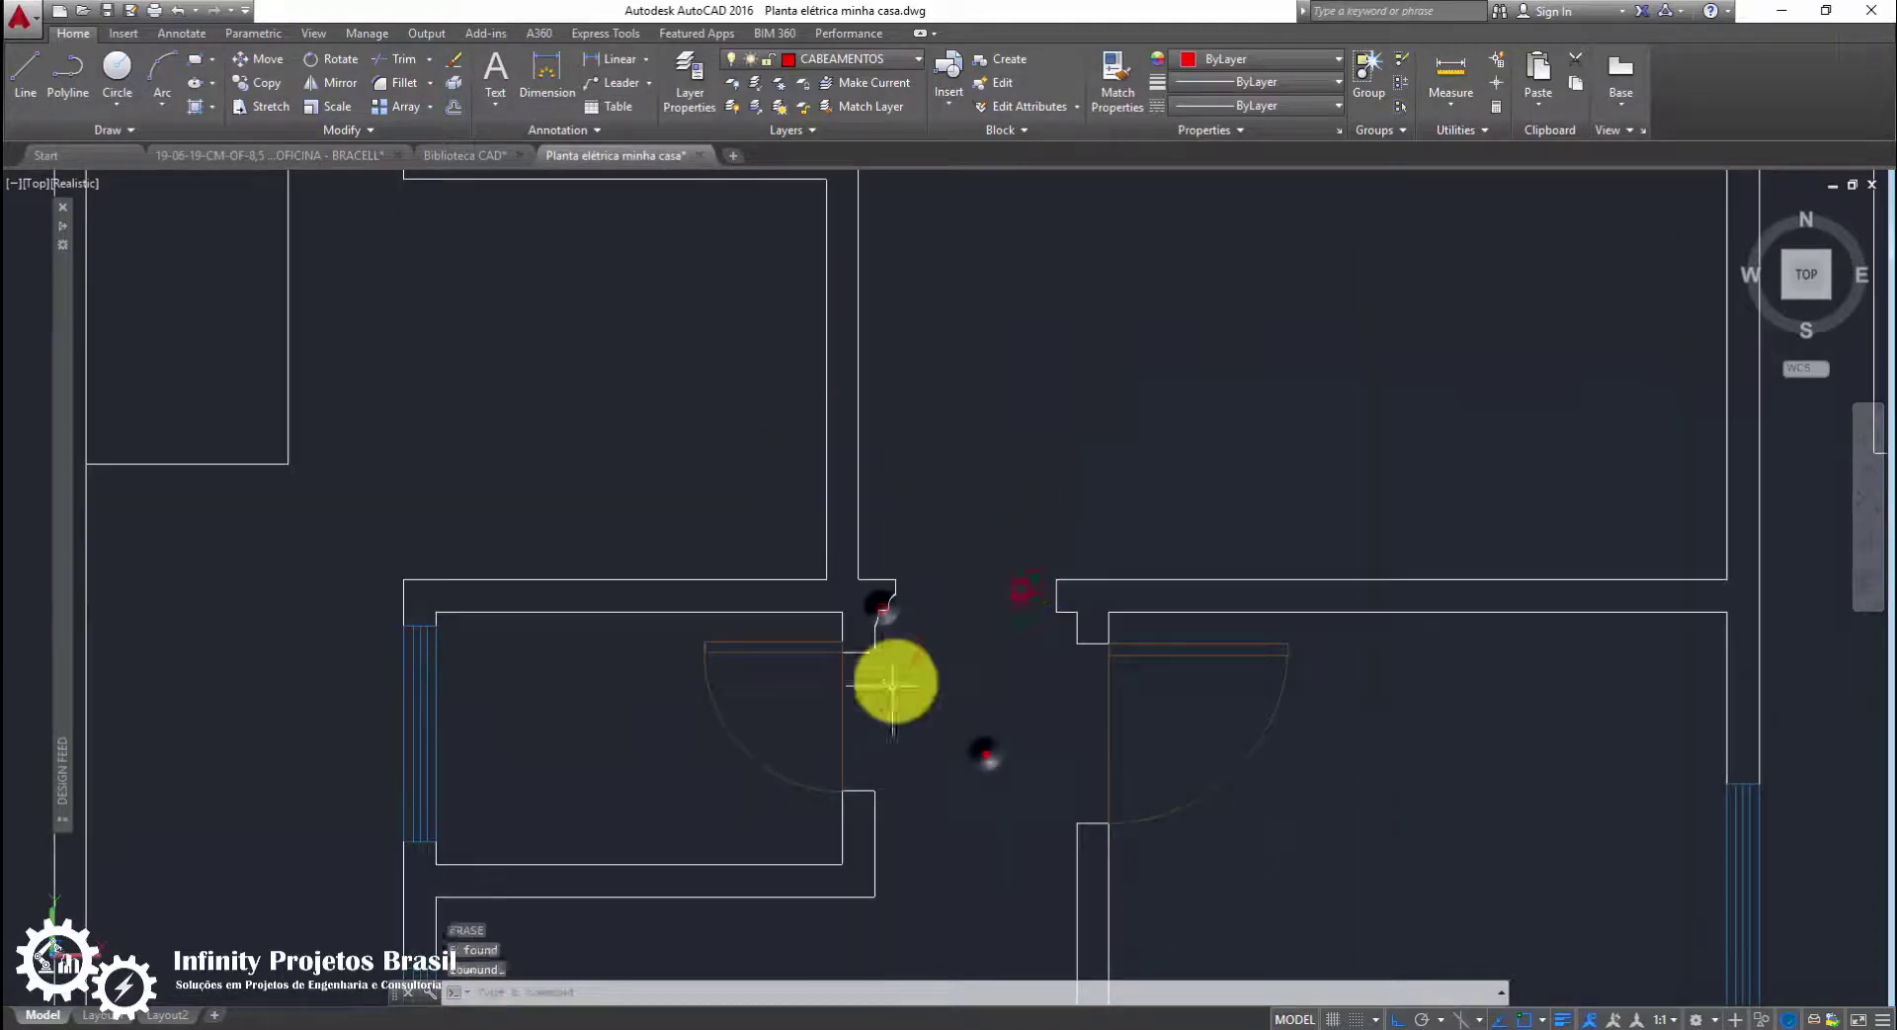
click(766, 697)
click(724, 632)
key(Return)
Box-select the window symbol in the copied plan
scroll(1233, 747, up, 2)
click(485, 420)
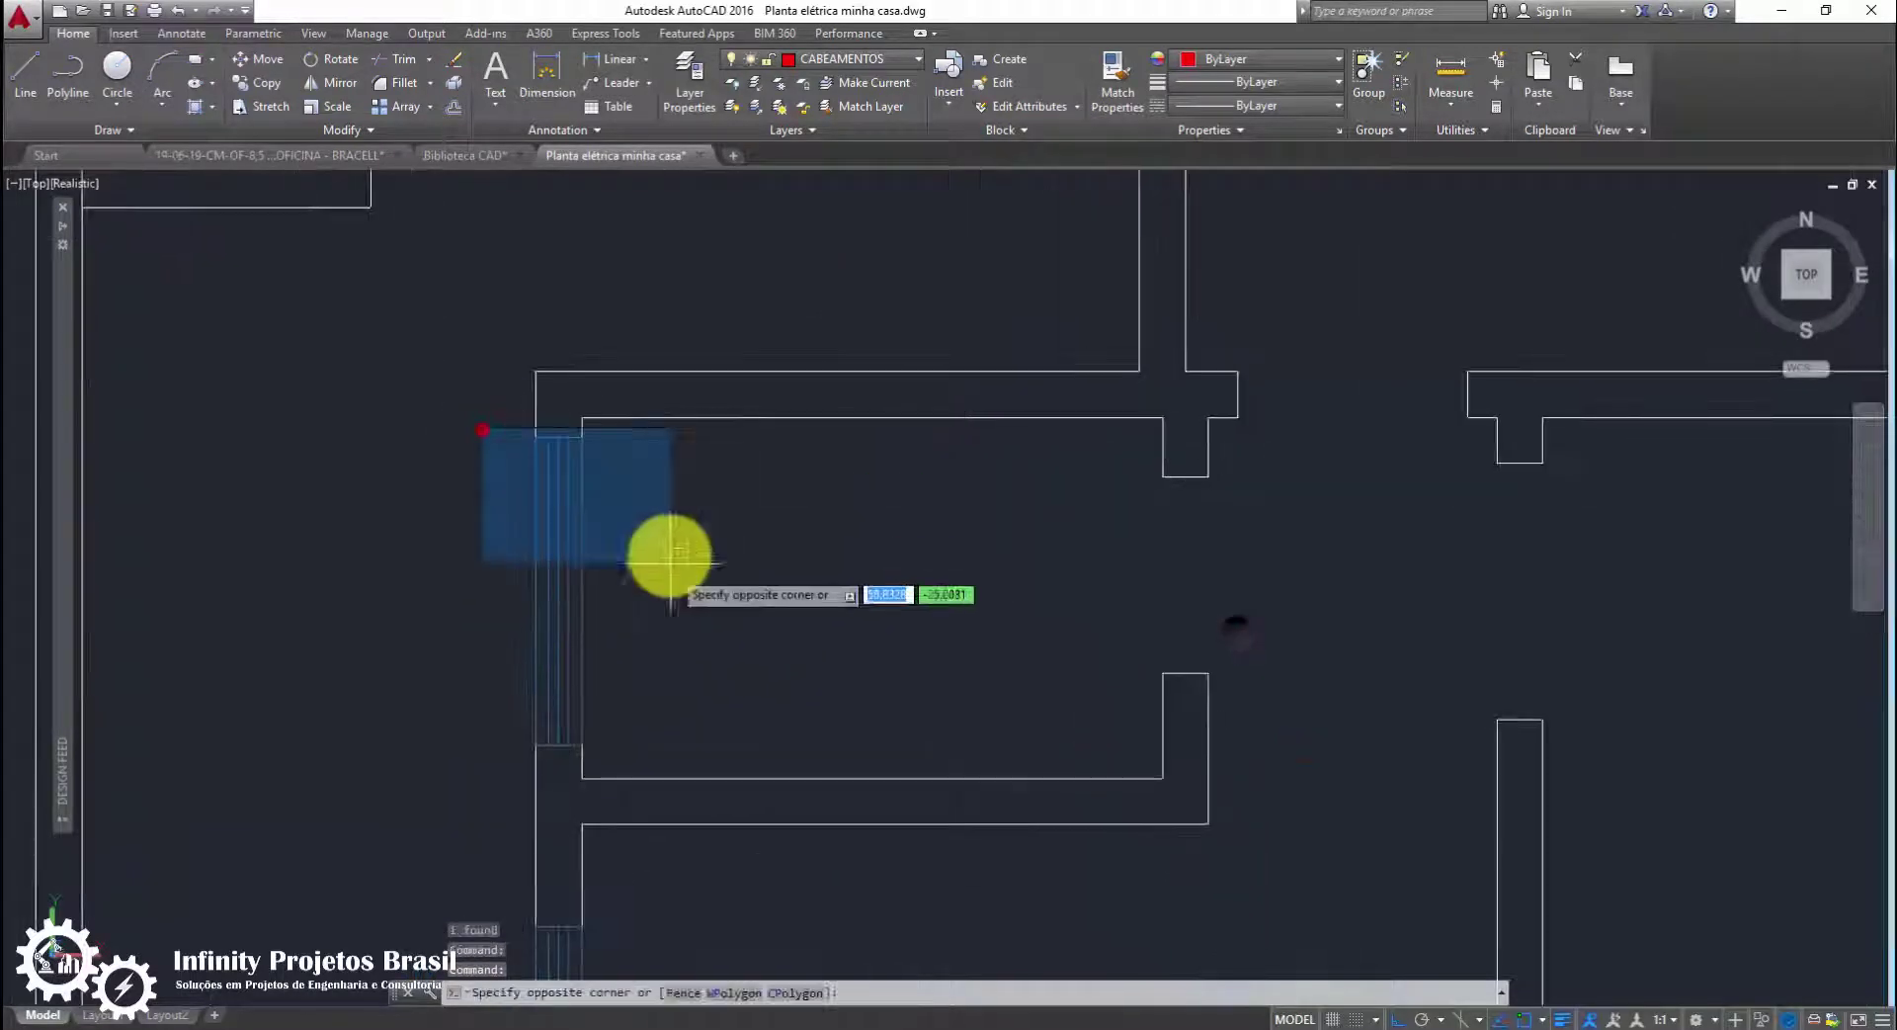
click(672, 558)
scroll(902, 720, down, 2)
scroll(1266, 597, down, 2)
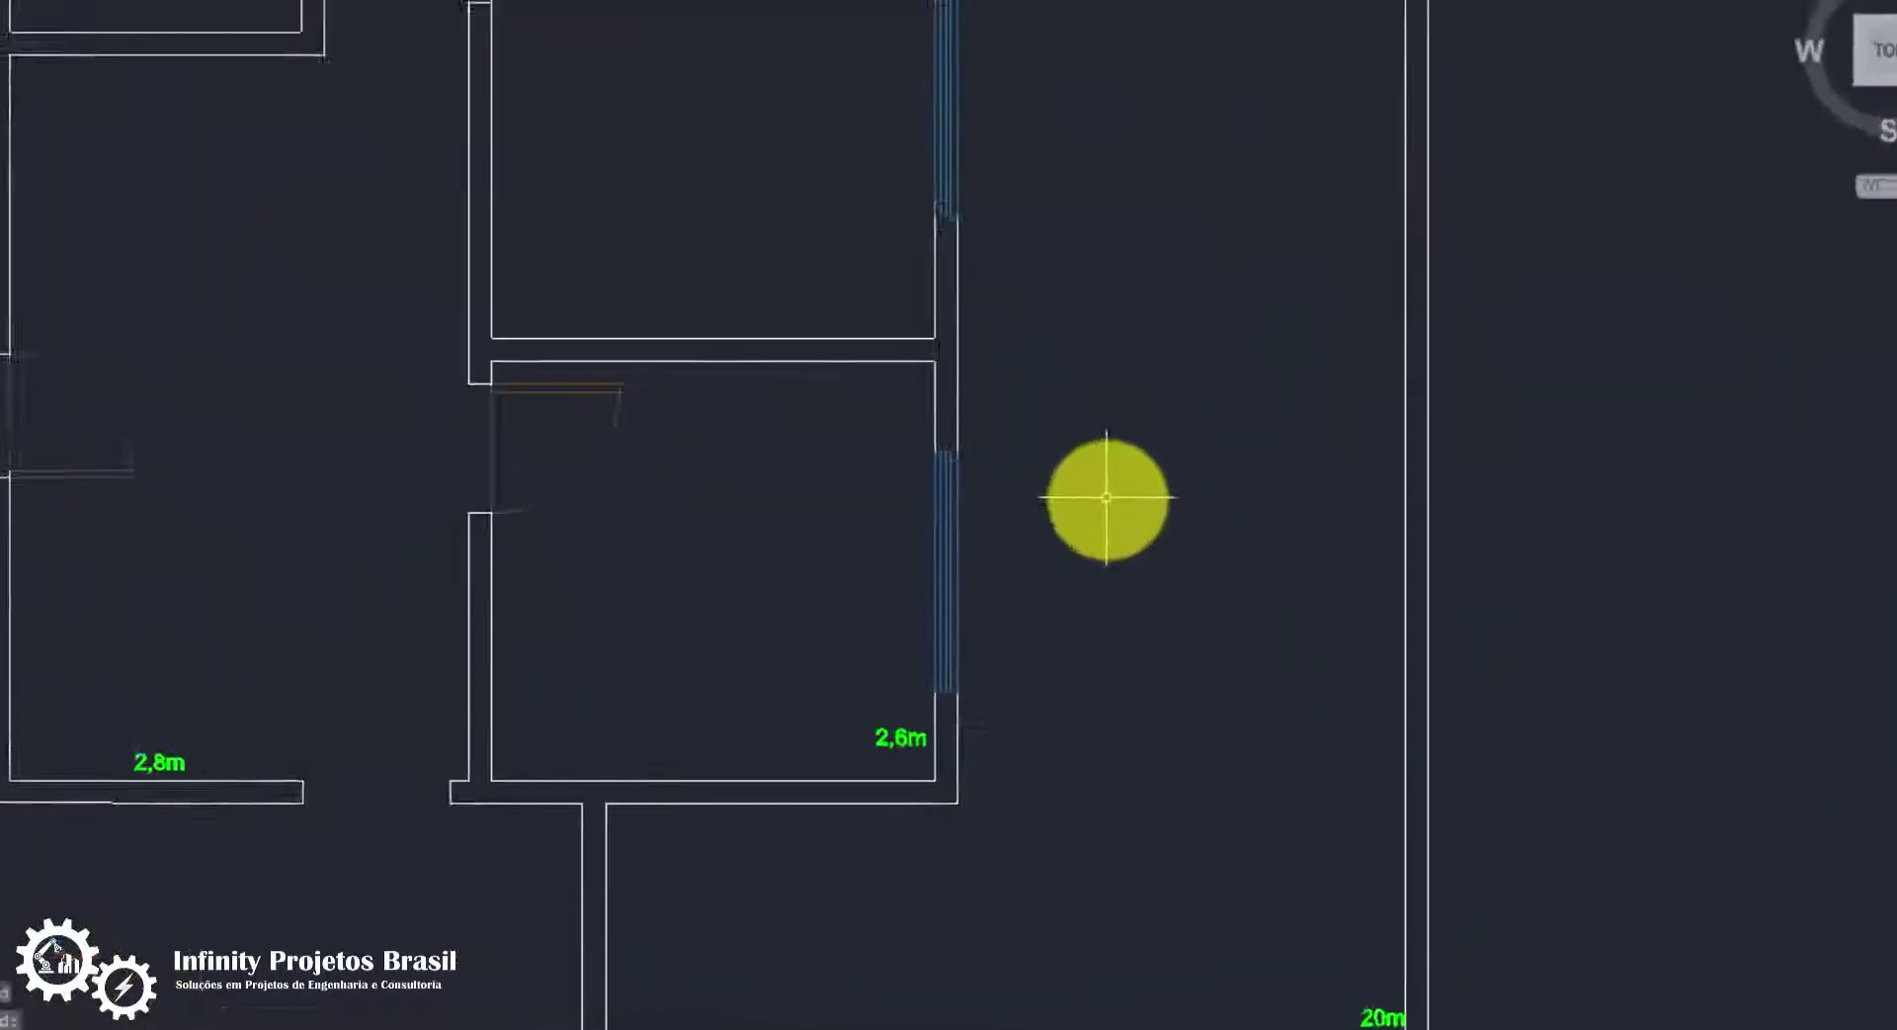
Type OP to bring up the OPTIONS command suggestion
text(OP)
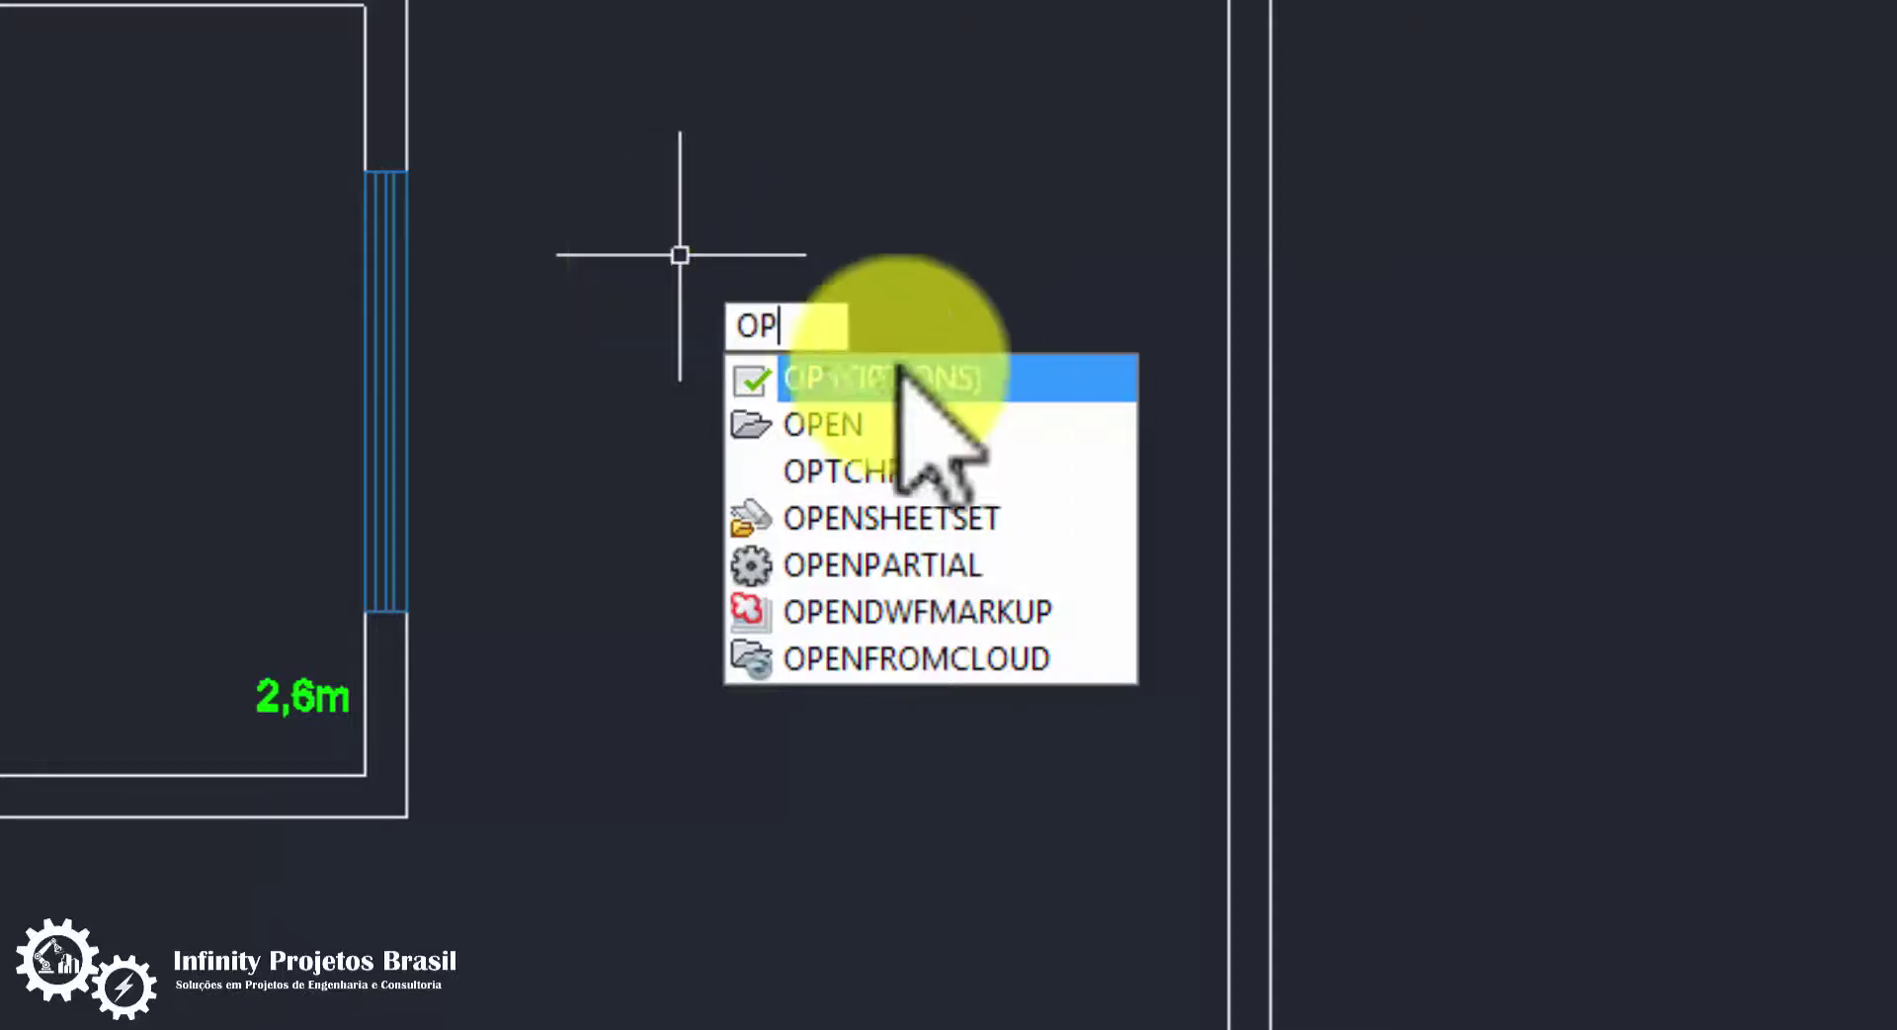
Enable shortcut menus and set right-click to Repeat Last Command (twice) and ENTER, then apply
click(984, 380)
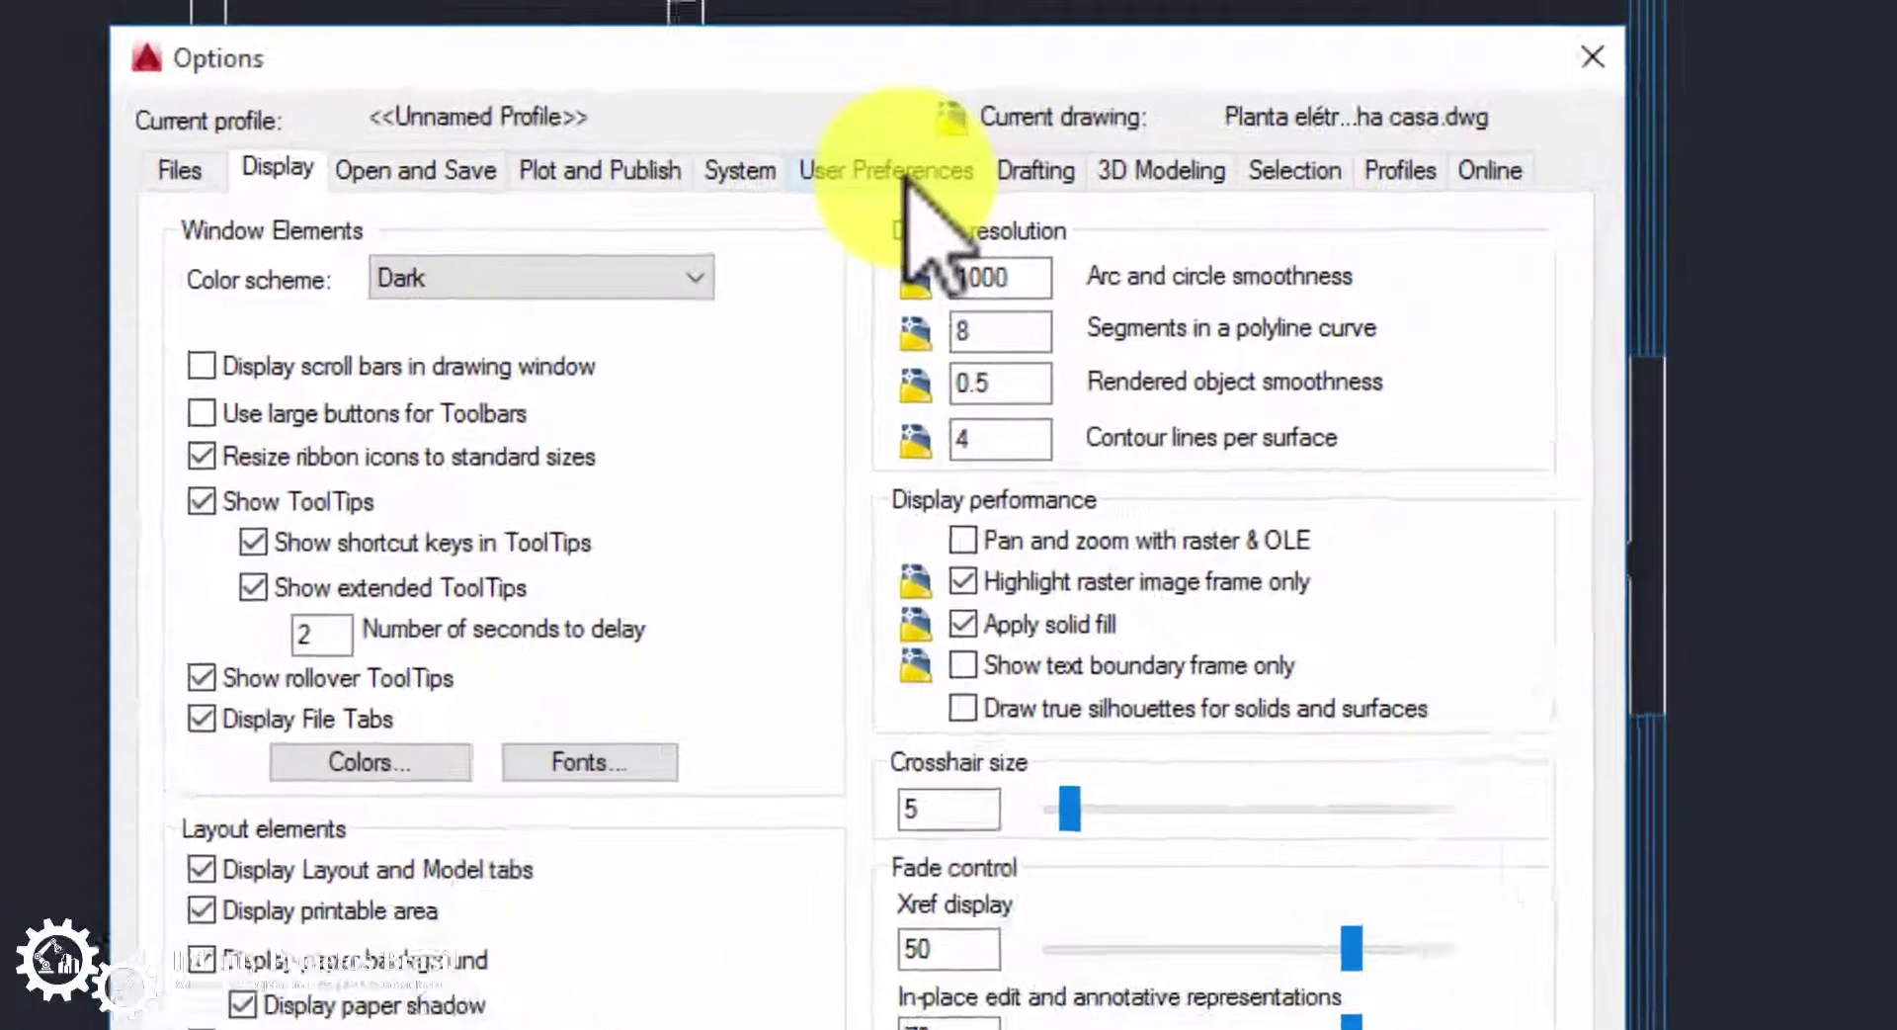
click(719, 133)
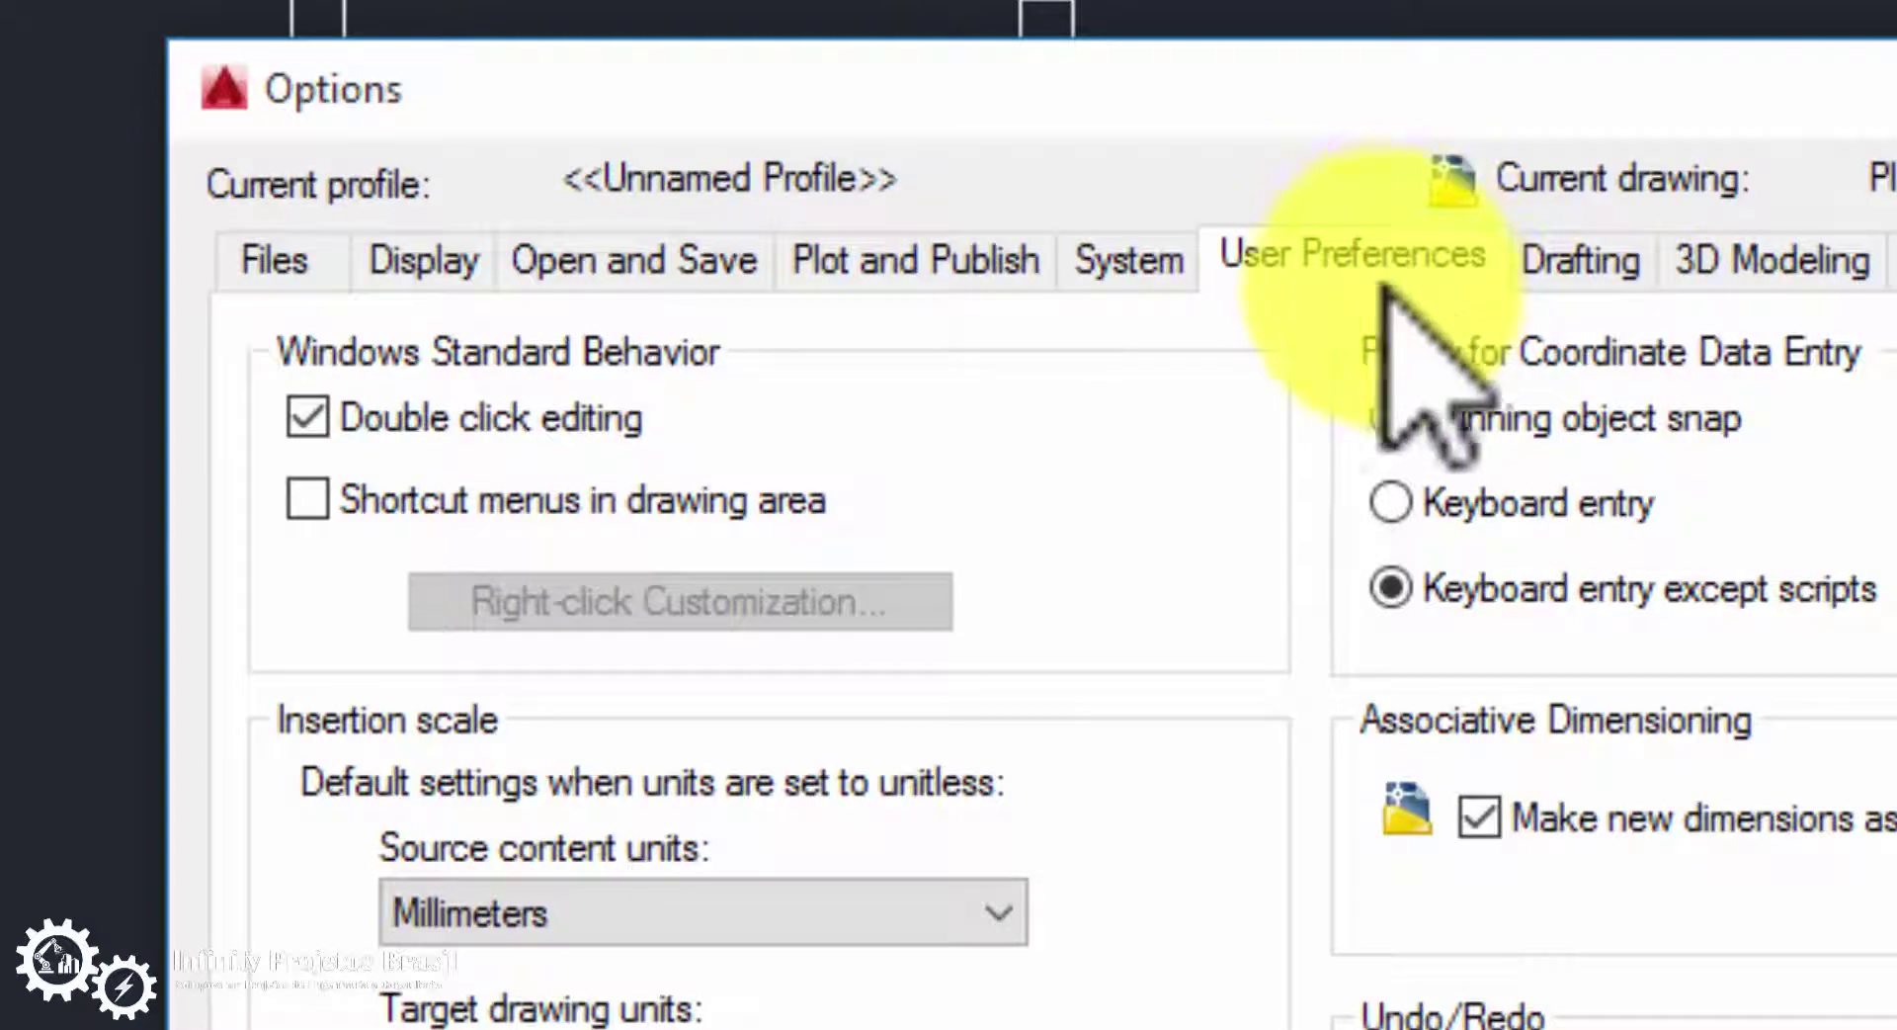
click(802, 504)
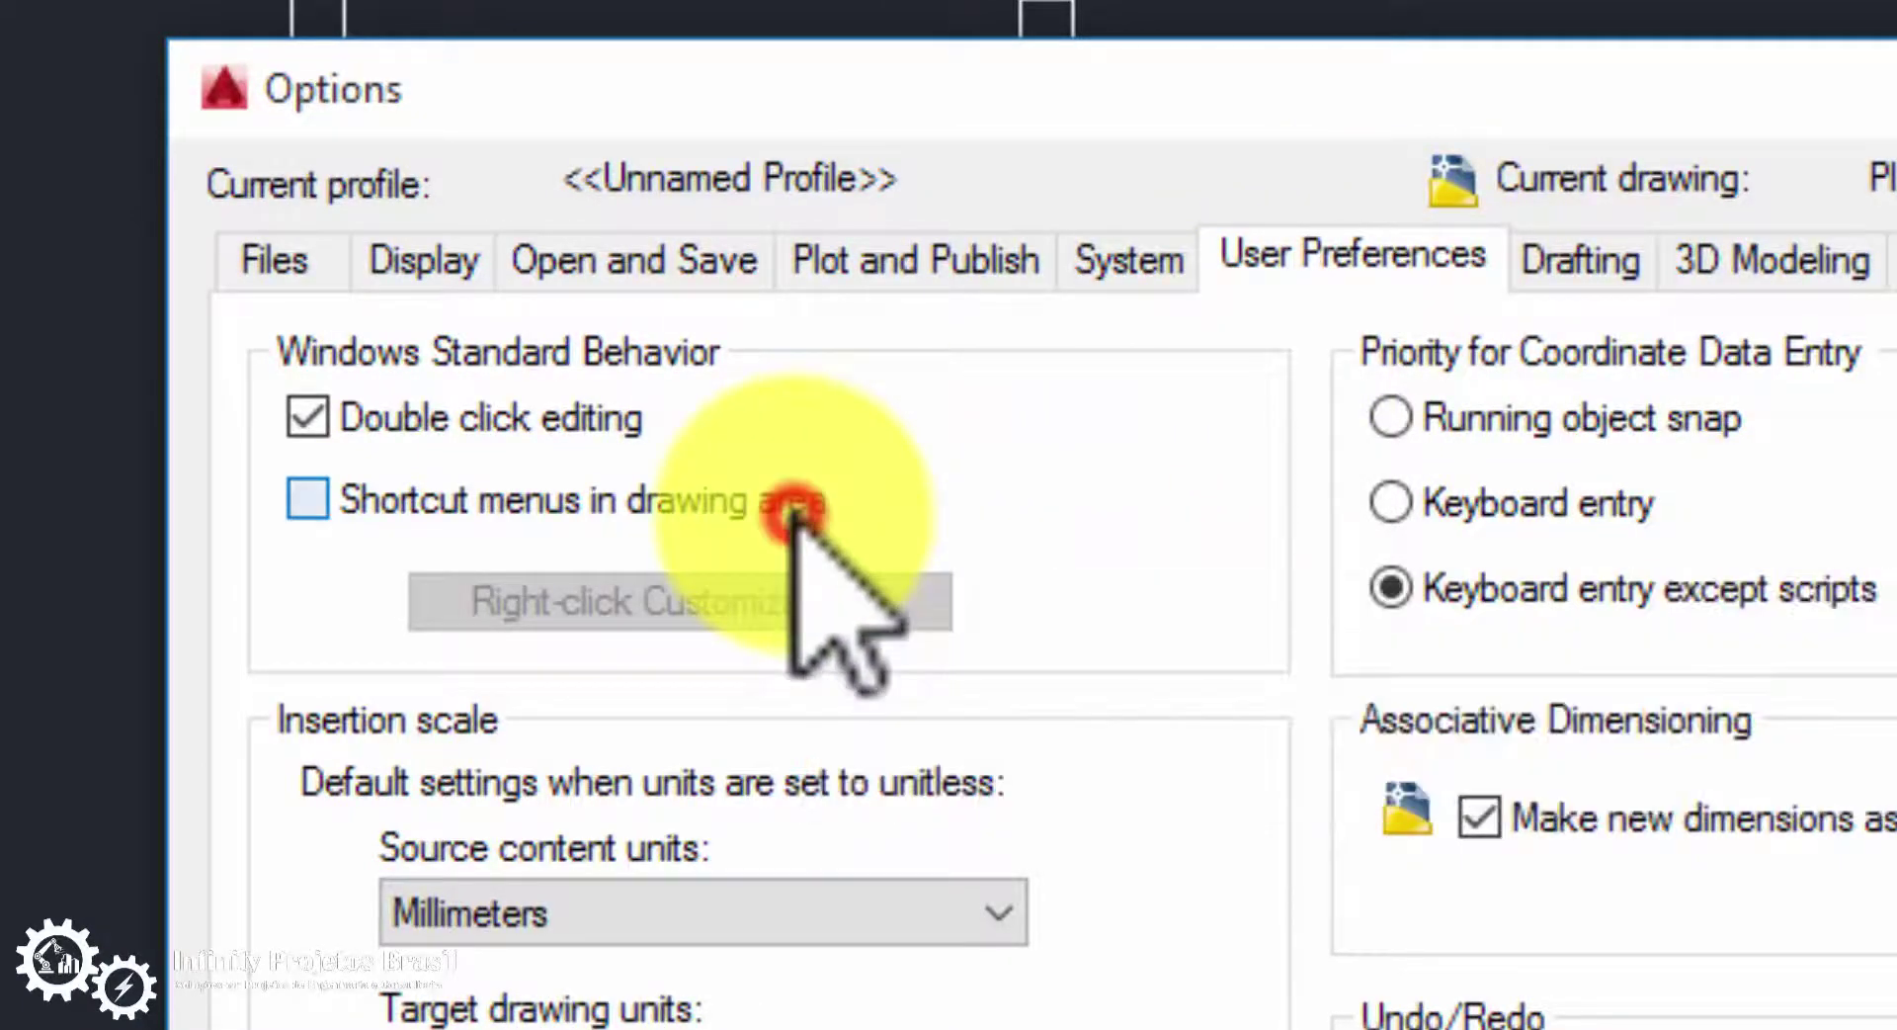
click(848, 600)
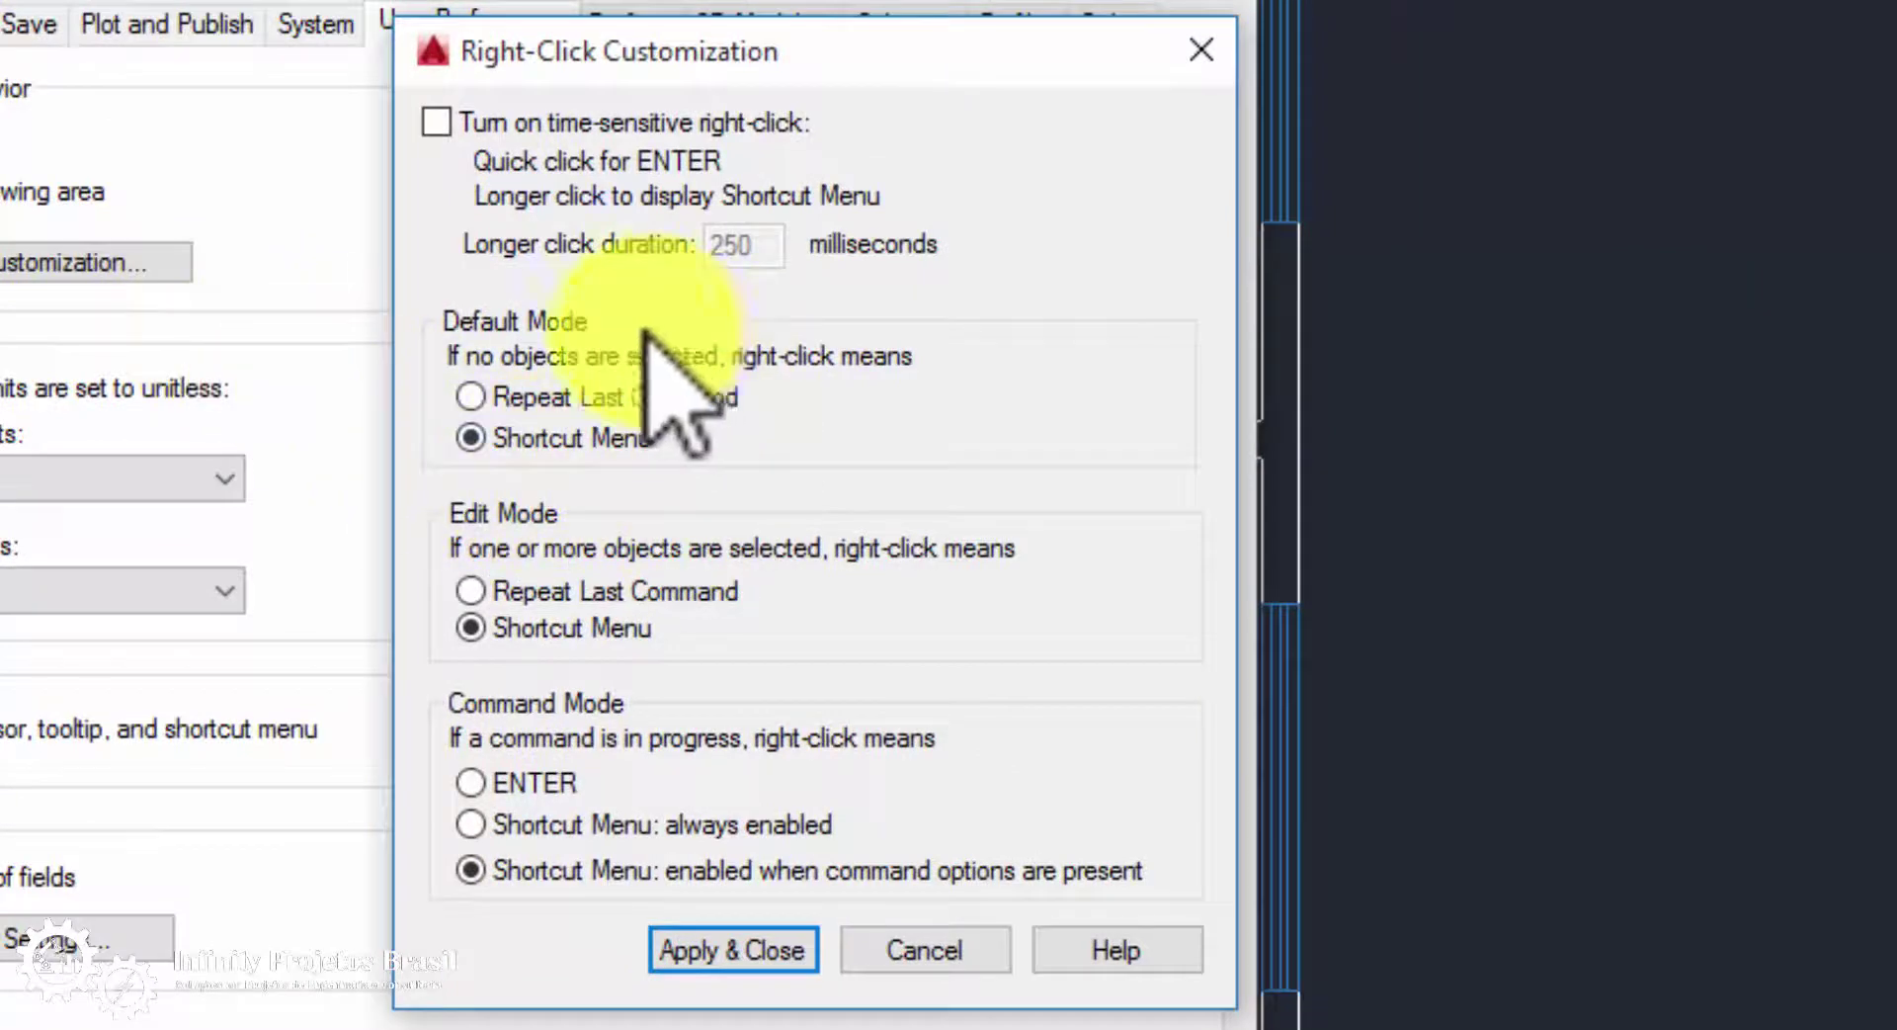
click(554, 394)
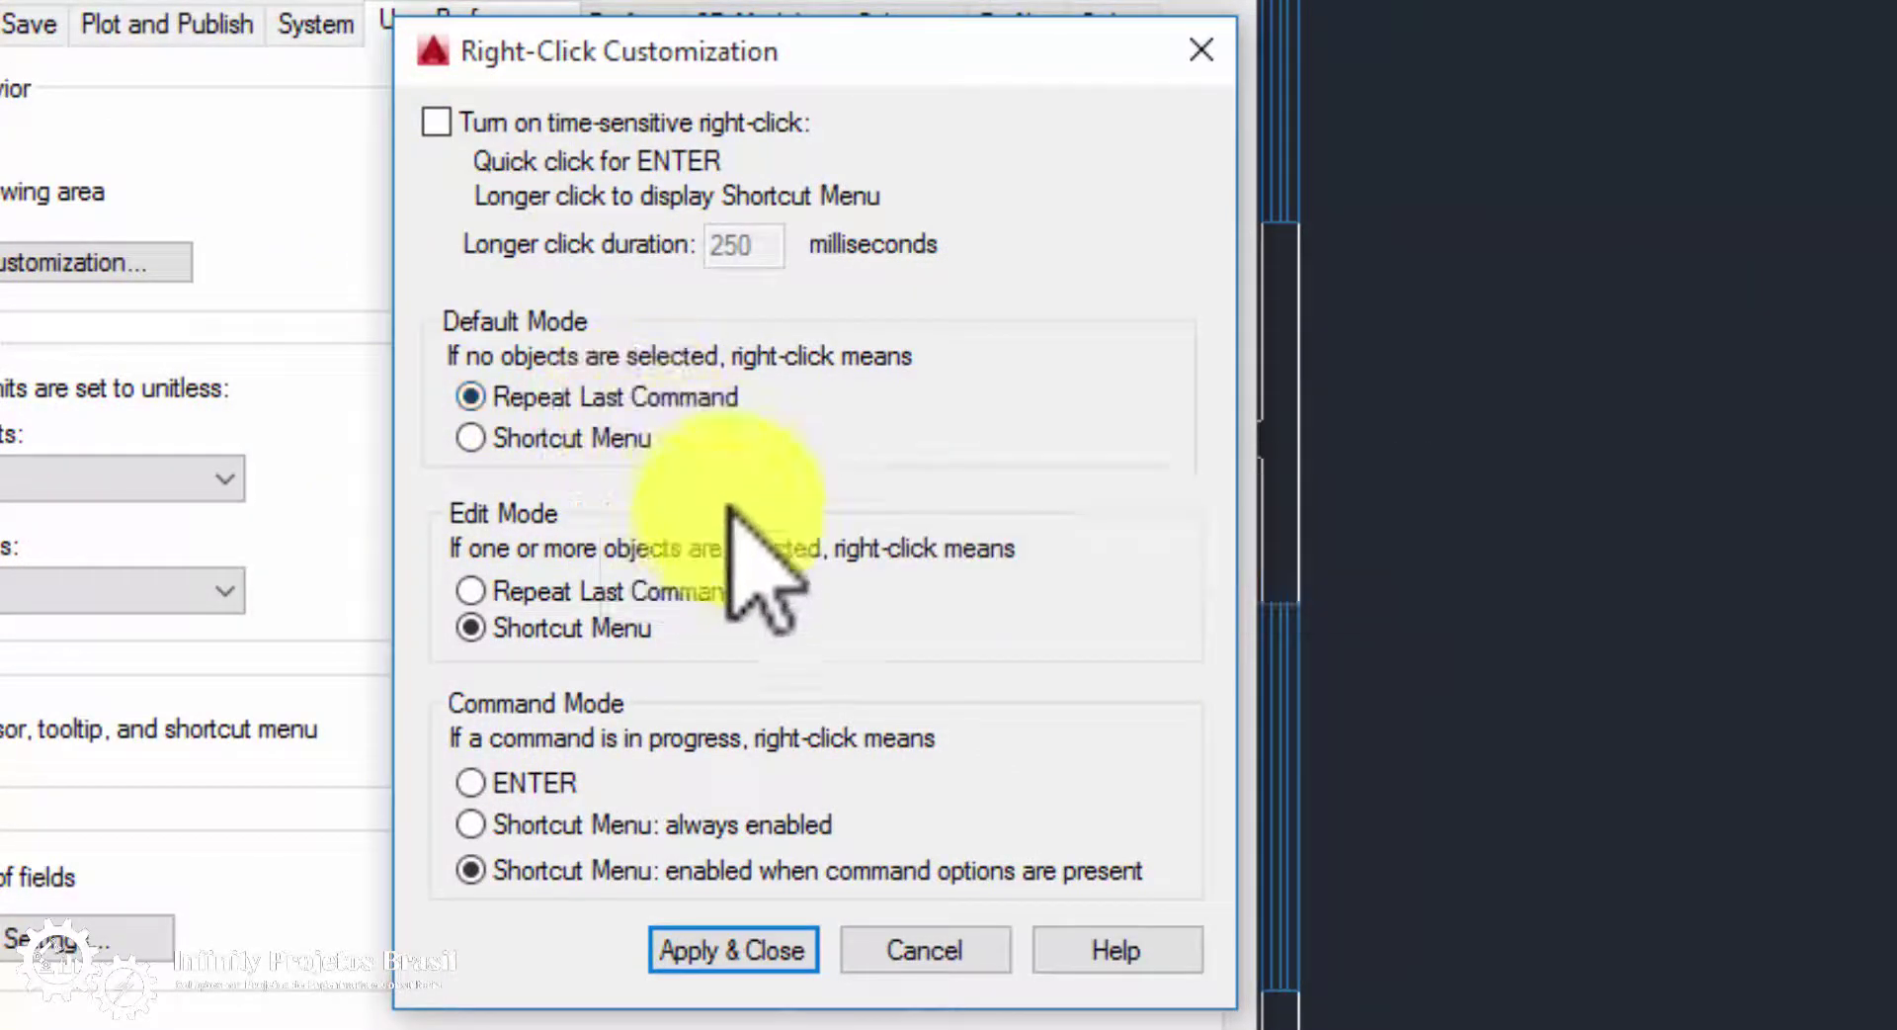
click(594, 591)
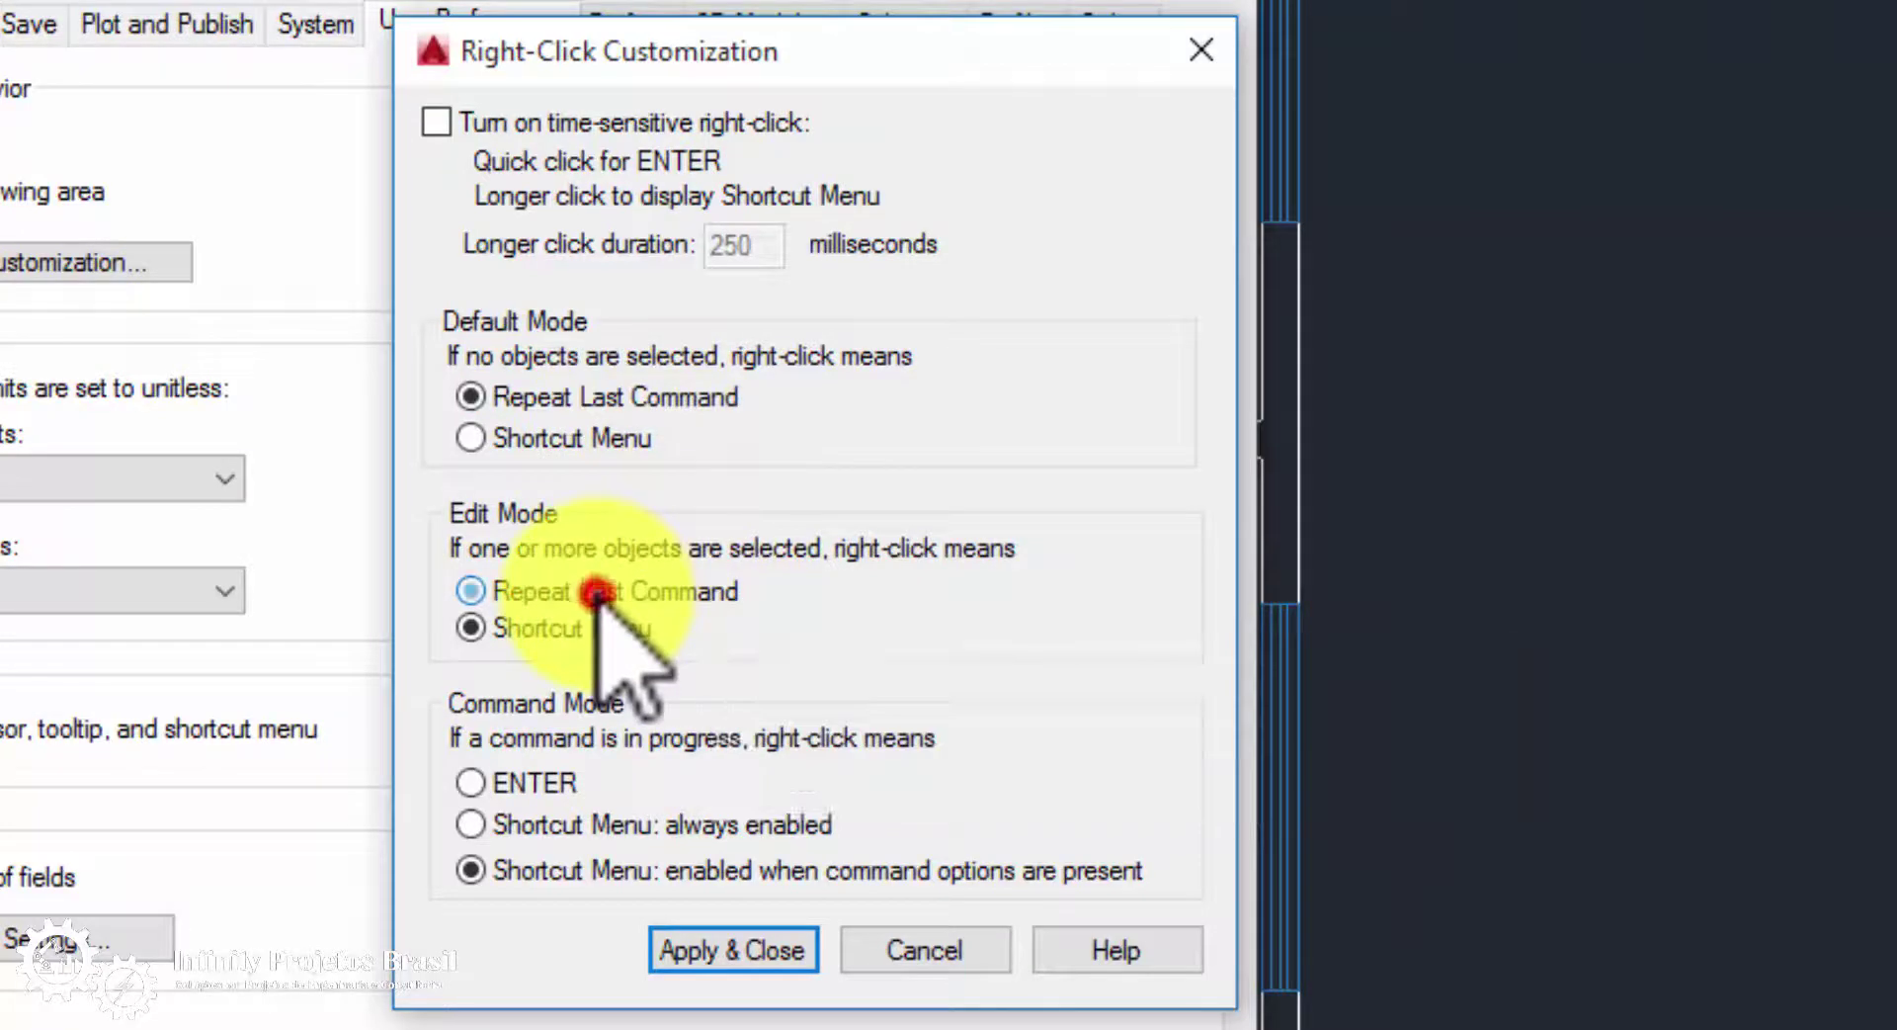
click(532, 782)
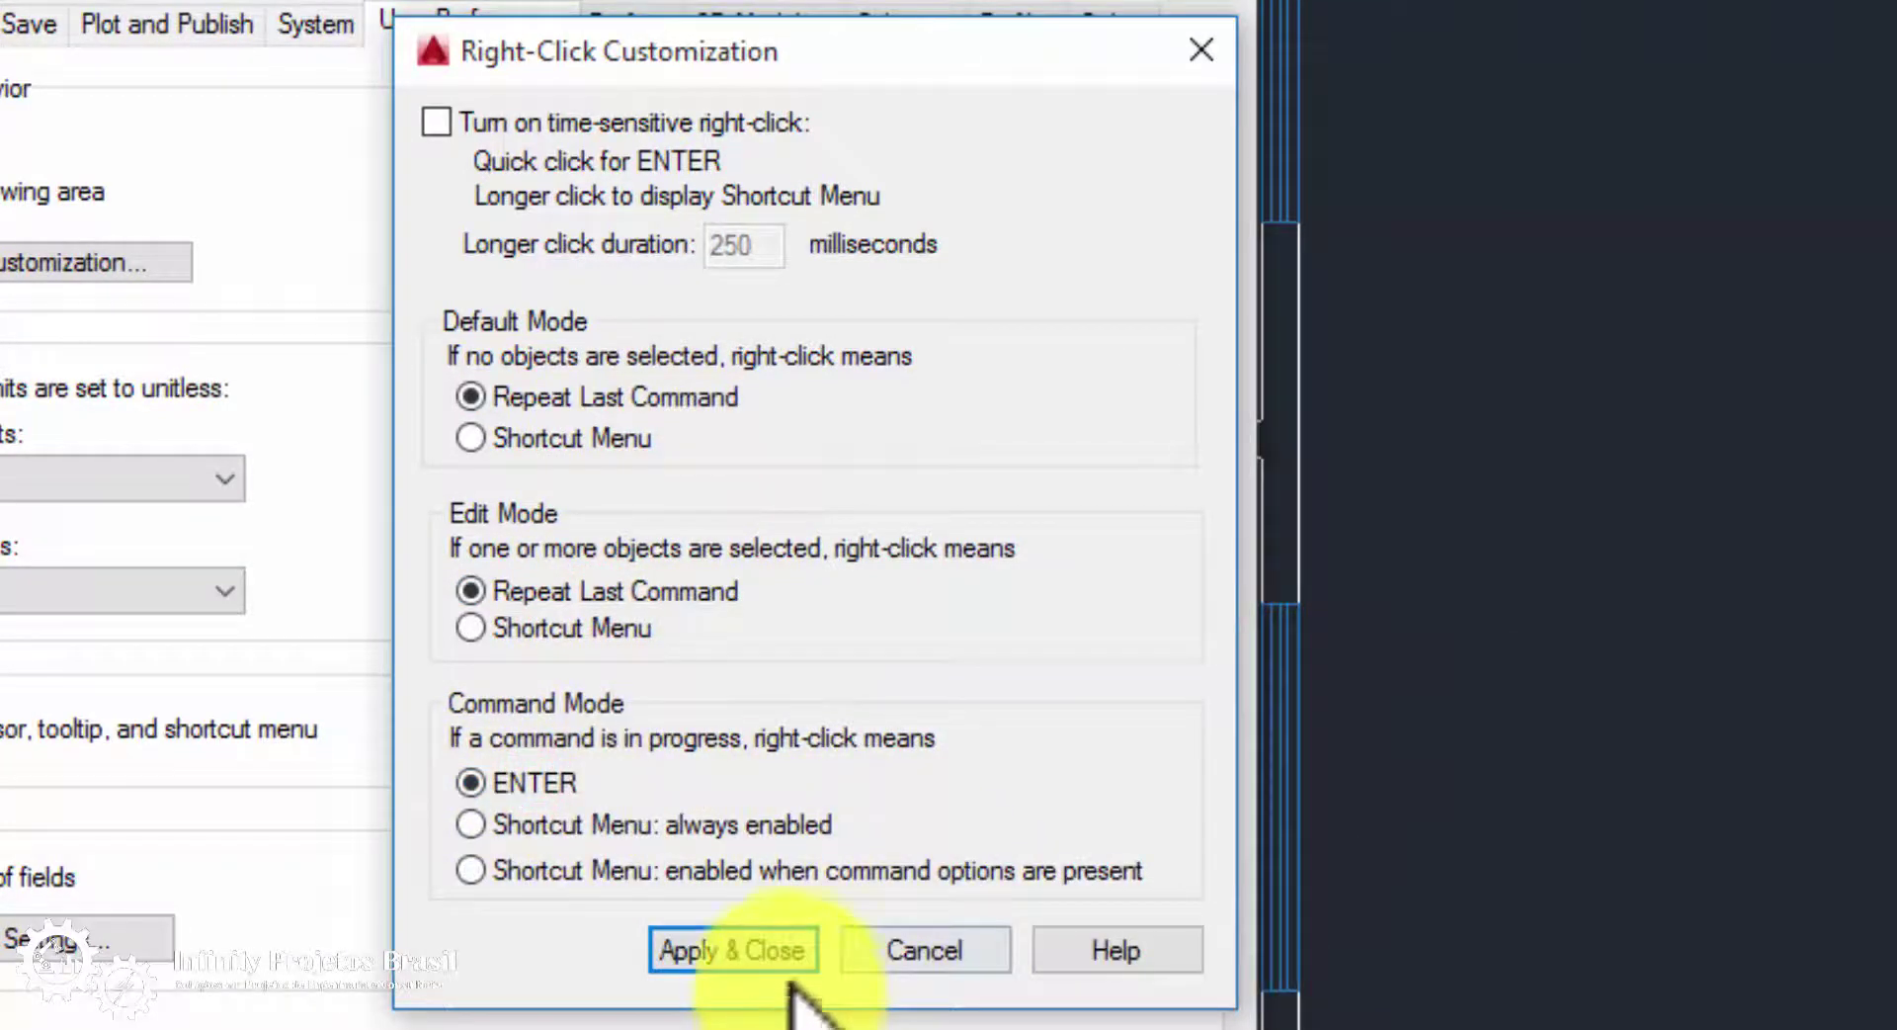
click(739, 951)
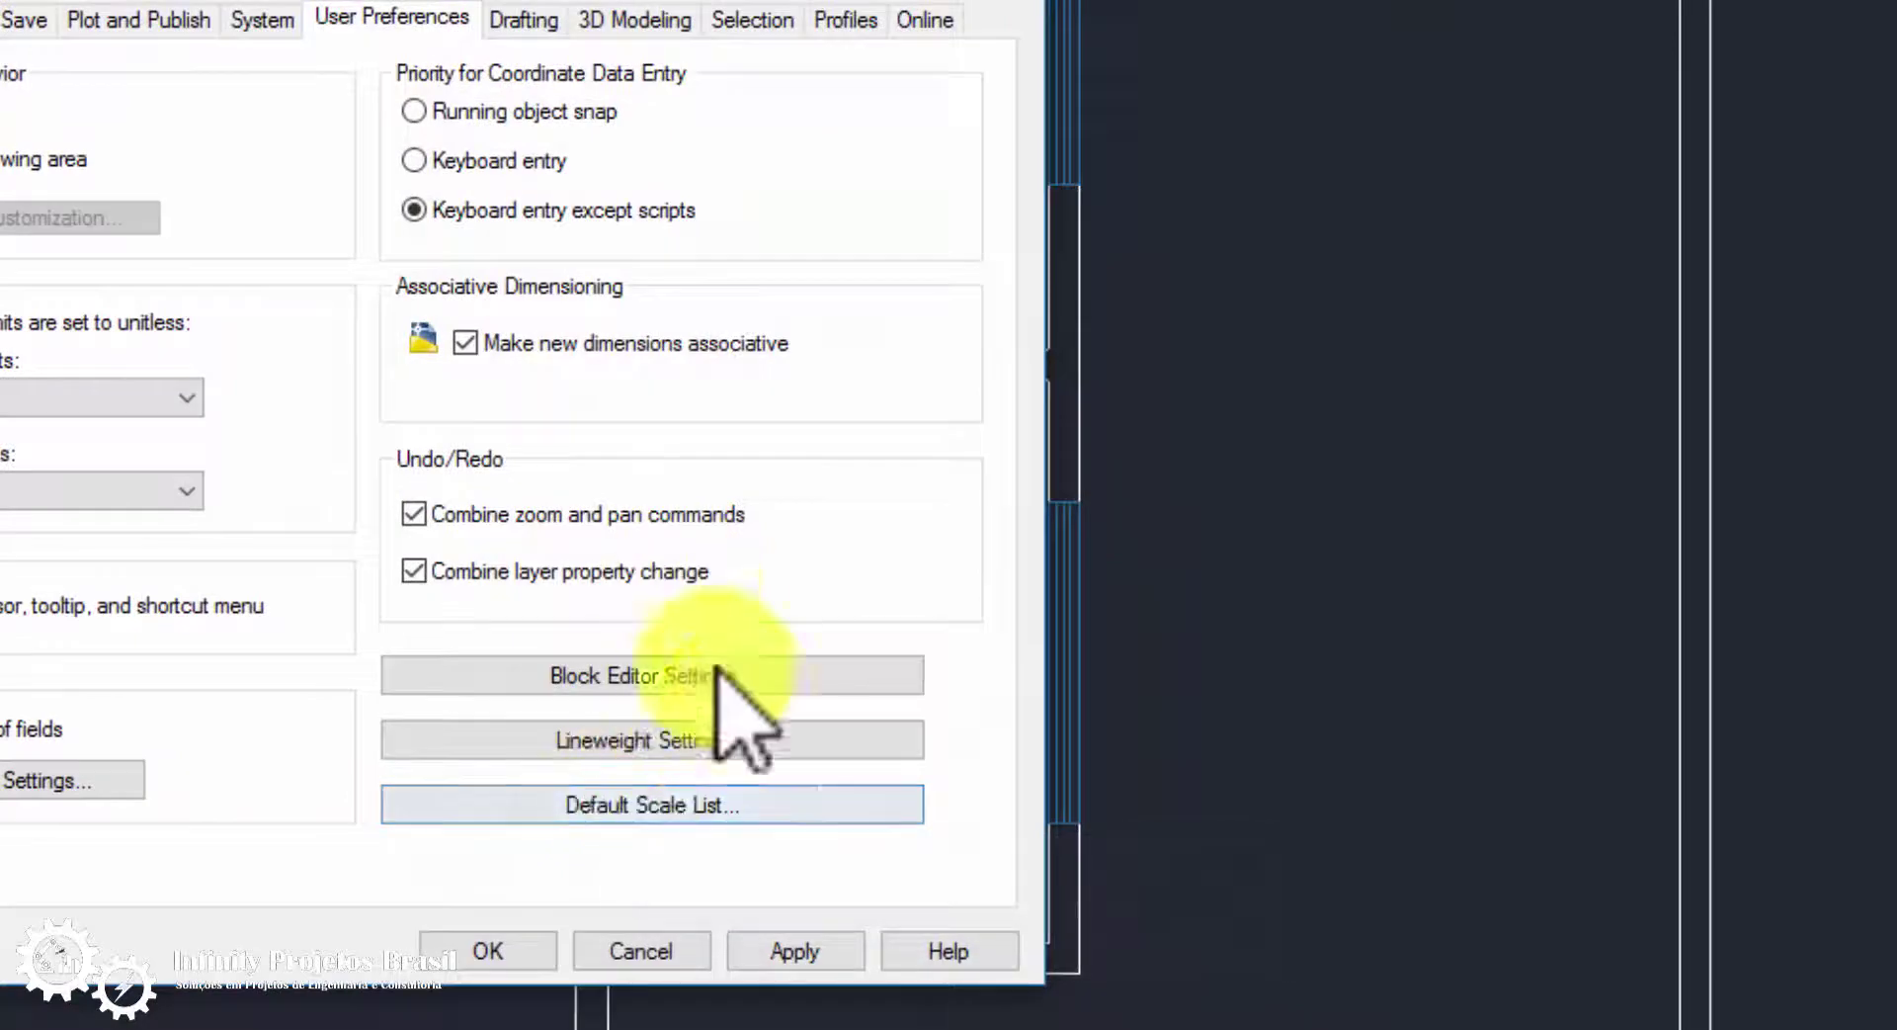
click(828, 943)
Close Options and window-erase the leftover objects in the copied plan
click(494, 951)
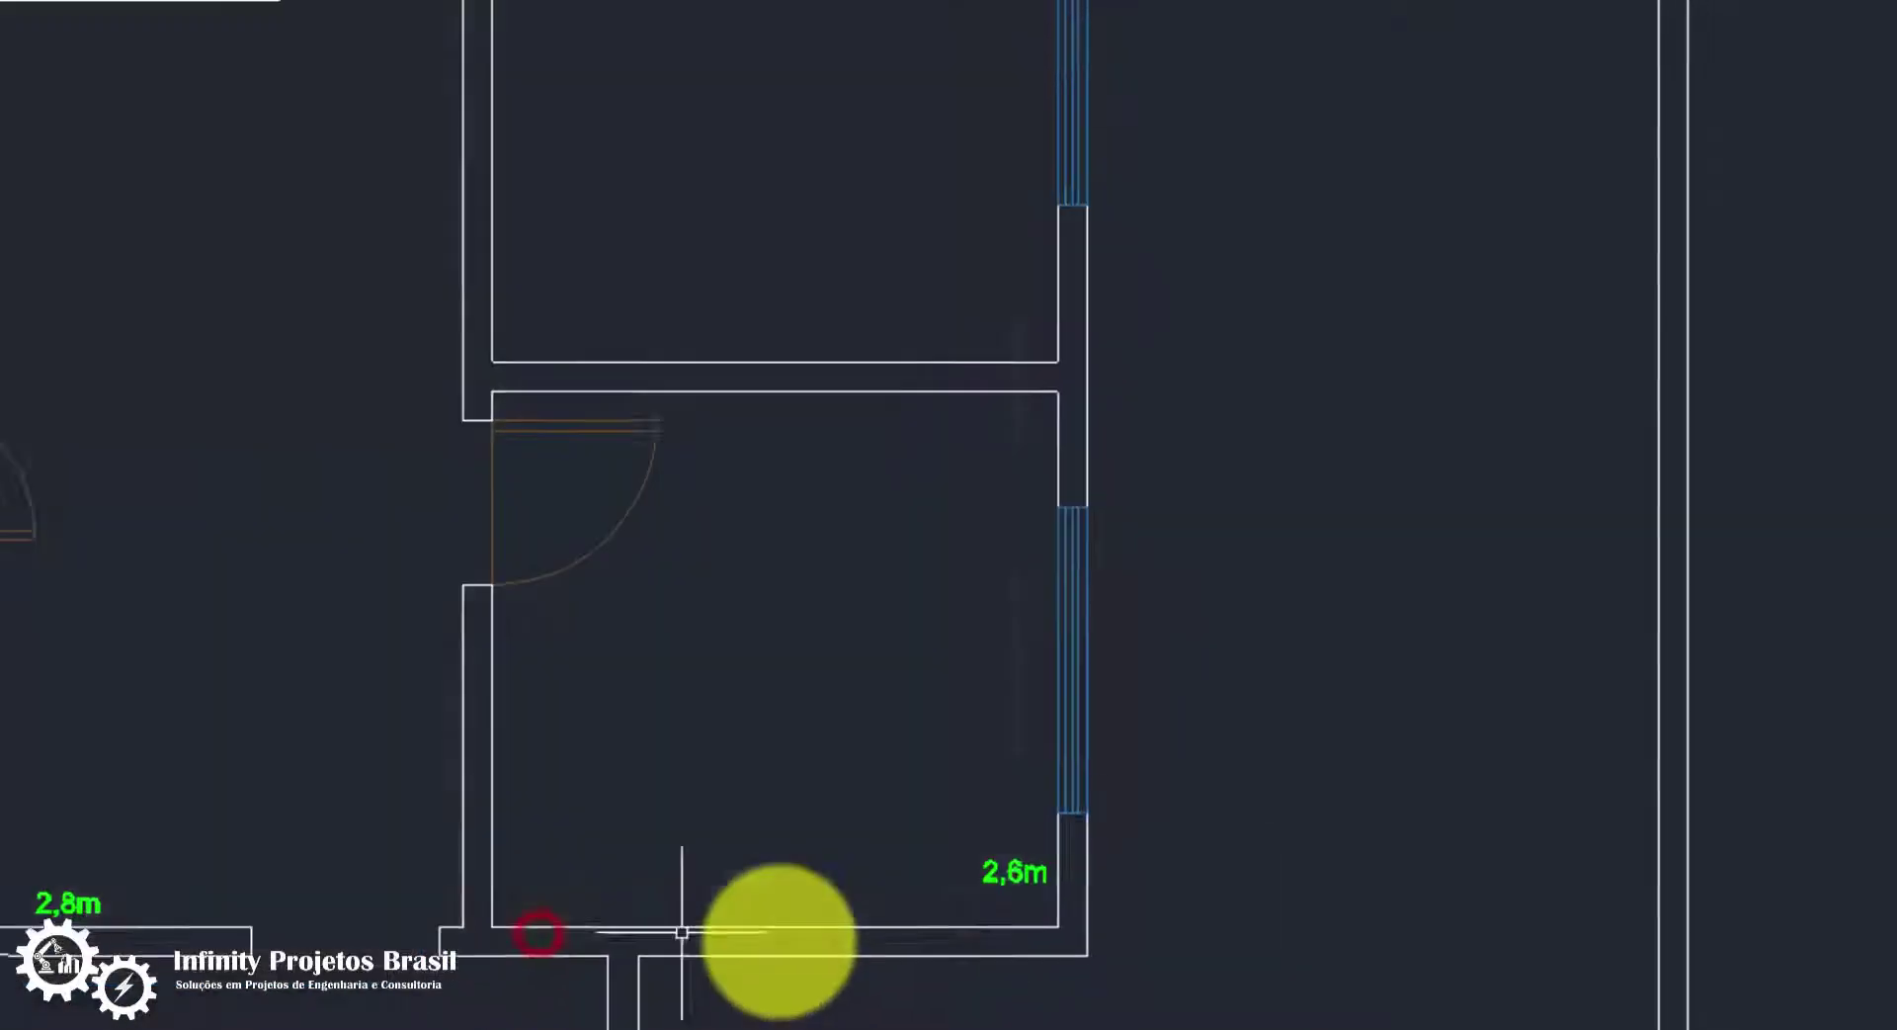
right_click(1236, 699)
click(1236, 754)
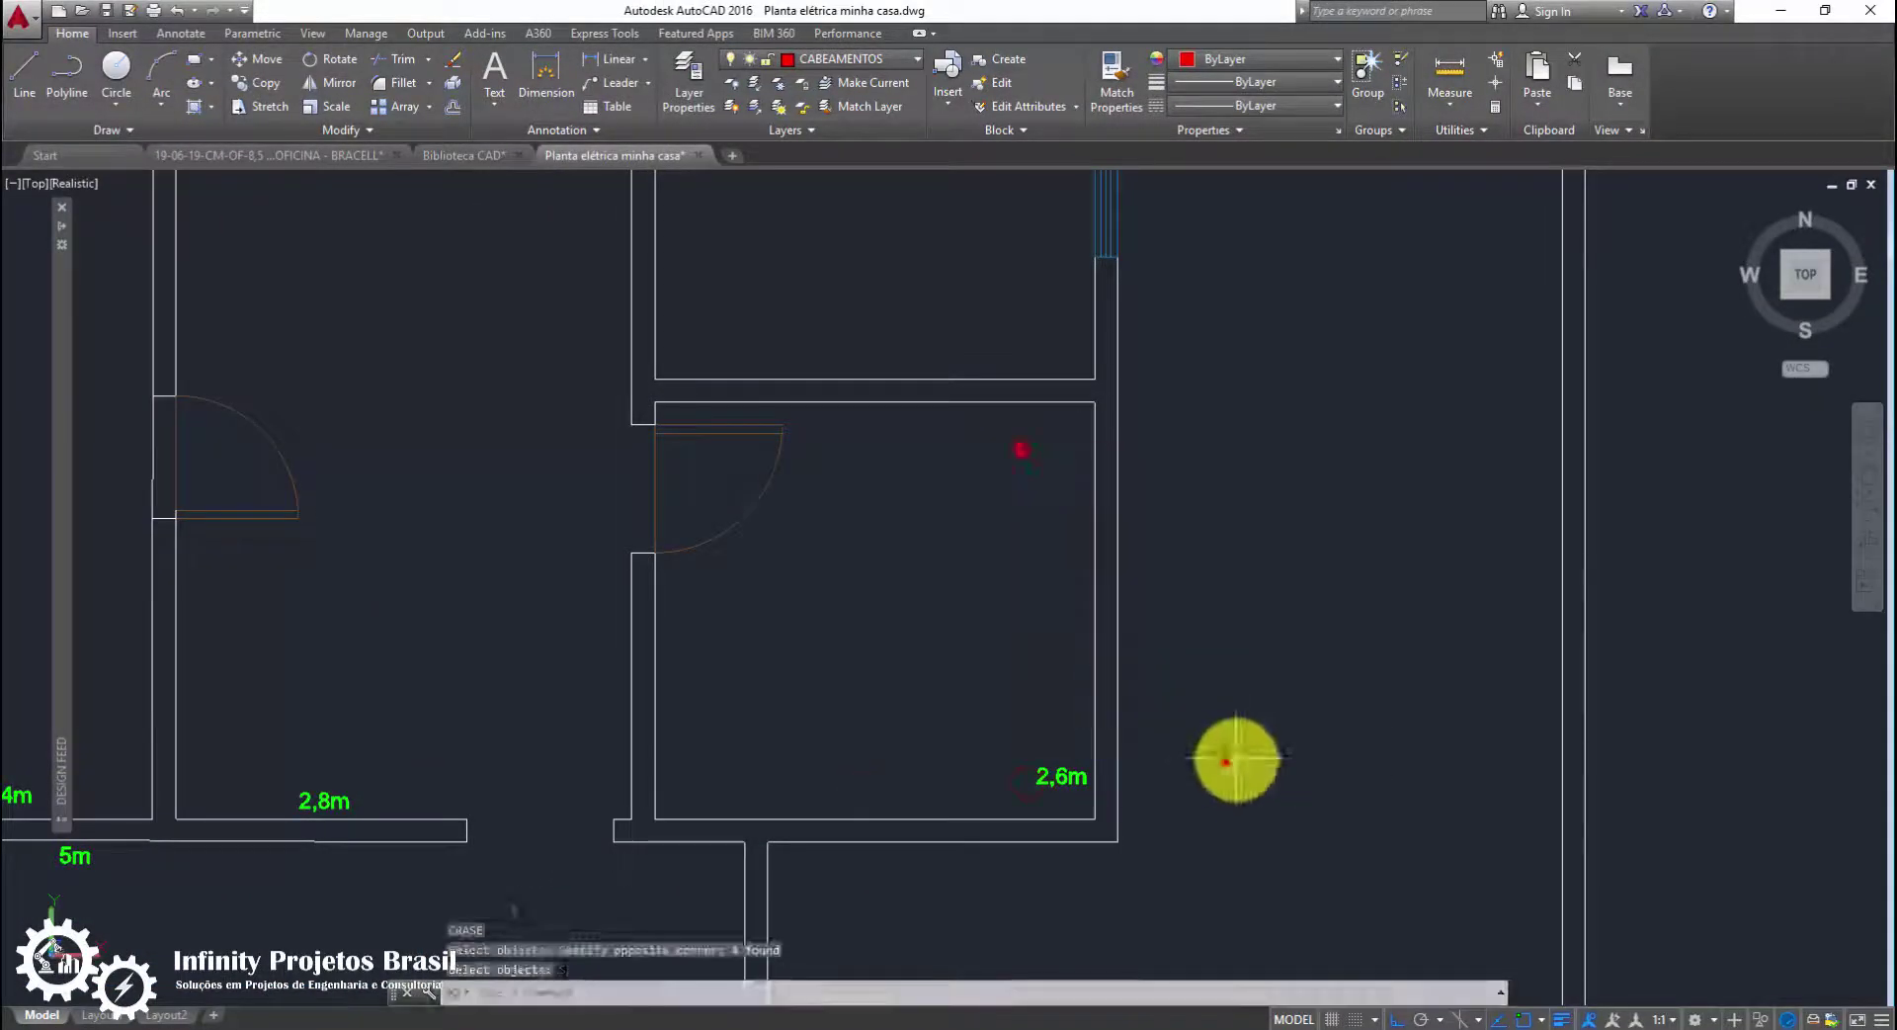
scroll(534, 830, up, 3)
scroll(613, 712, down, 3)
click(551, 525)
scroll(686, 500, up, 2)
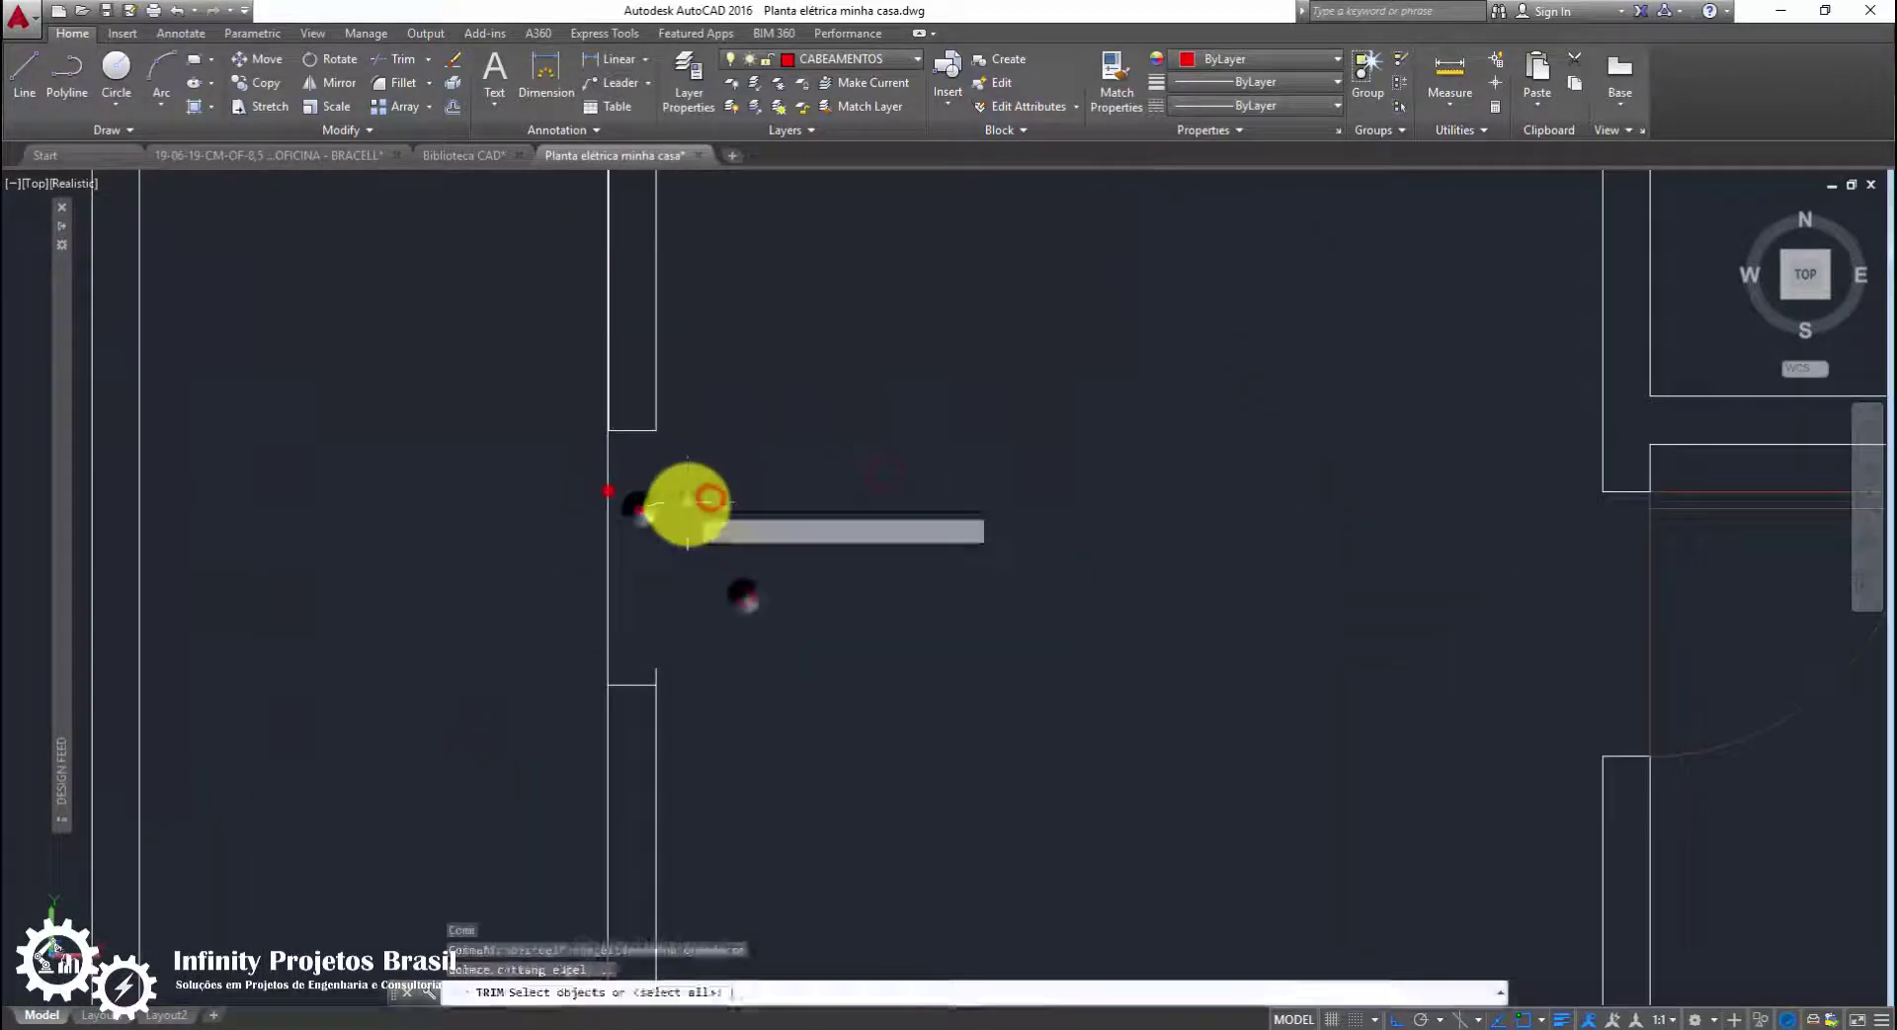
scroll(669, 669, up, 2)
click(994, 537)
key(Return)
scroll(1122, 488, down, 3)
scroll(1089, 644, up, 3)
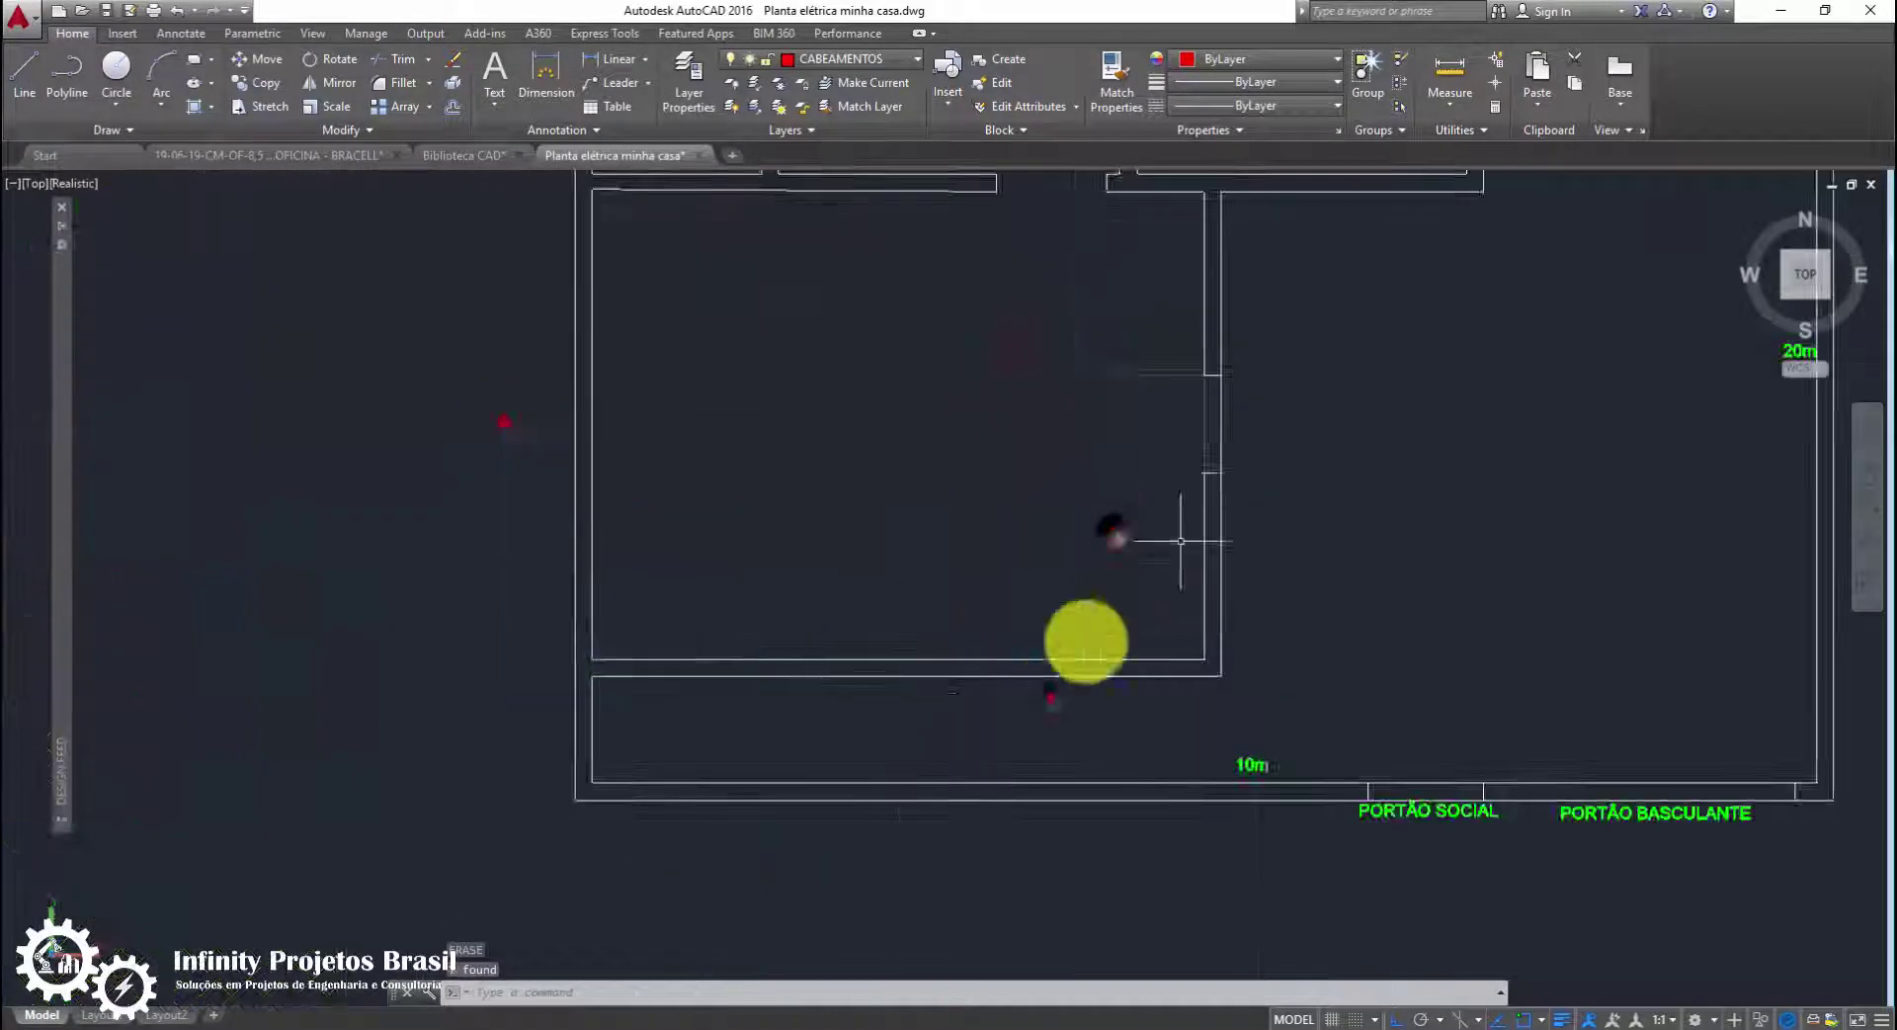
Trim away the bottom wall segment by the gates
text(tr)
key(Return)
scroll(1151, 432, down, 3)
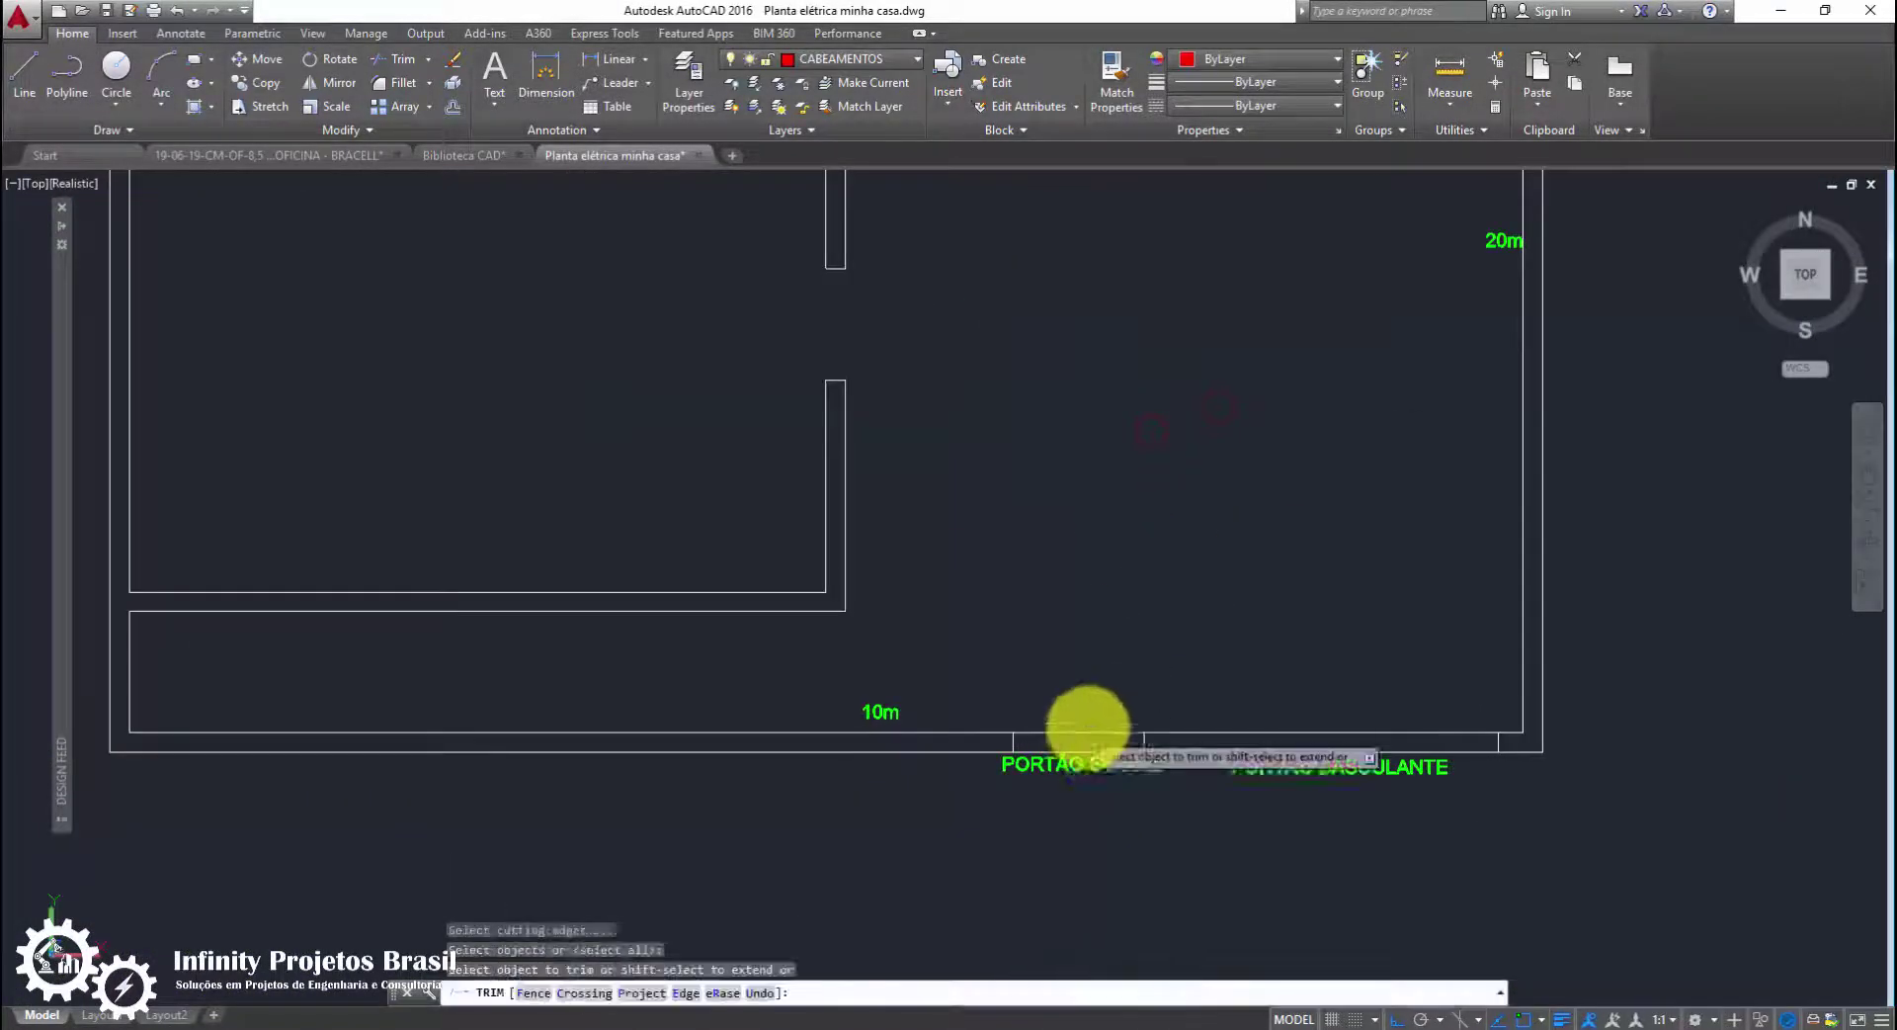
click(1088, 734)
key(Escape)
key(Escape)
scroll(1548, 777, up, 2)
Start OFFSET and cancel it without offsetting anything
text(o)
key(Return)
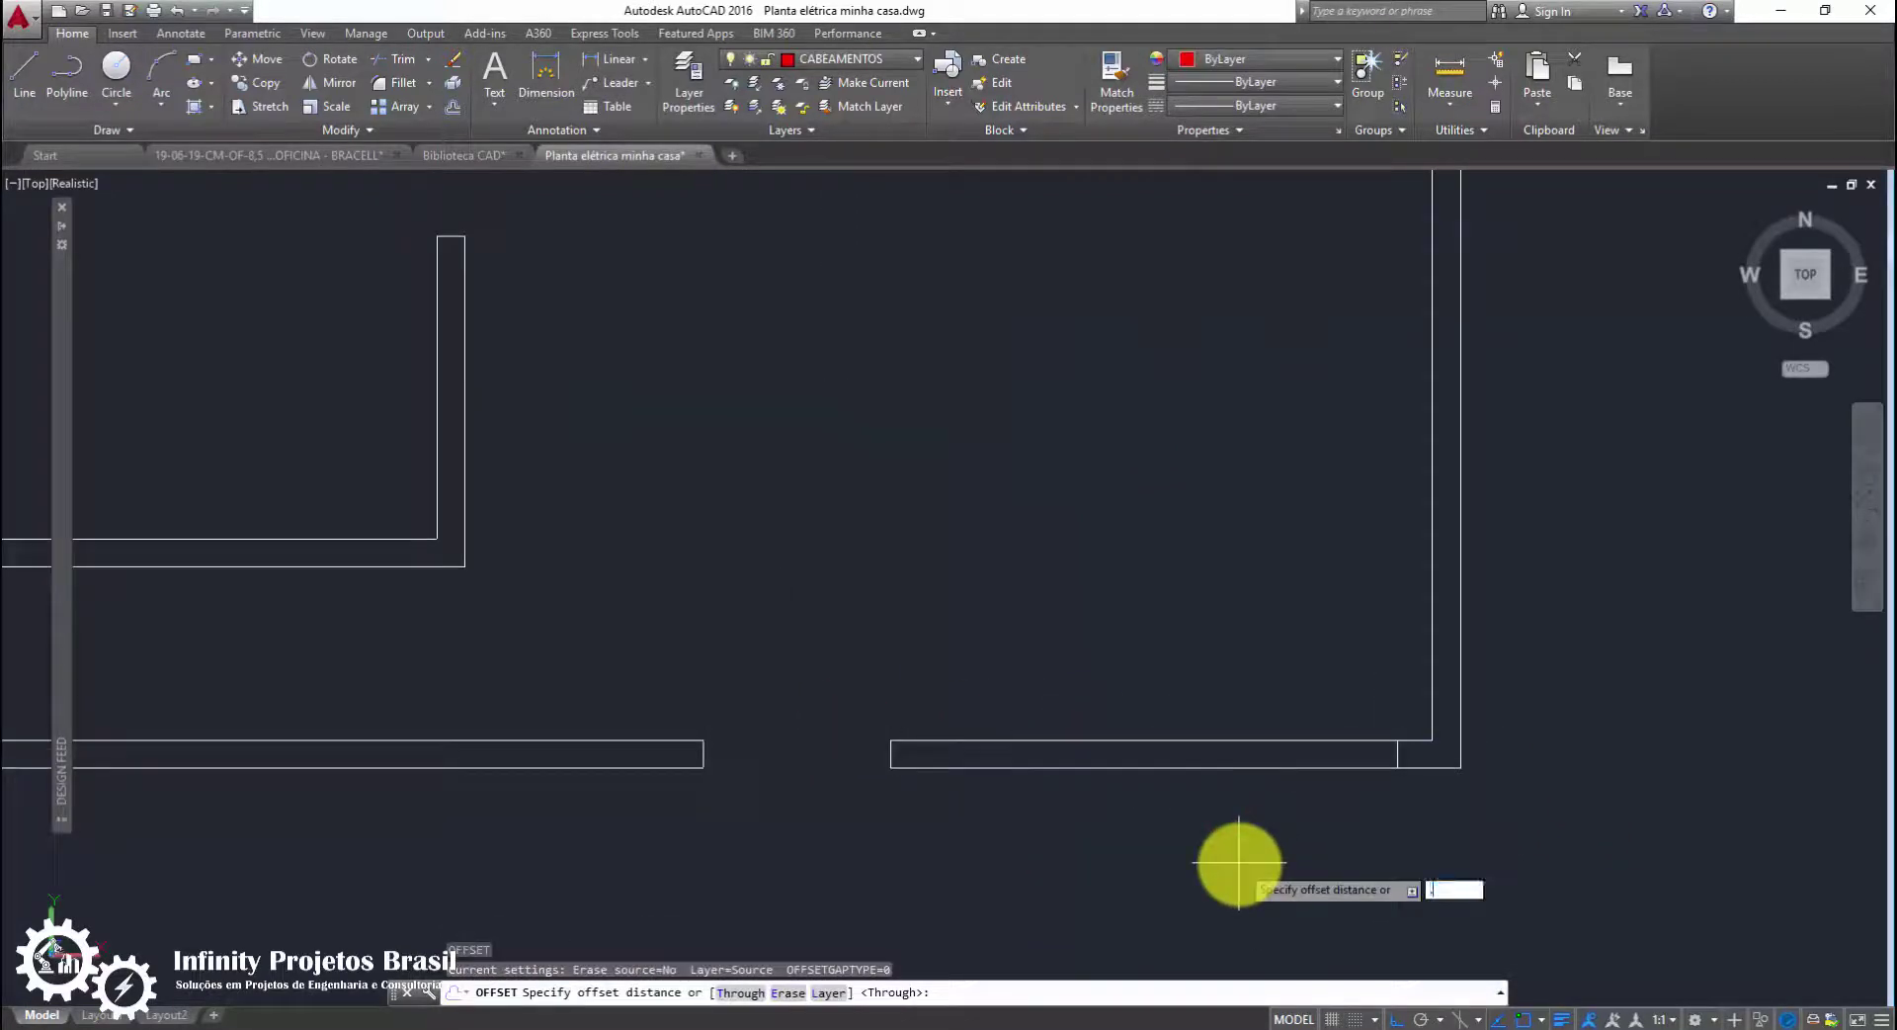
key(Escape)
scroll(1119, 848, down, 3)
scroll(1088, 472, up, 1)
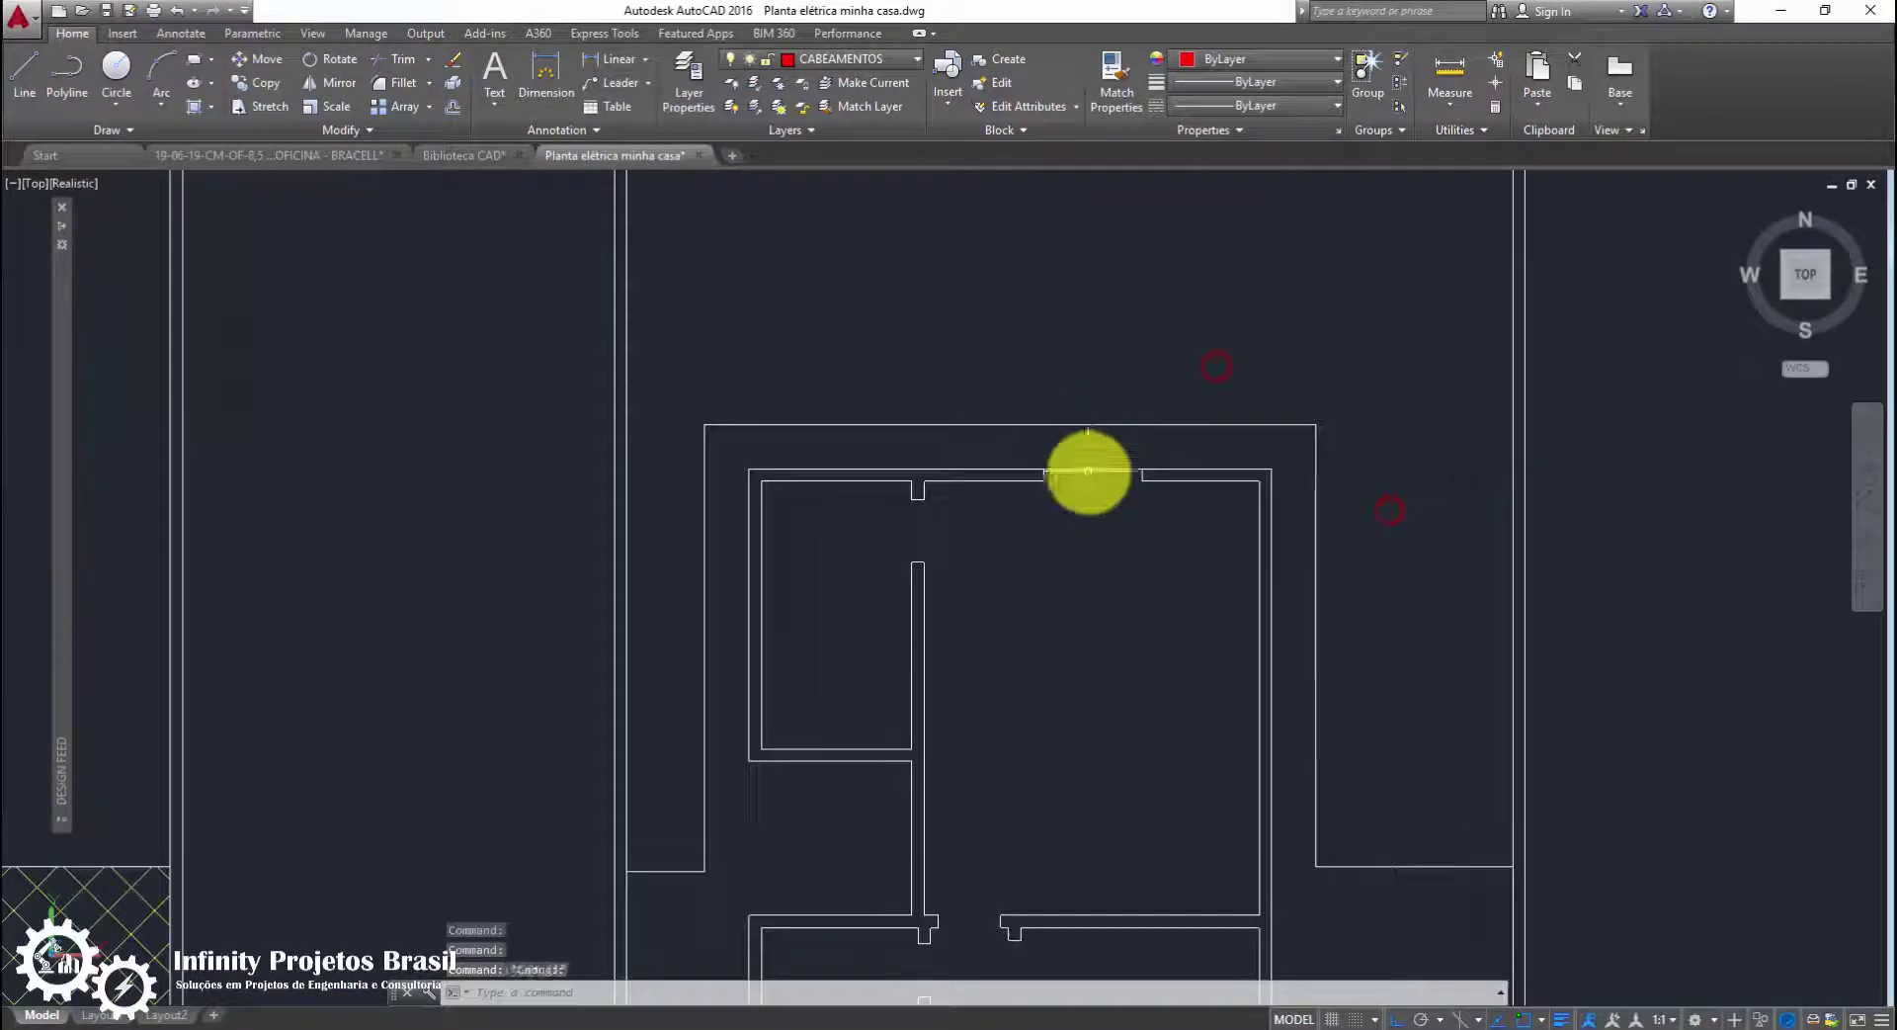
scroll(1088, 472, down, 2)
scroll(1347, 543, down, 1)
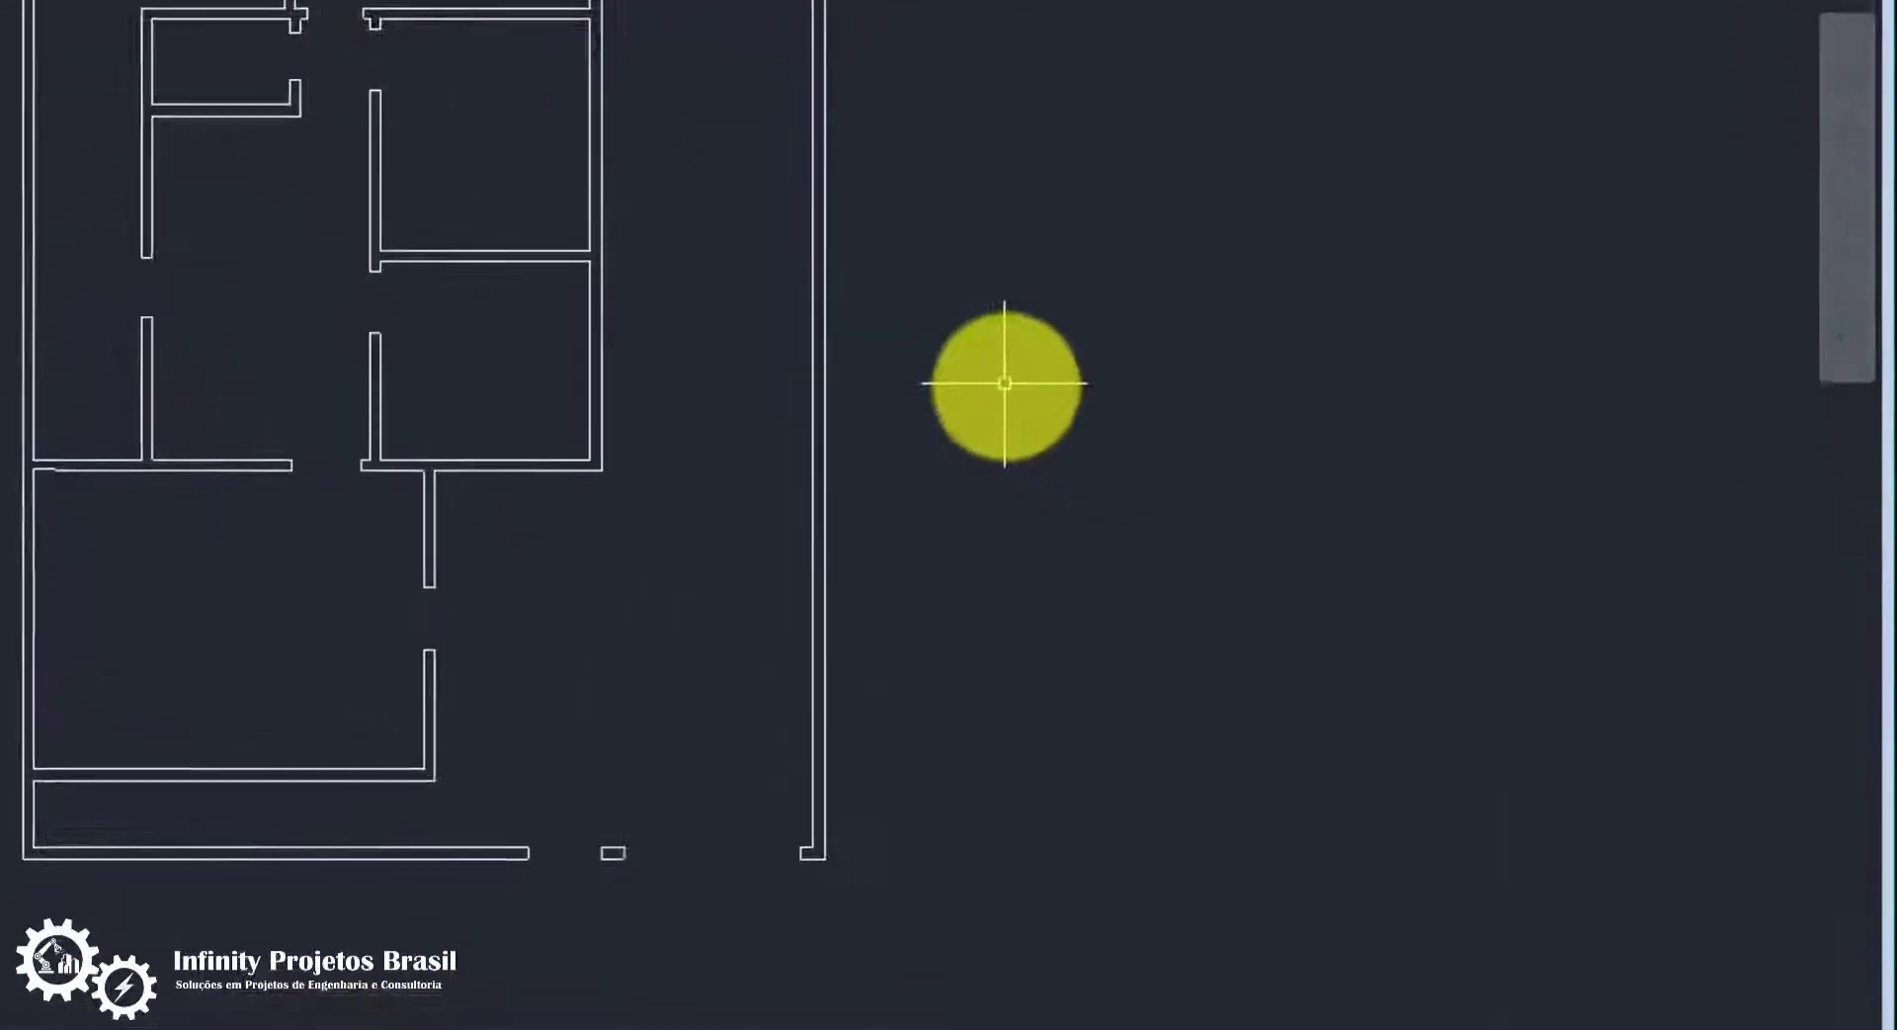
Launch Boundary from the Hatch dropdown with Polyline object type, ready for an internal point
text(bo)
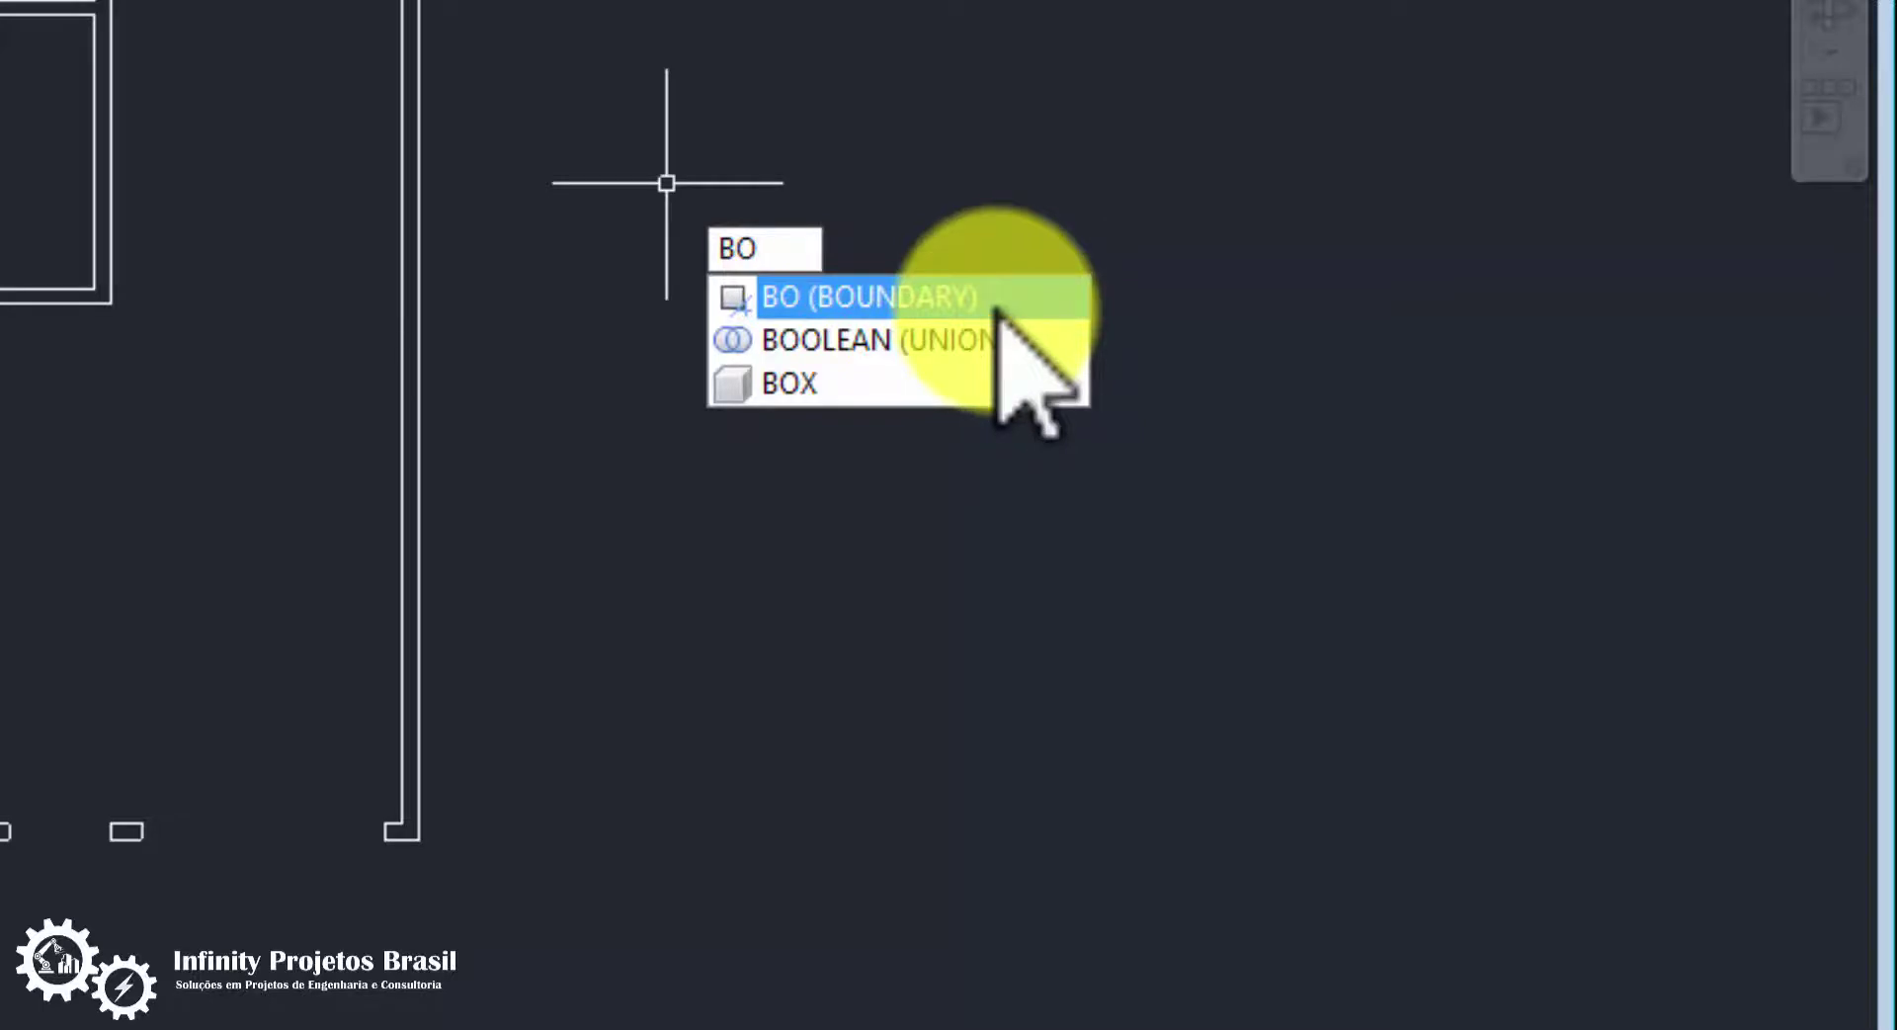
key(Escape)
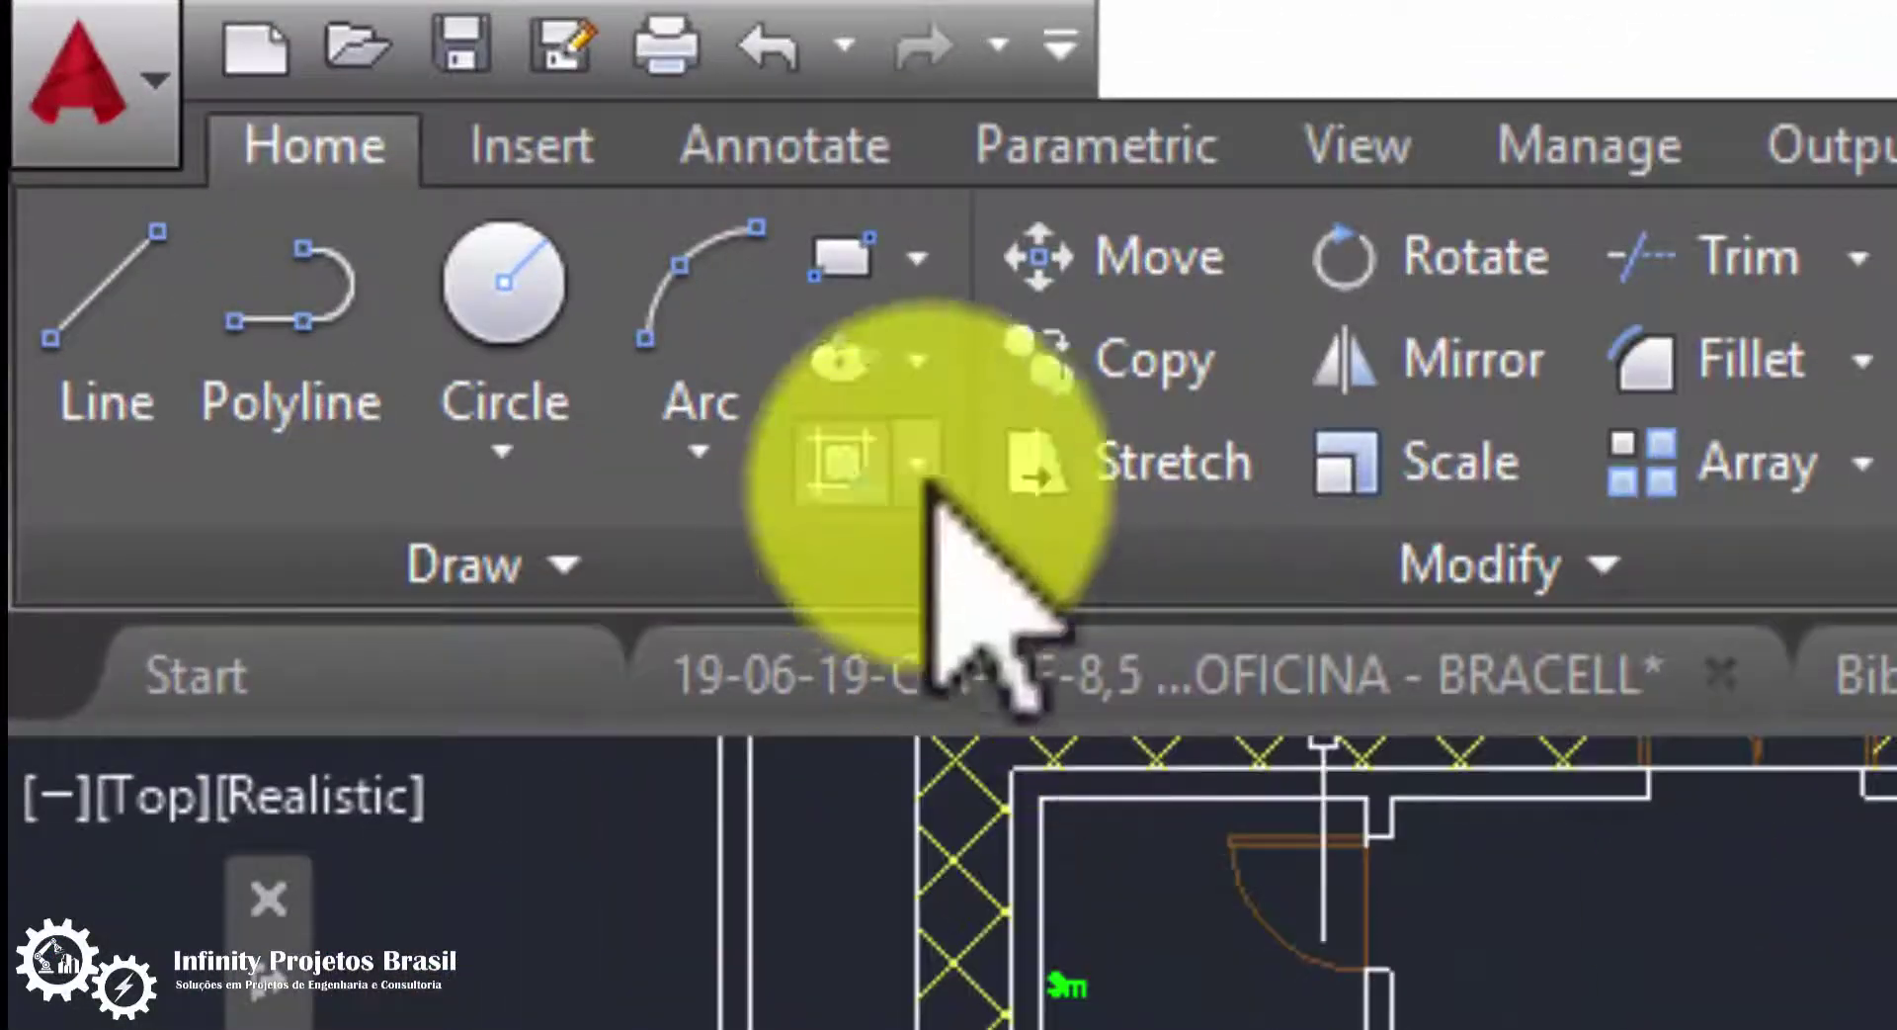
click(917, 460)
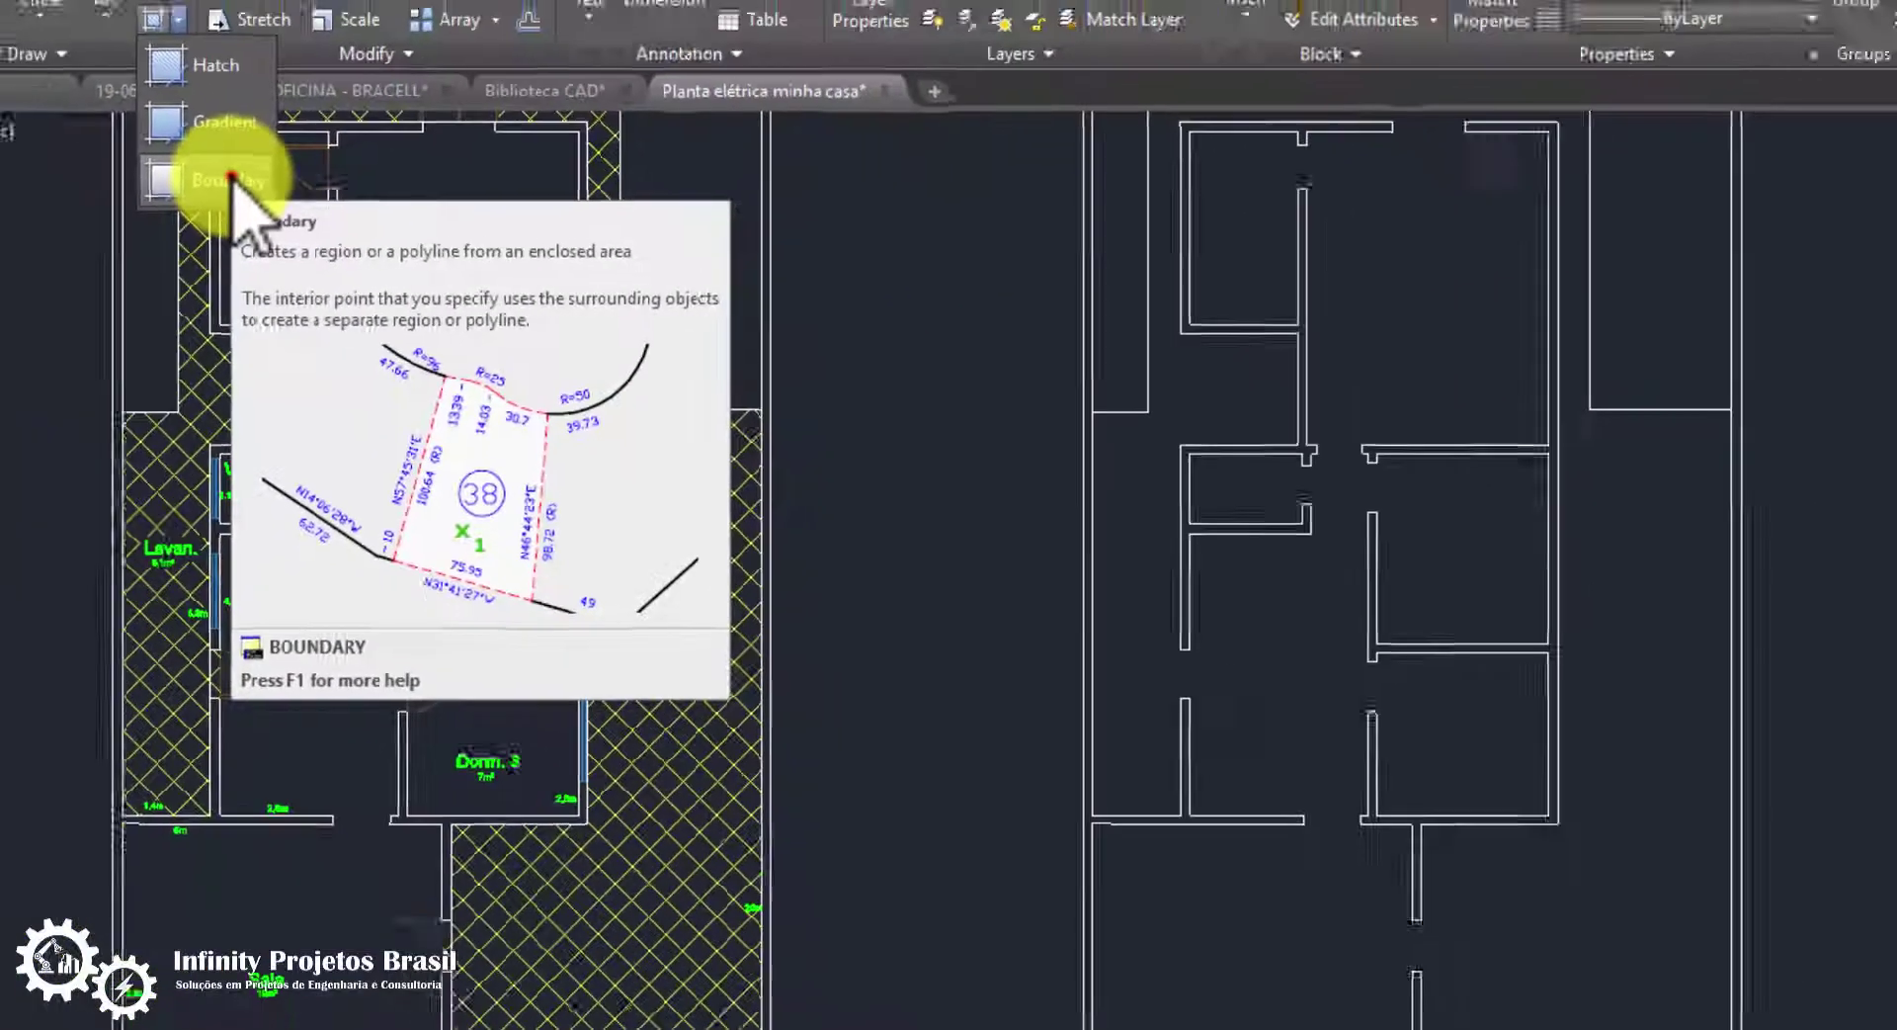
click(188, 74)
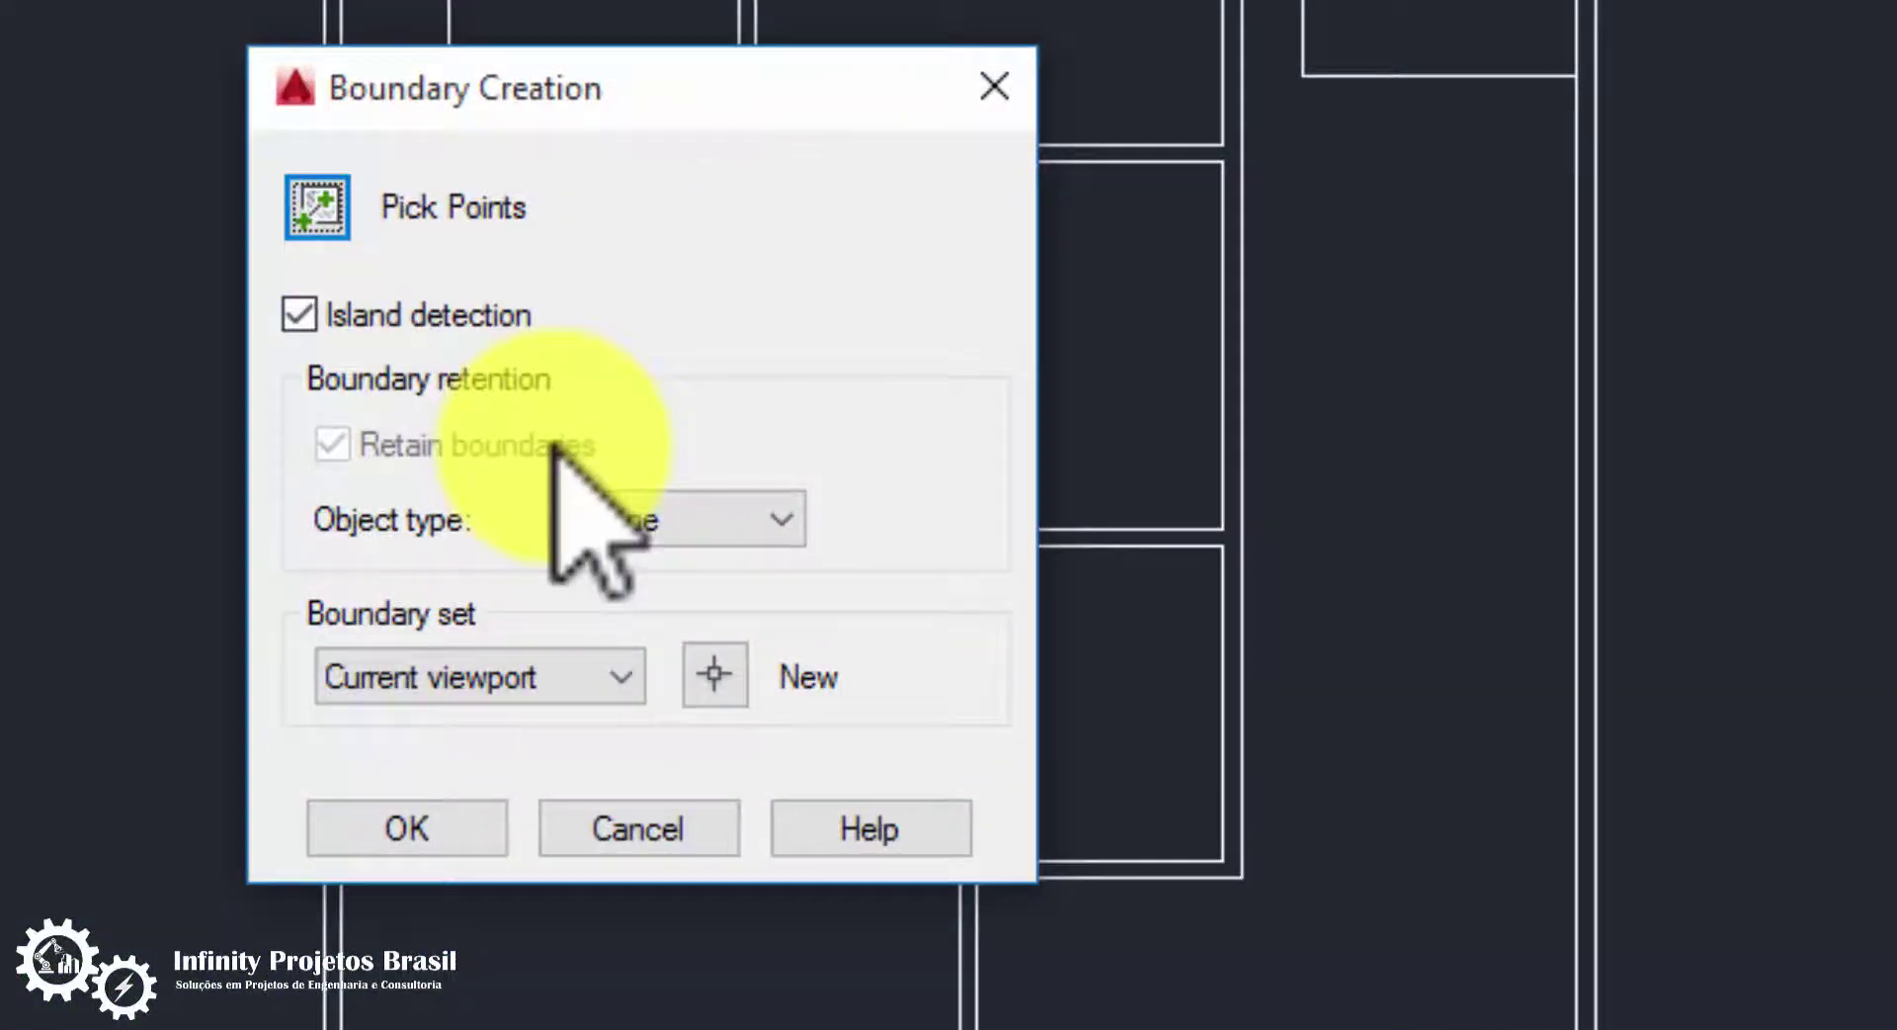
click(407, 828)
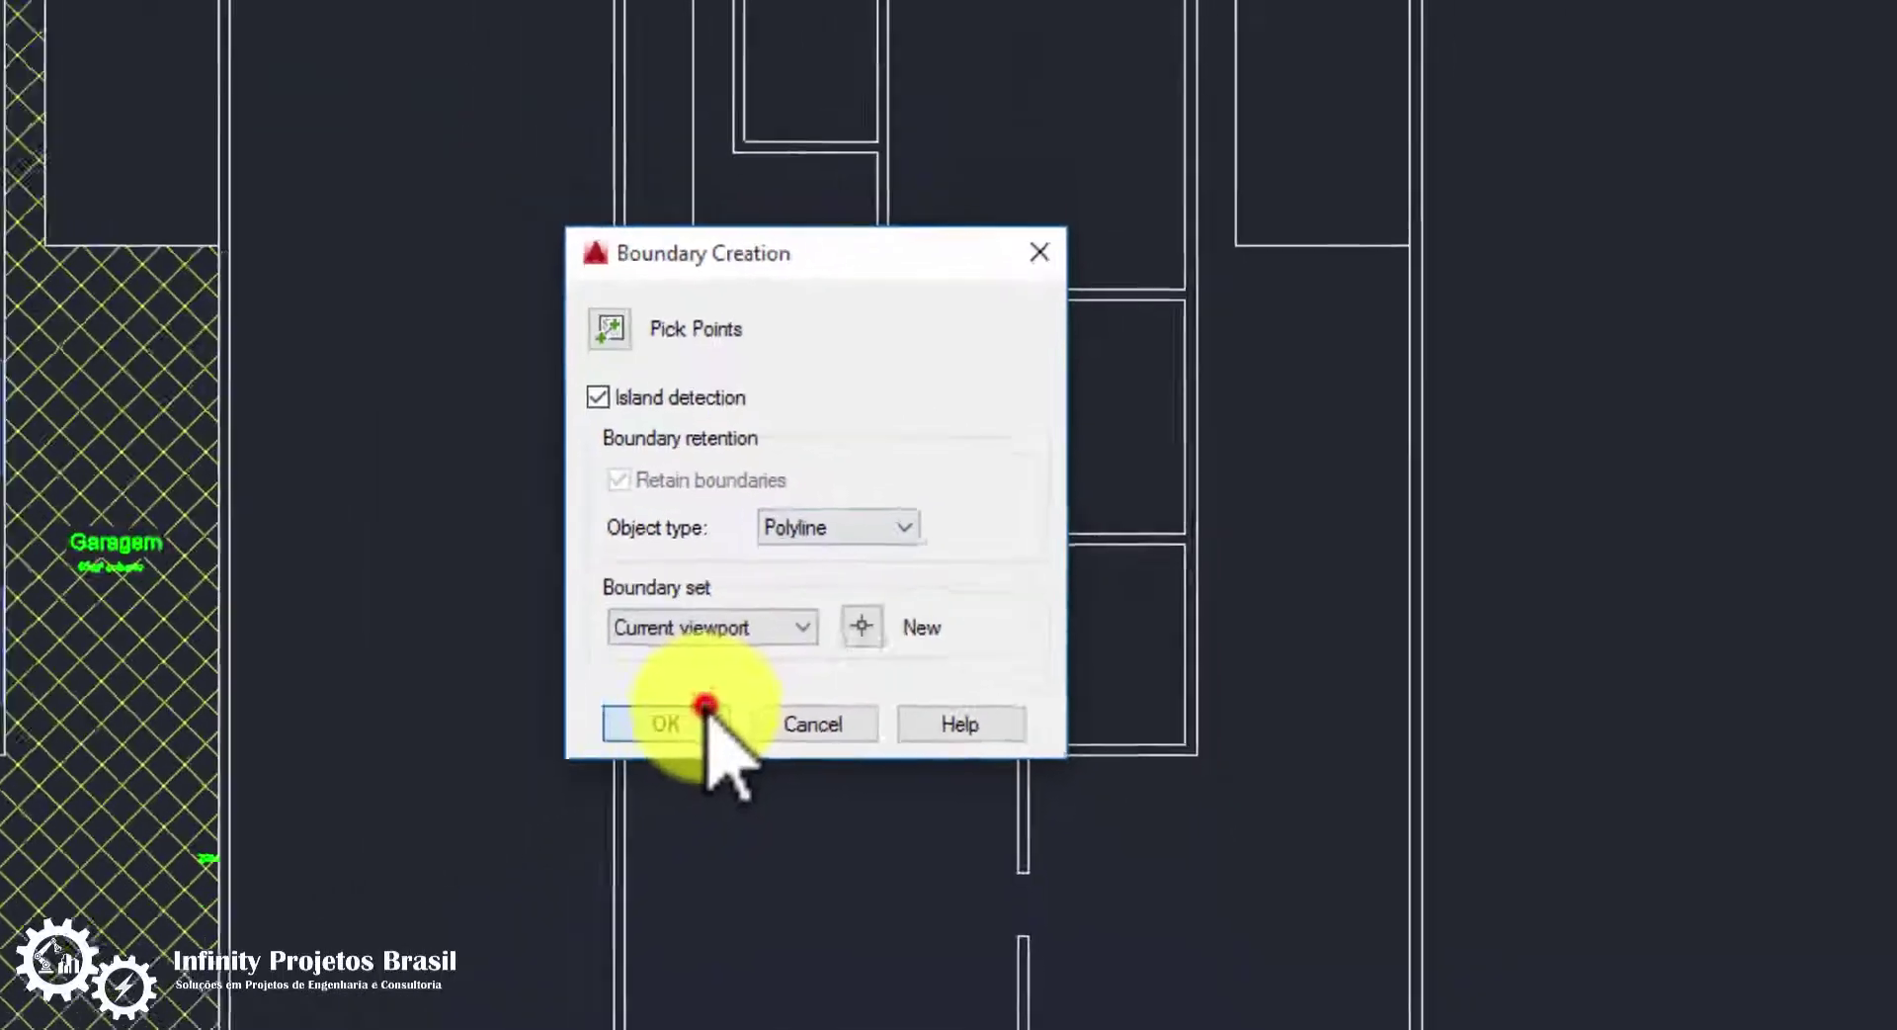
scroll(868, 626, down, 2)
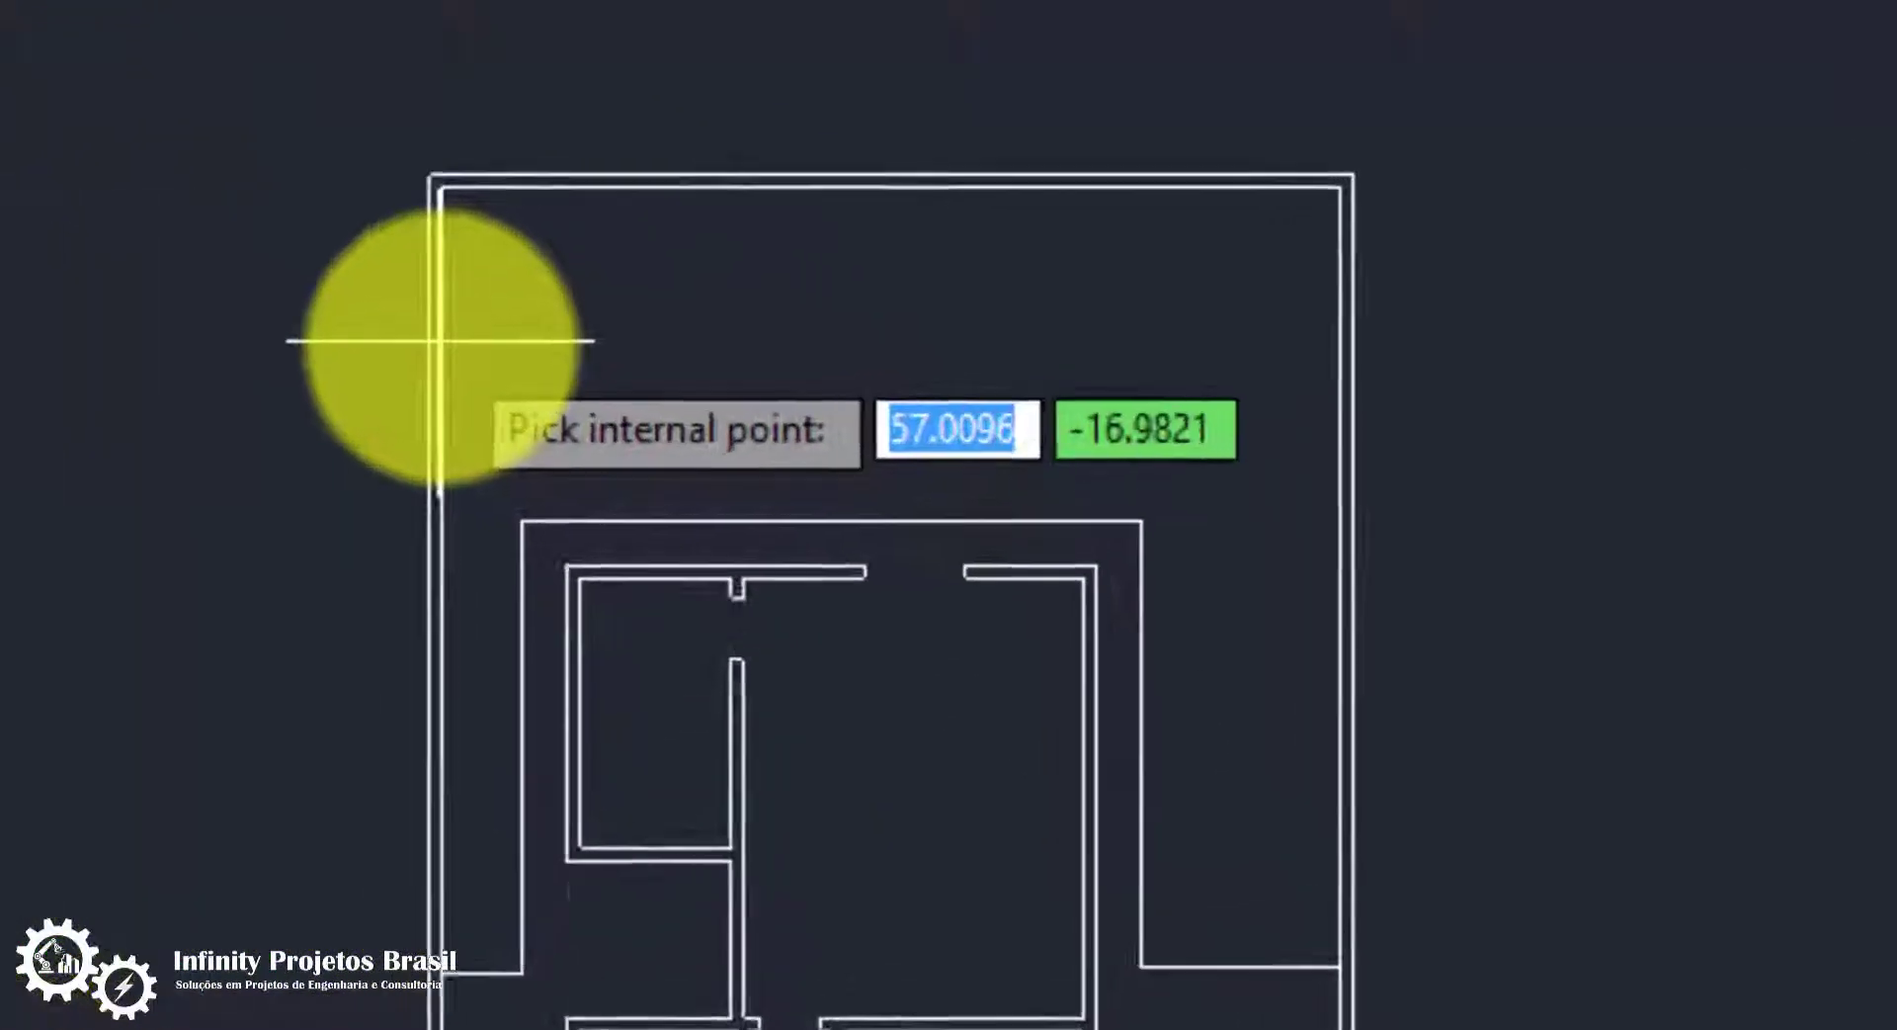
Pick internal points inside the outer wall and top-left room to trace boundary polylines
click(392, 335)
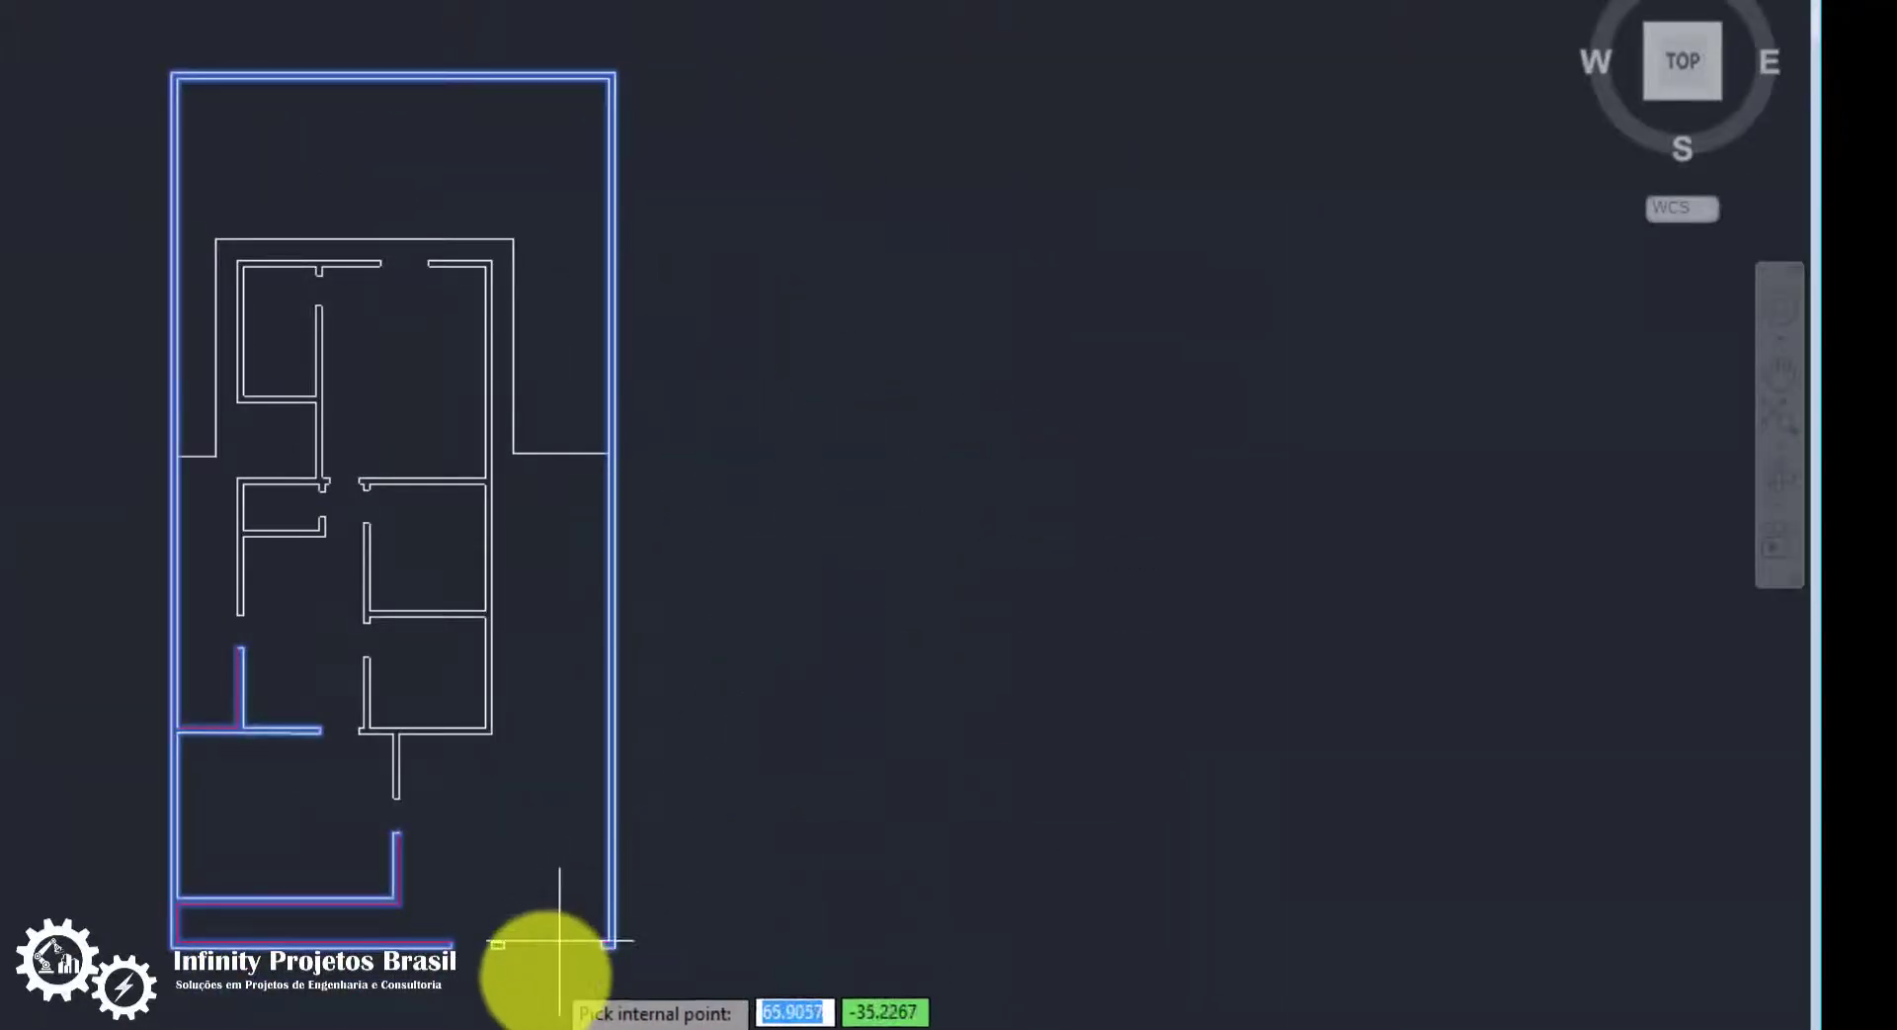
scroll(544, 909, up, 2)
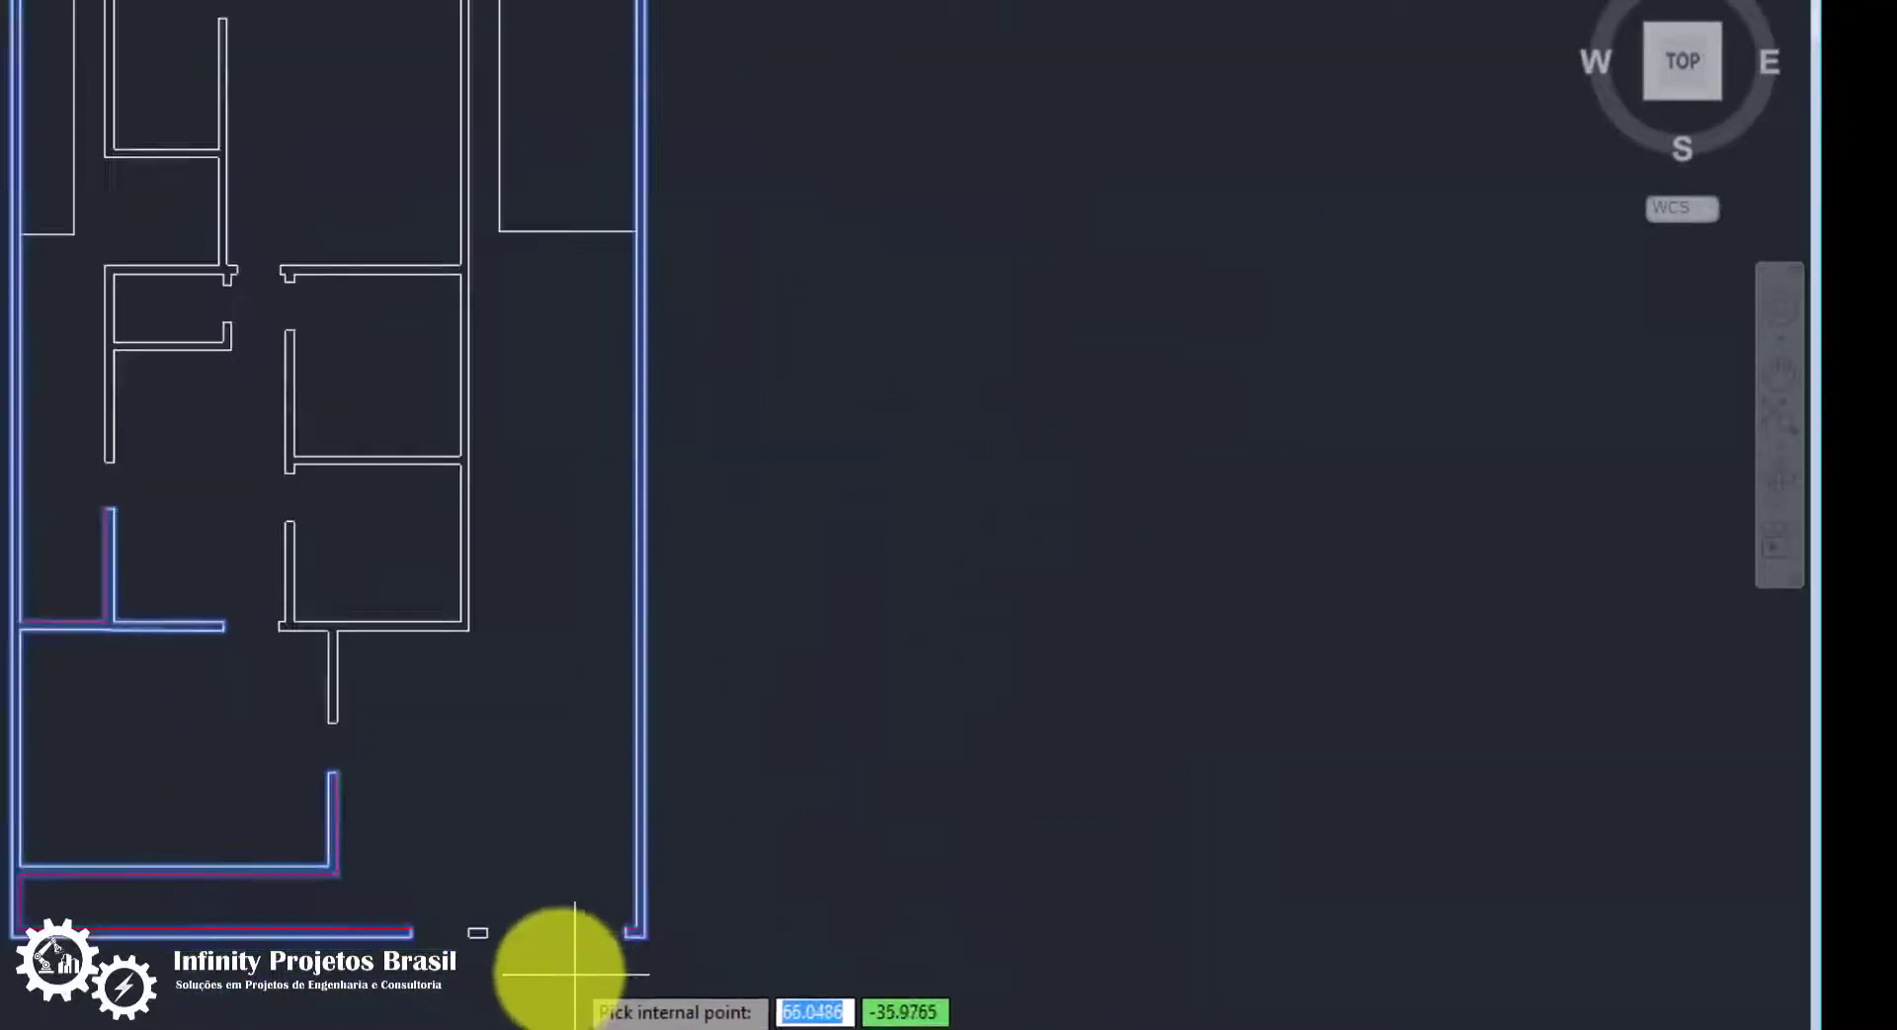
scroll(465, 929, up, 3)
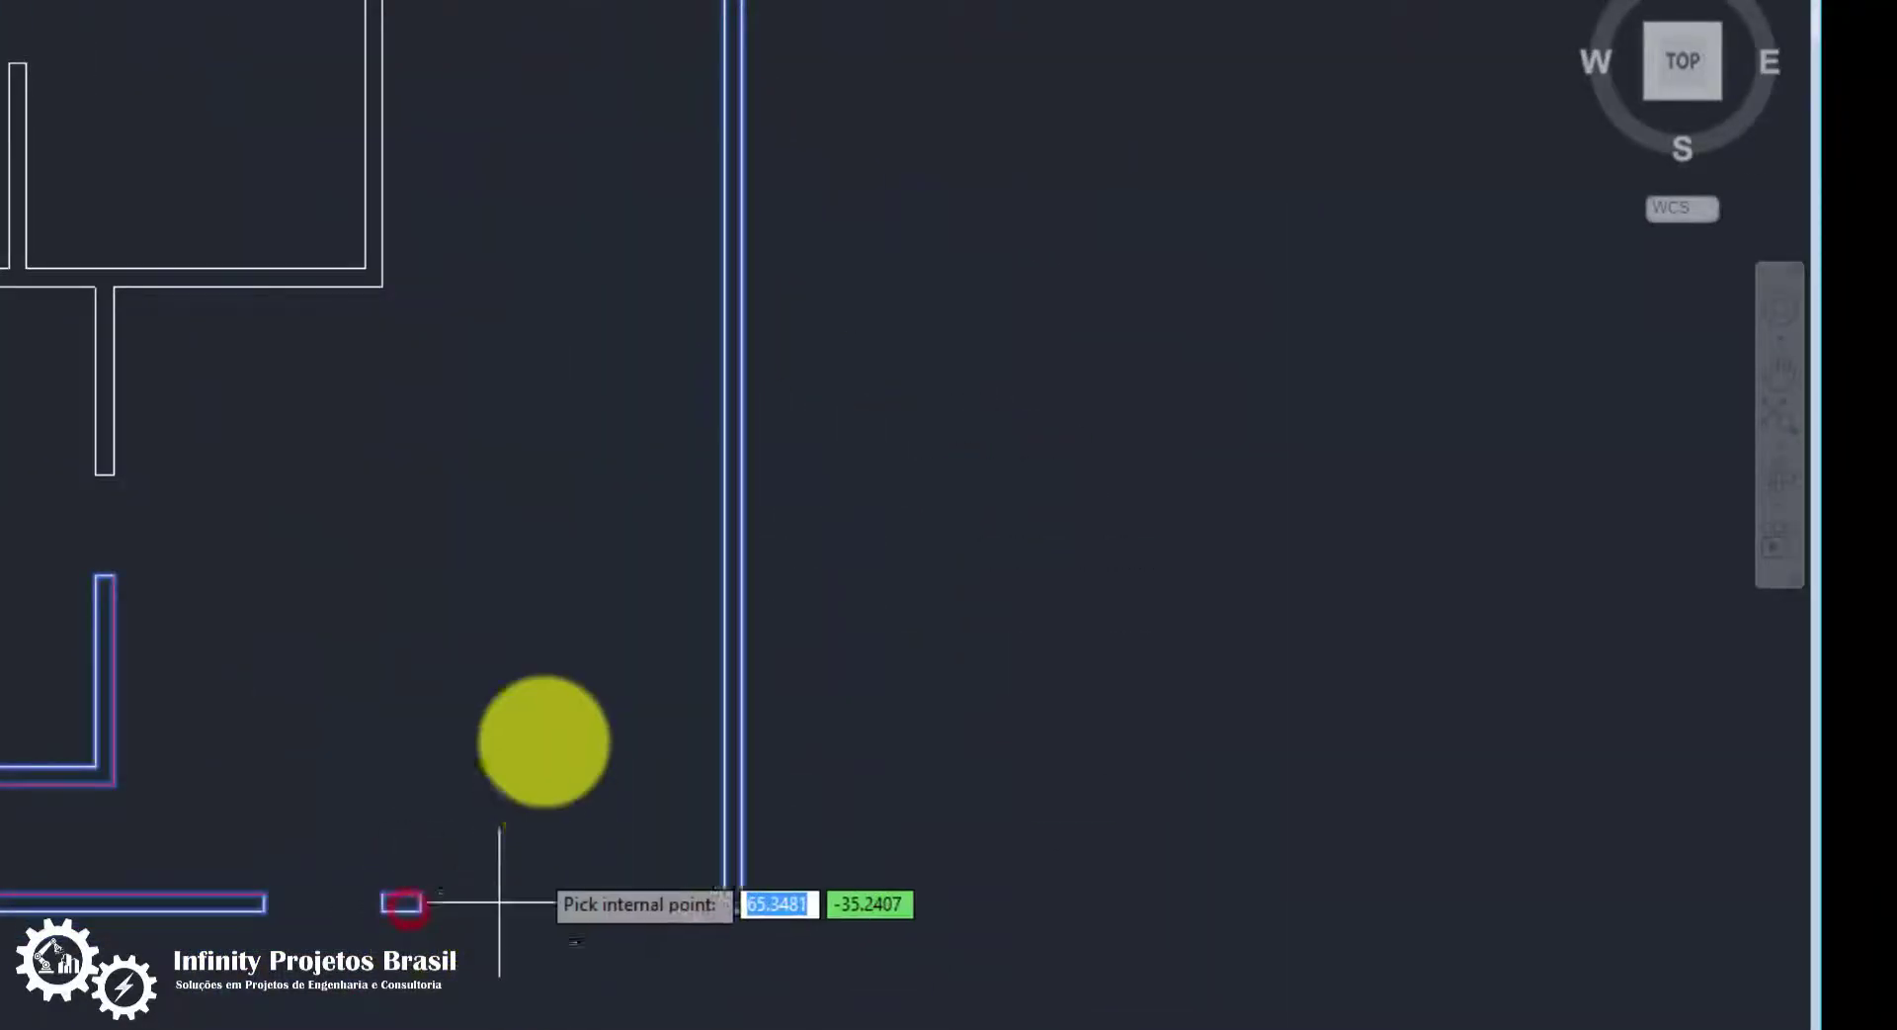
middle_drag(165, 280, 256, 674)
scroll(256, 674, down, 2)
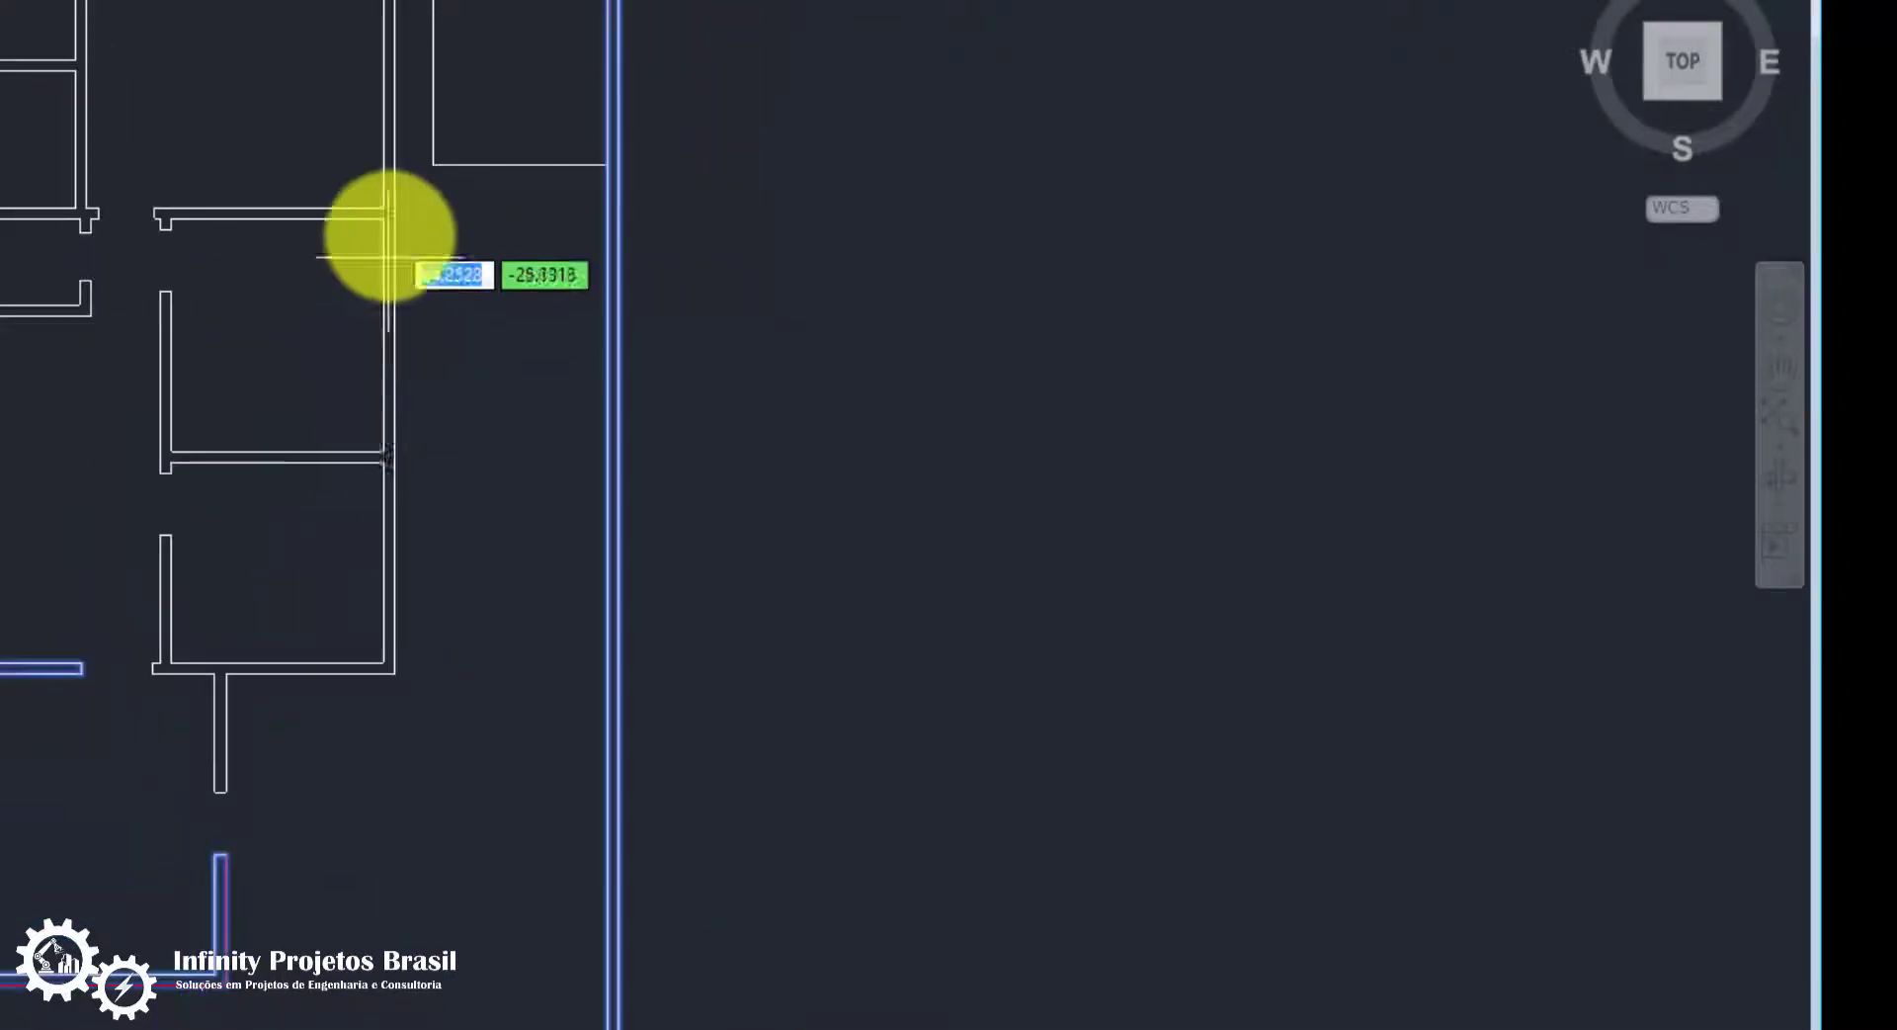
middle_drag(402, 66, 372, 348)
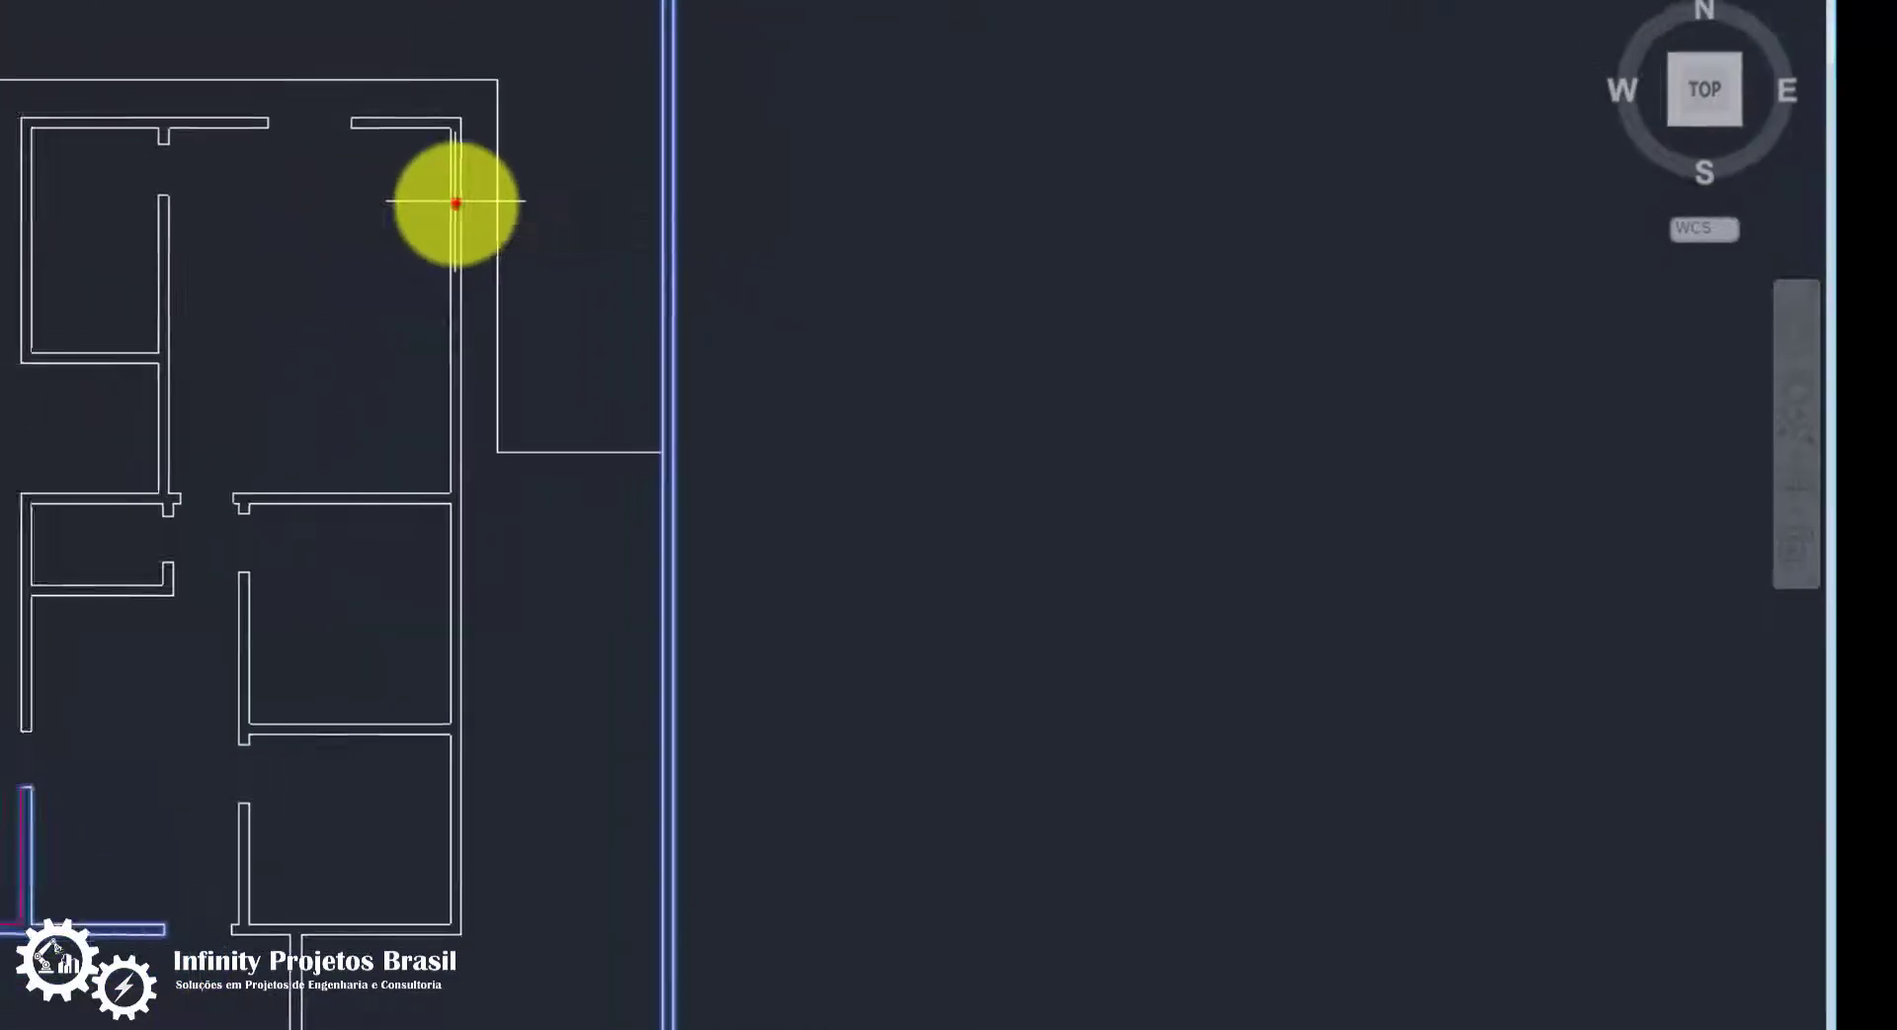
click(364, 183)
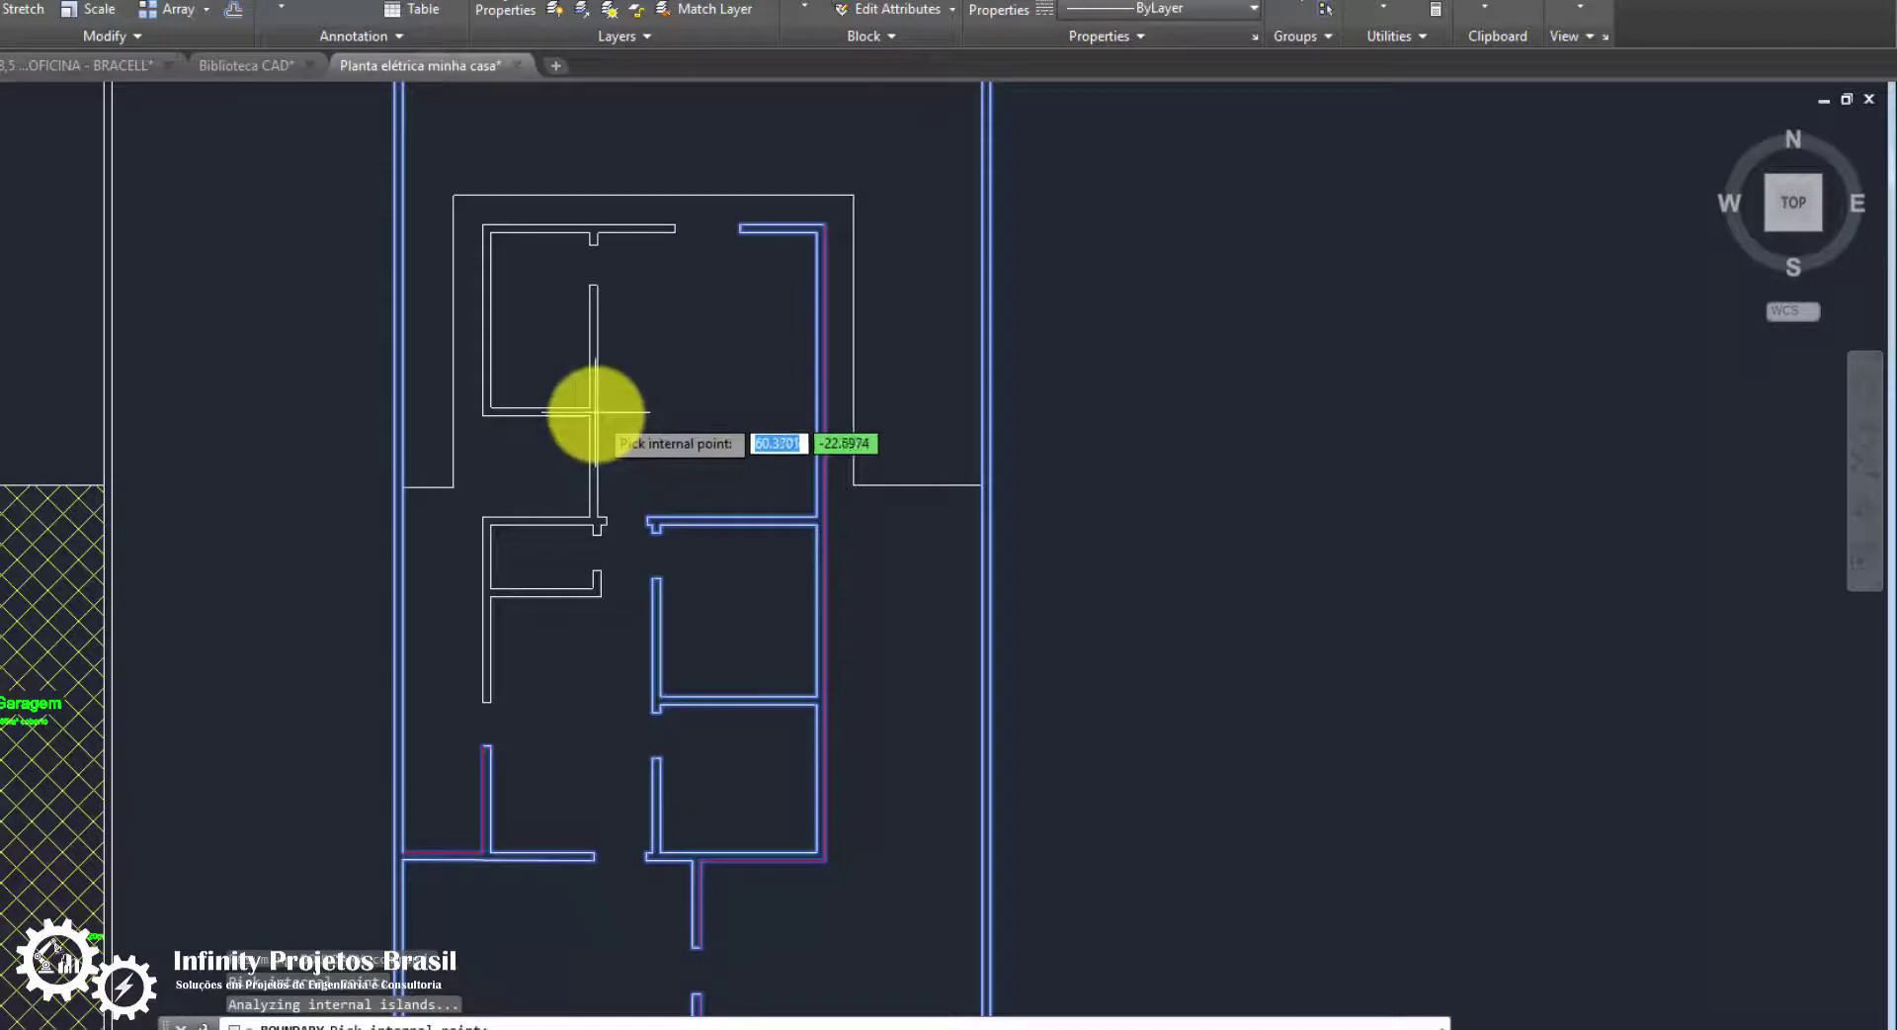
click(593, 411)
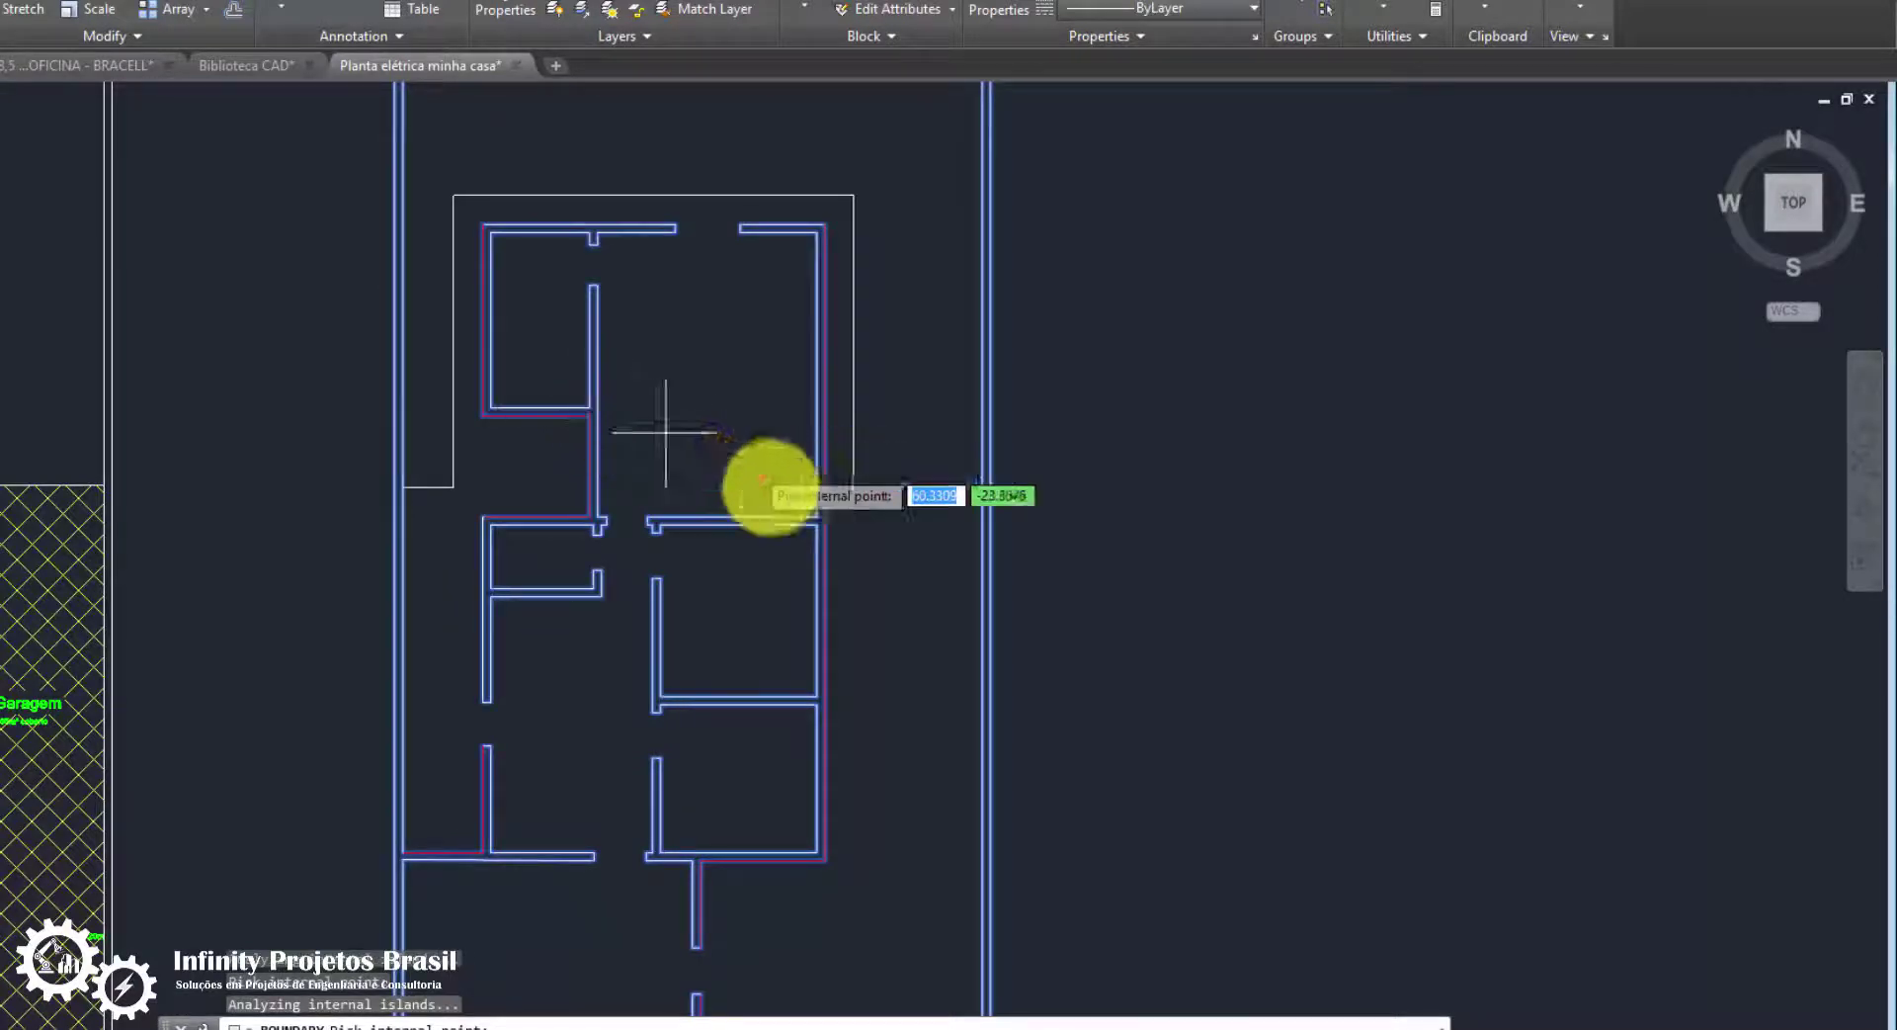
scroll(1073, 573, down, 2)
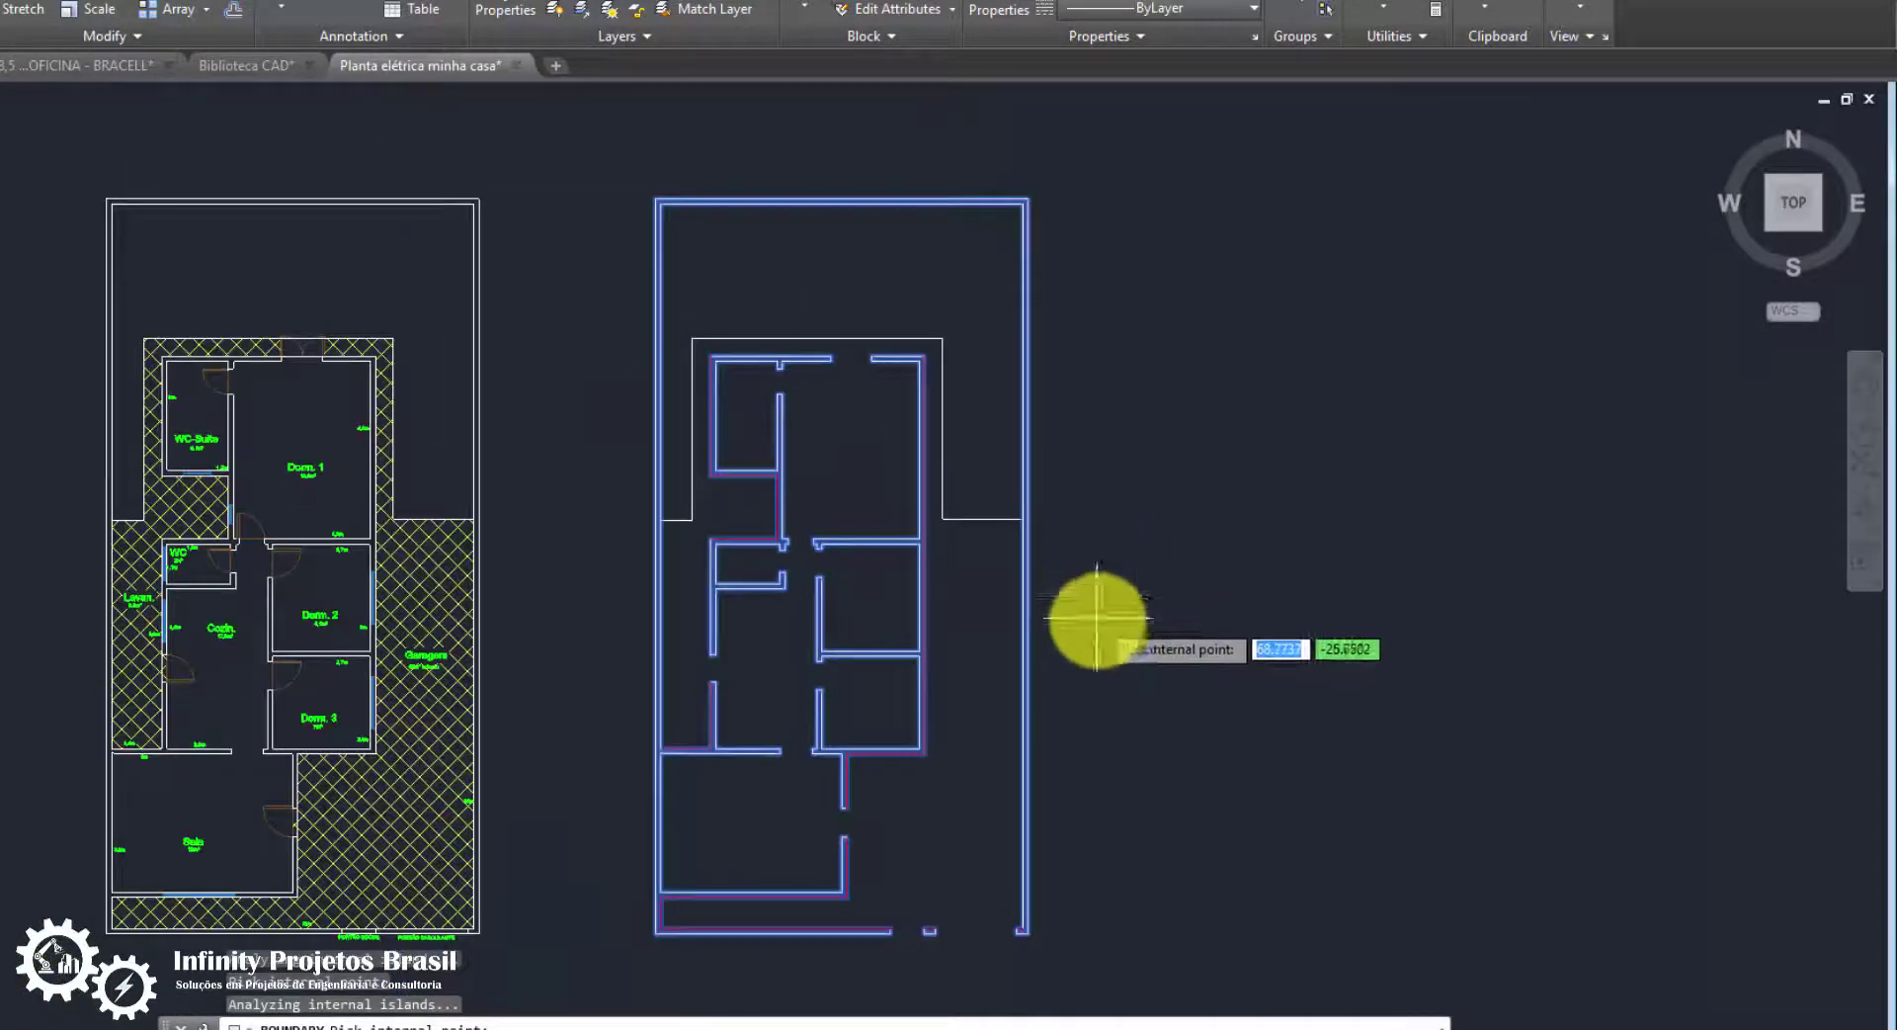
key(Return)
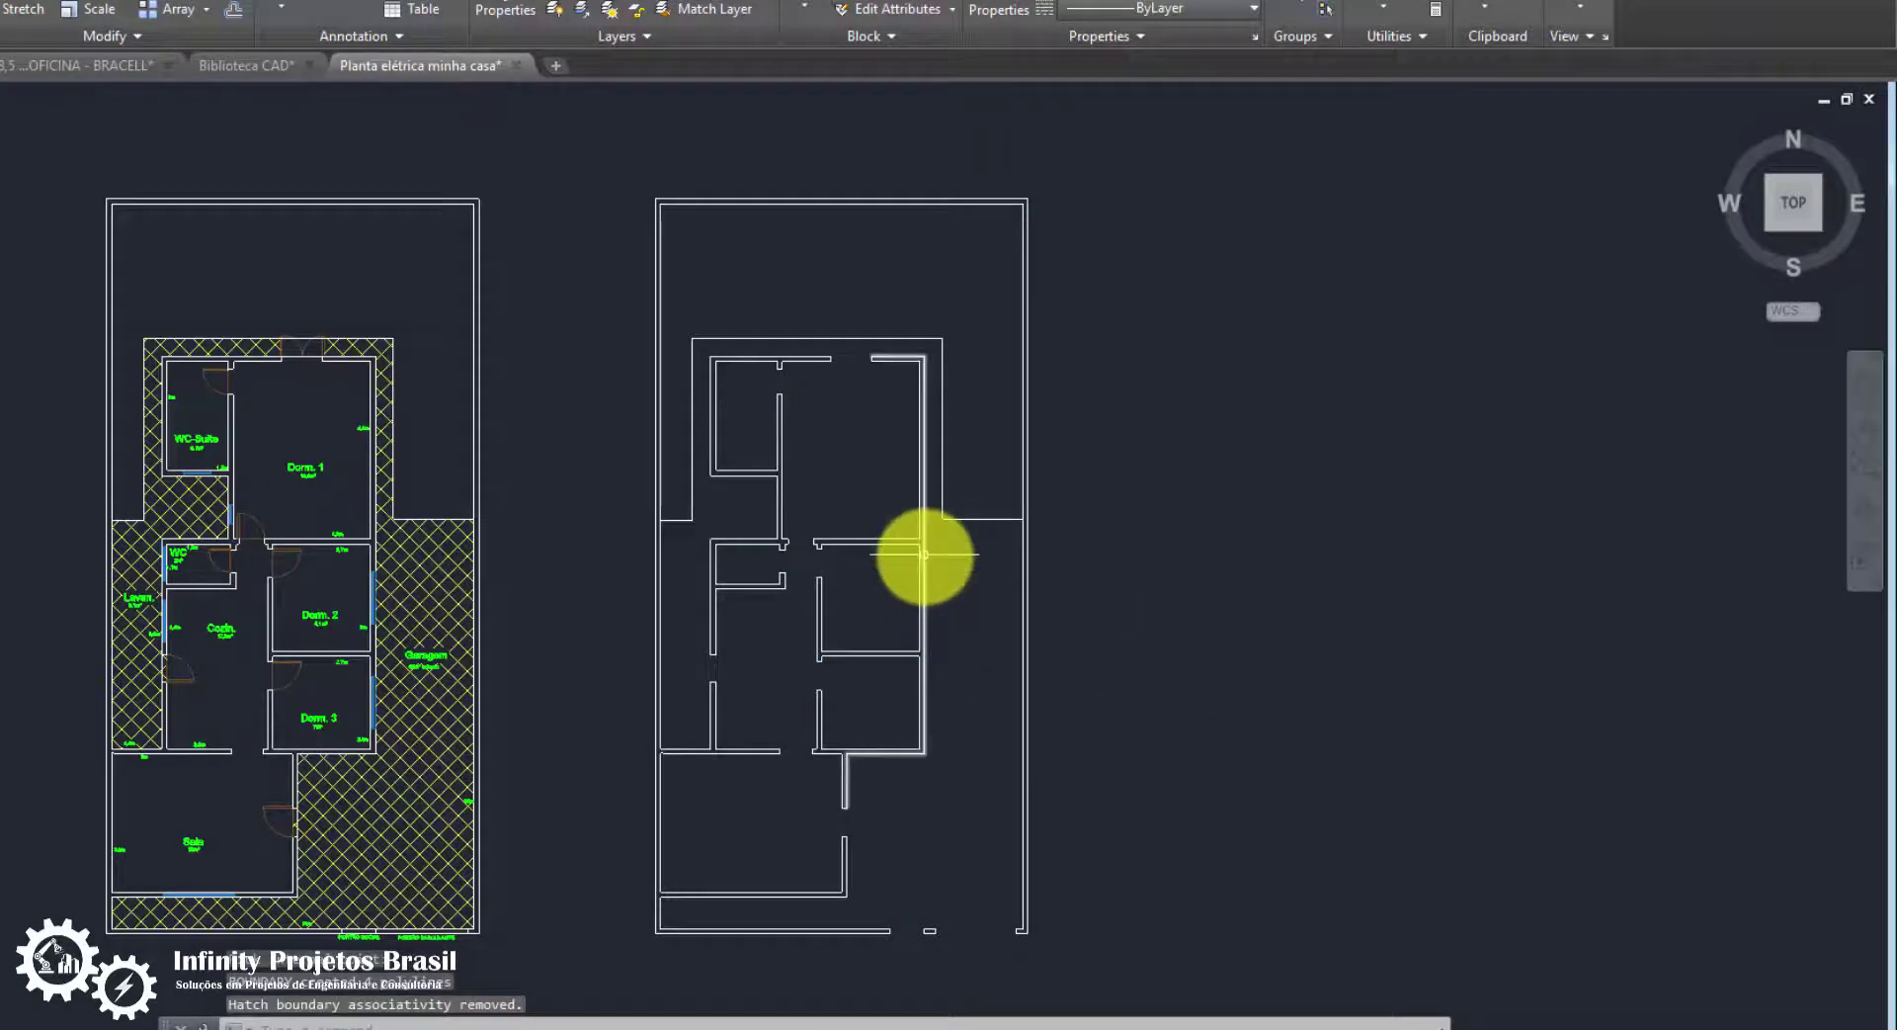
scroll(907, 541, up, 3)
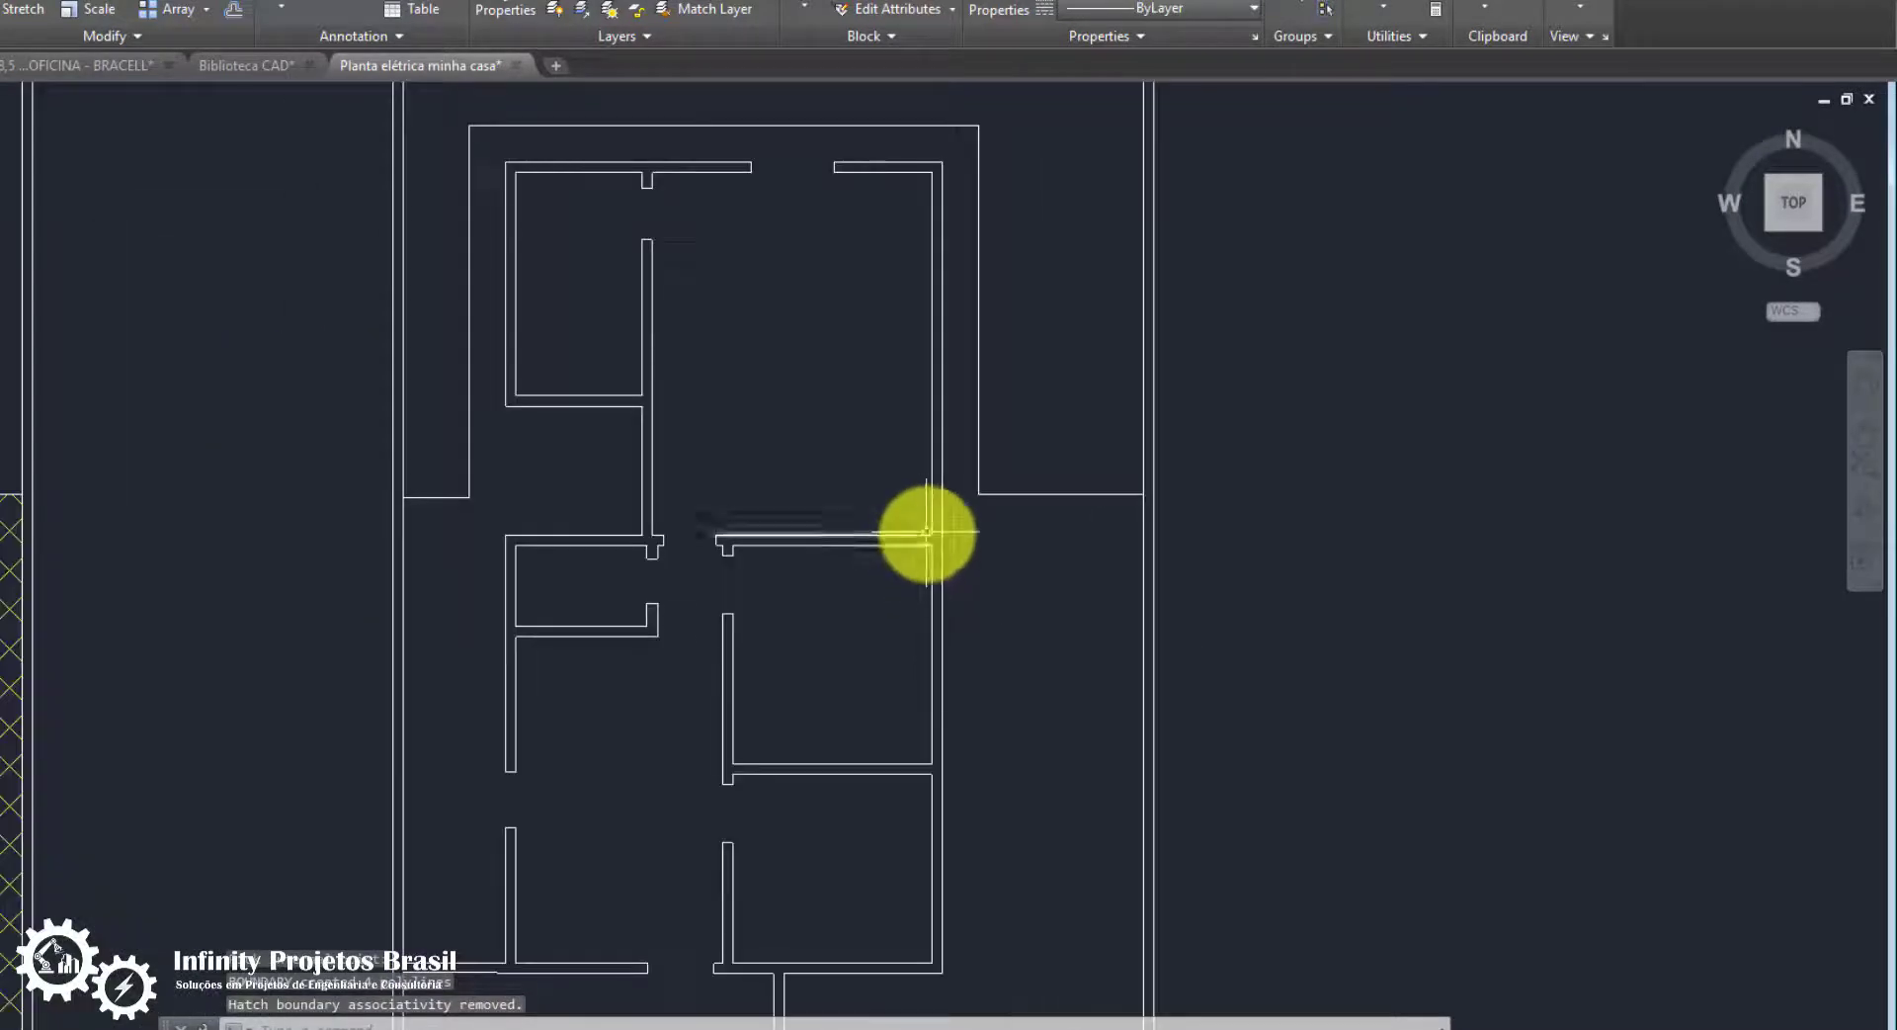
scroll(988, 563, down, 2)
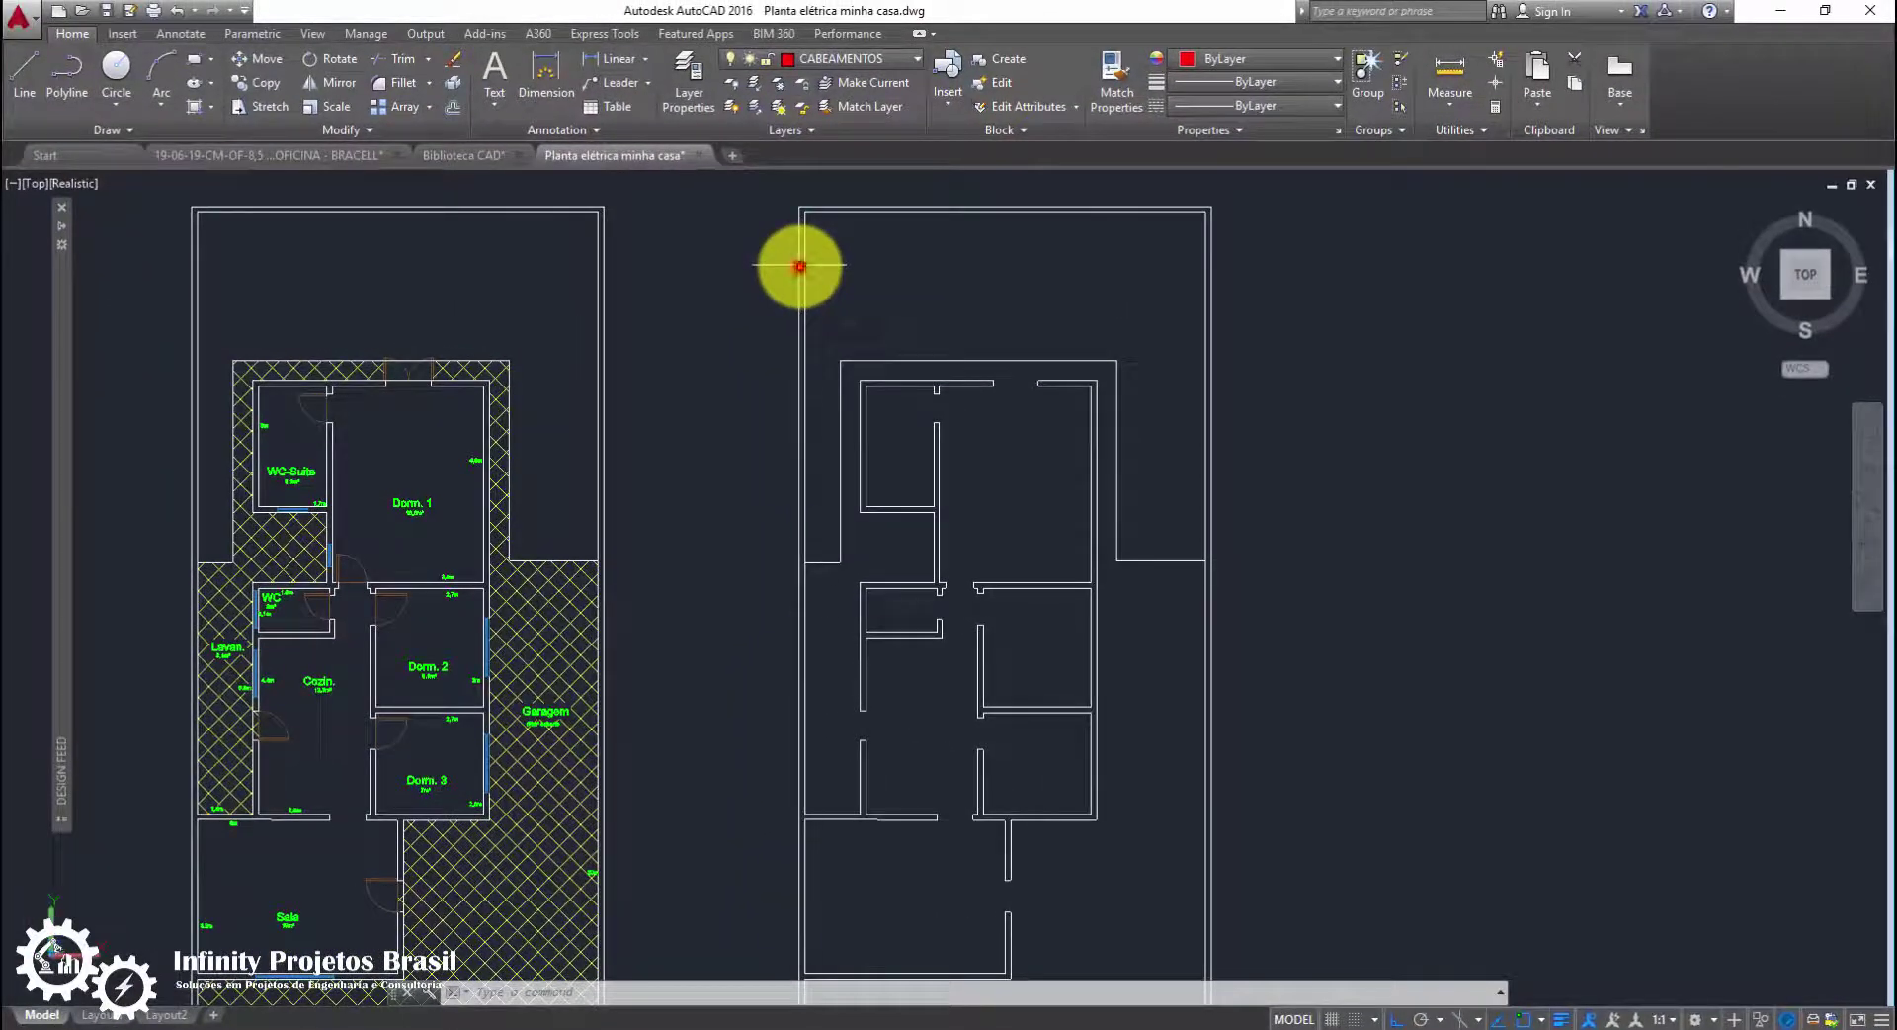
Erase the stray vertical, top and mid-plan white wall segments on the right-hand plan
click(800, 265)
text(e)
key(Return)
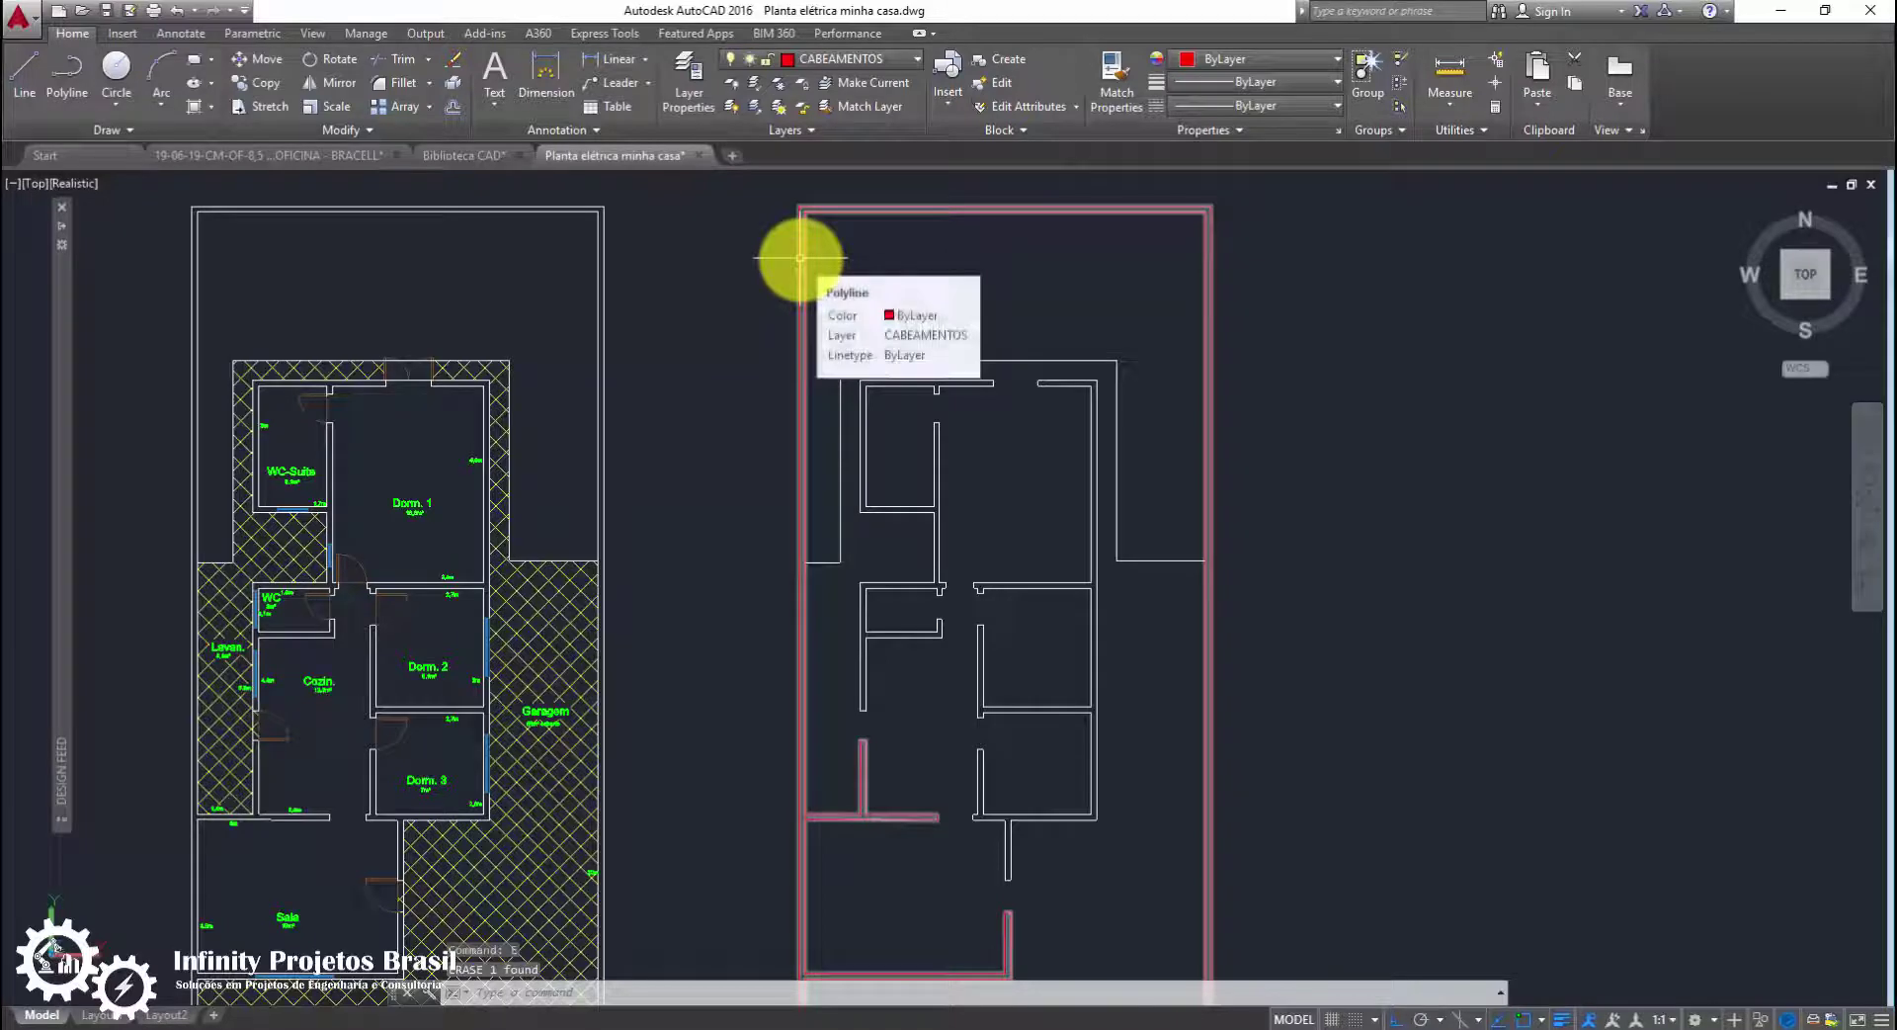
click(801, 258)
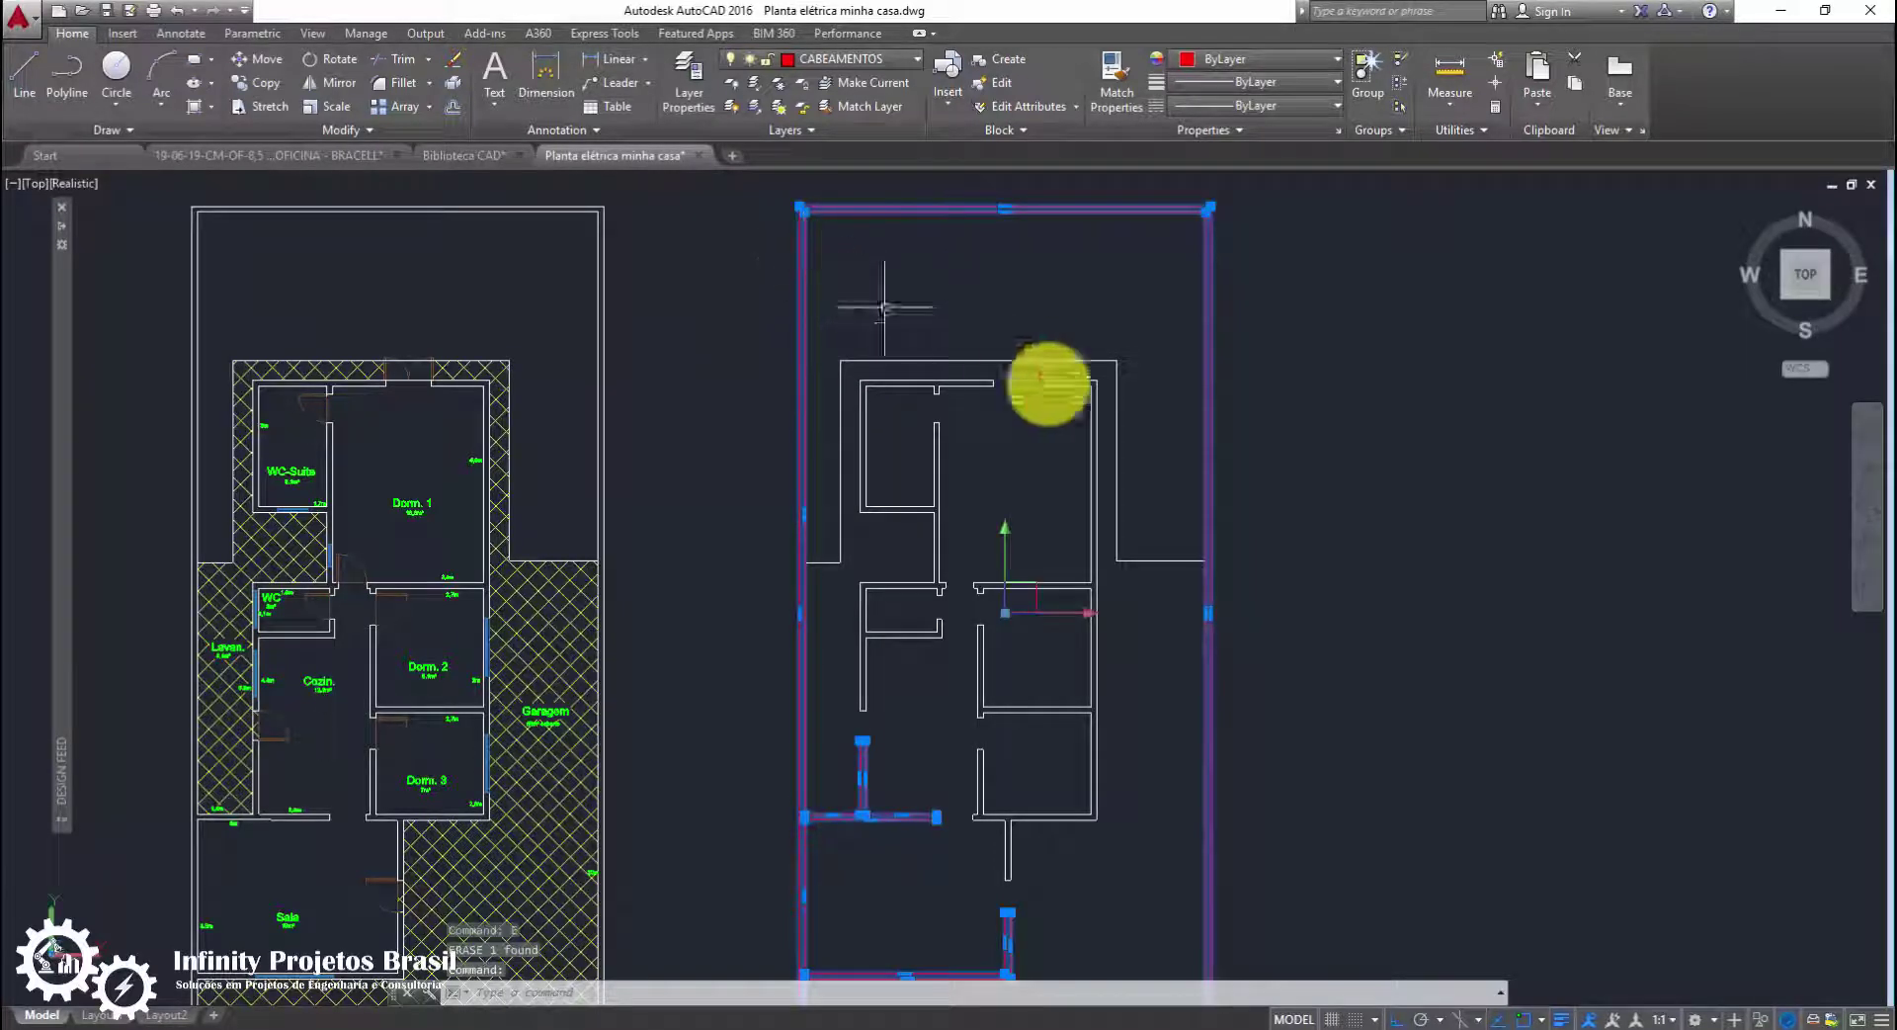
key(Escape)
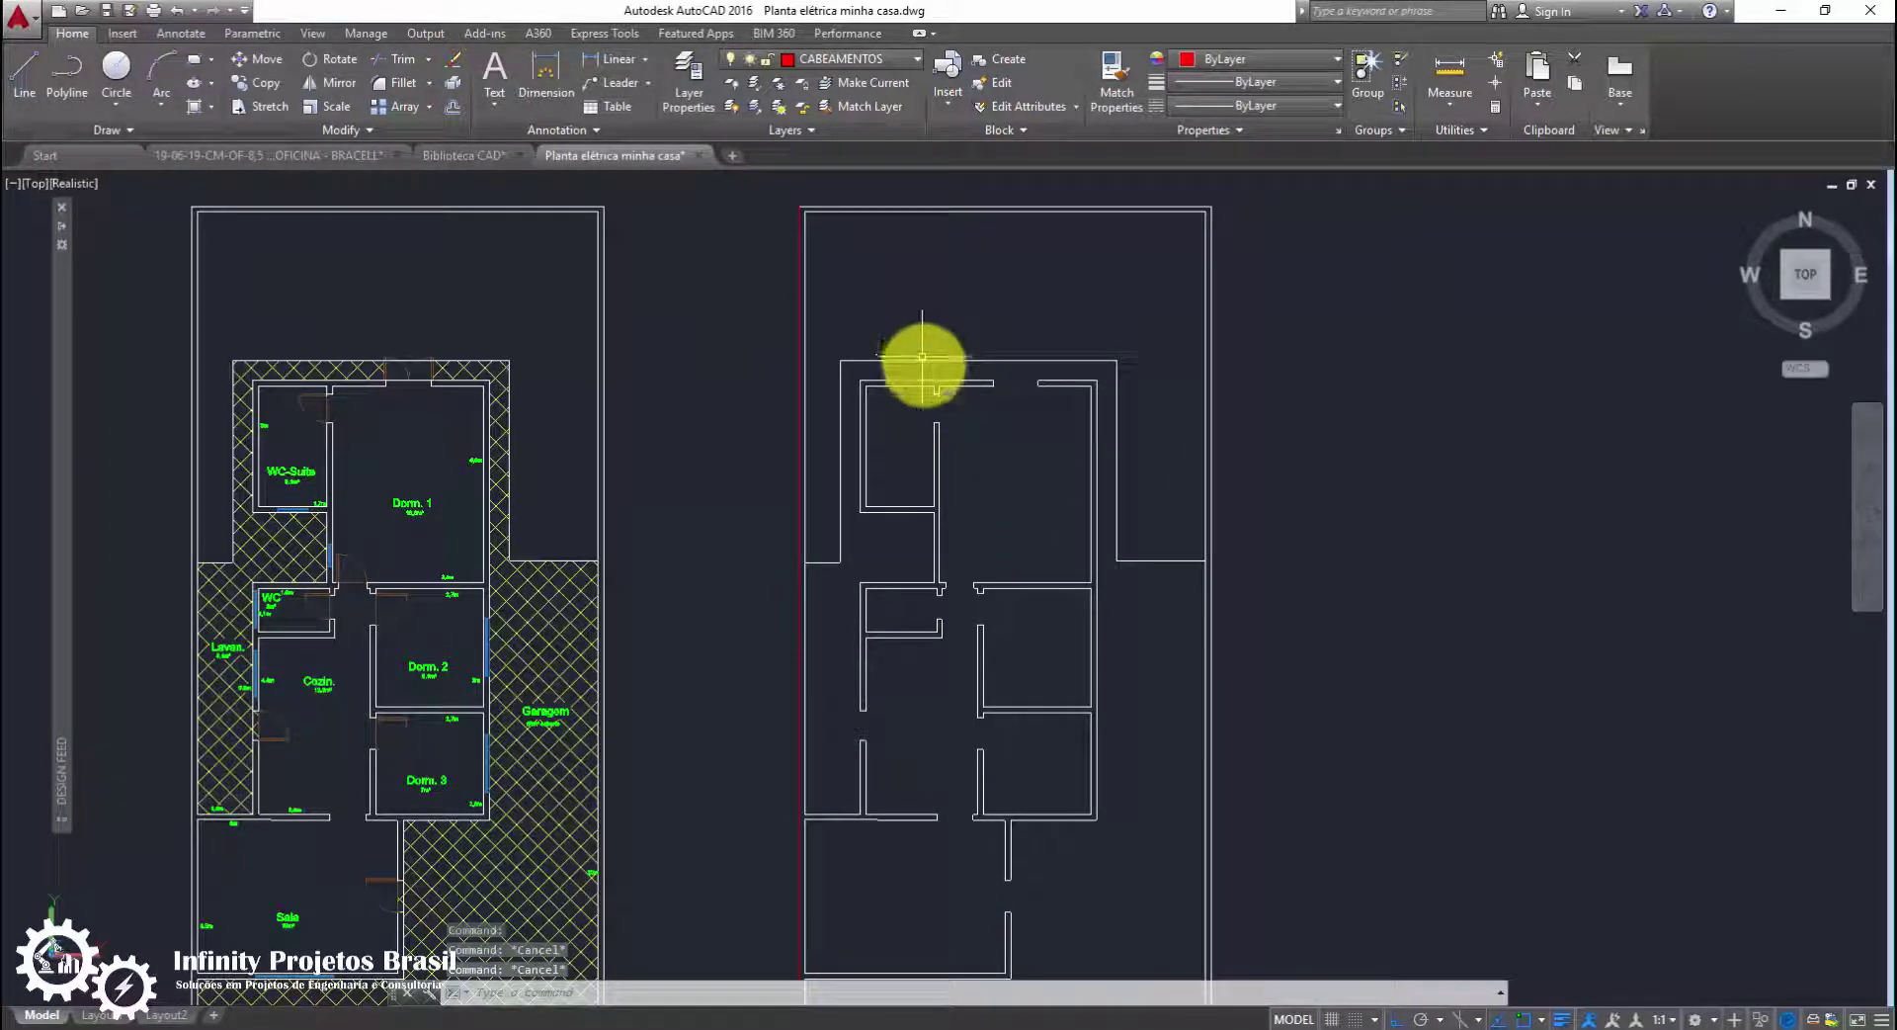
key(Delete)
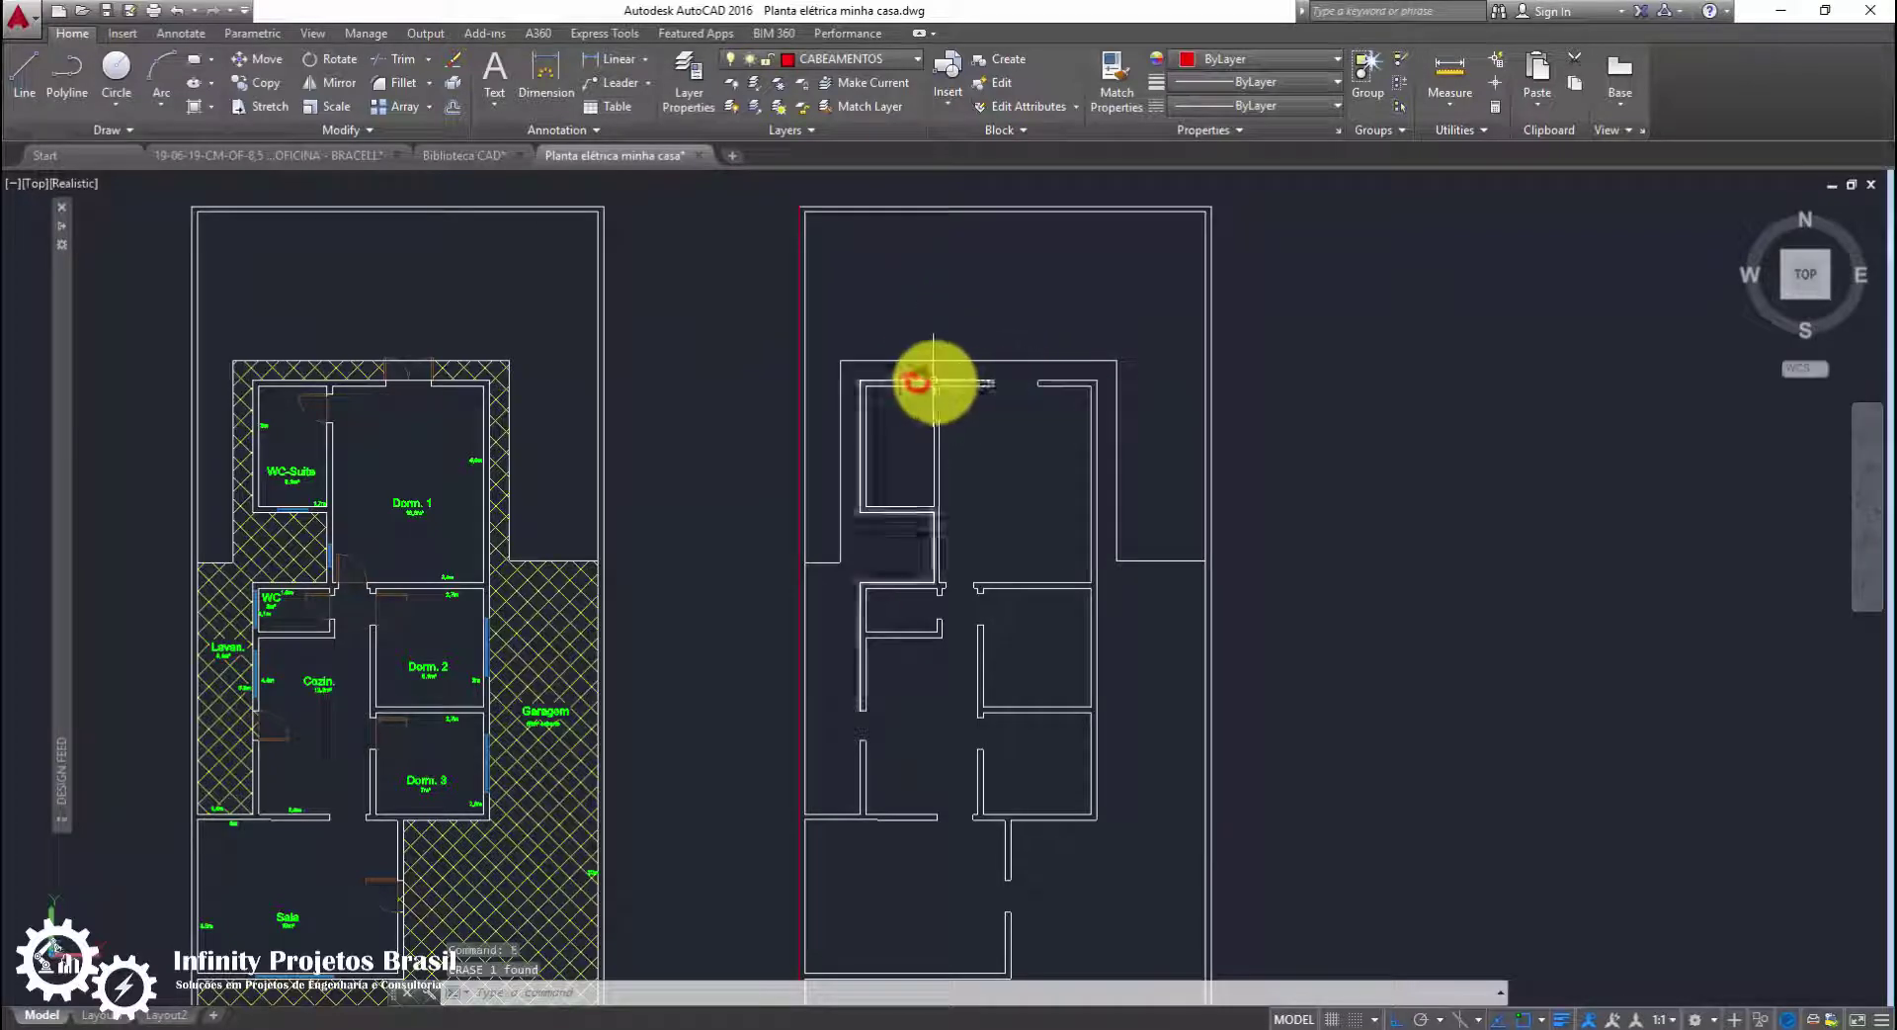
click(1023, 589)
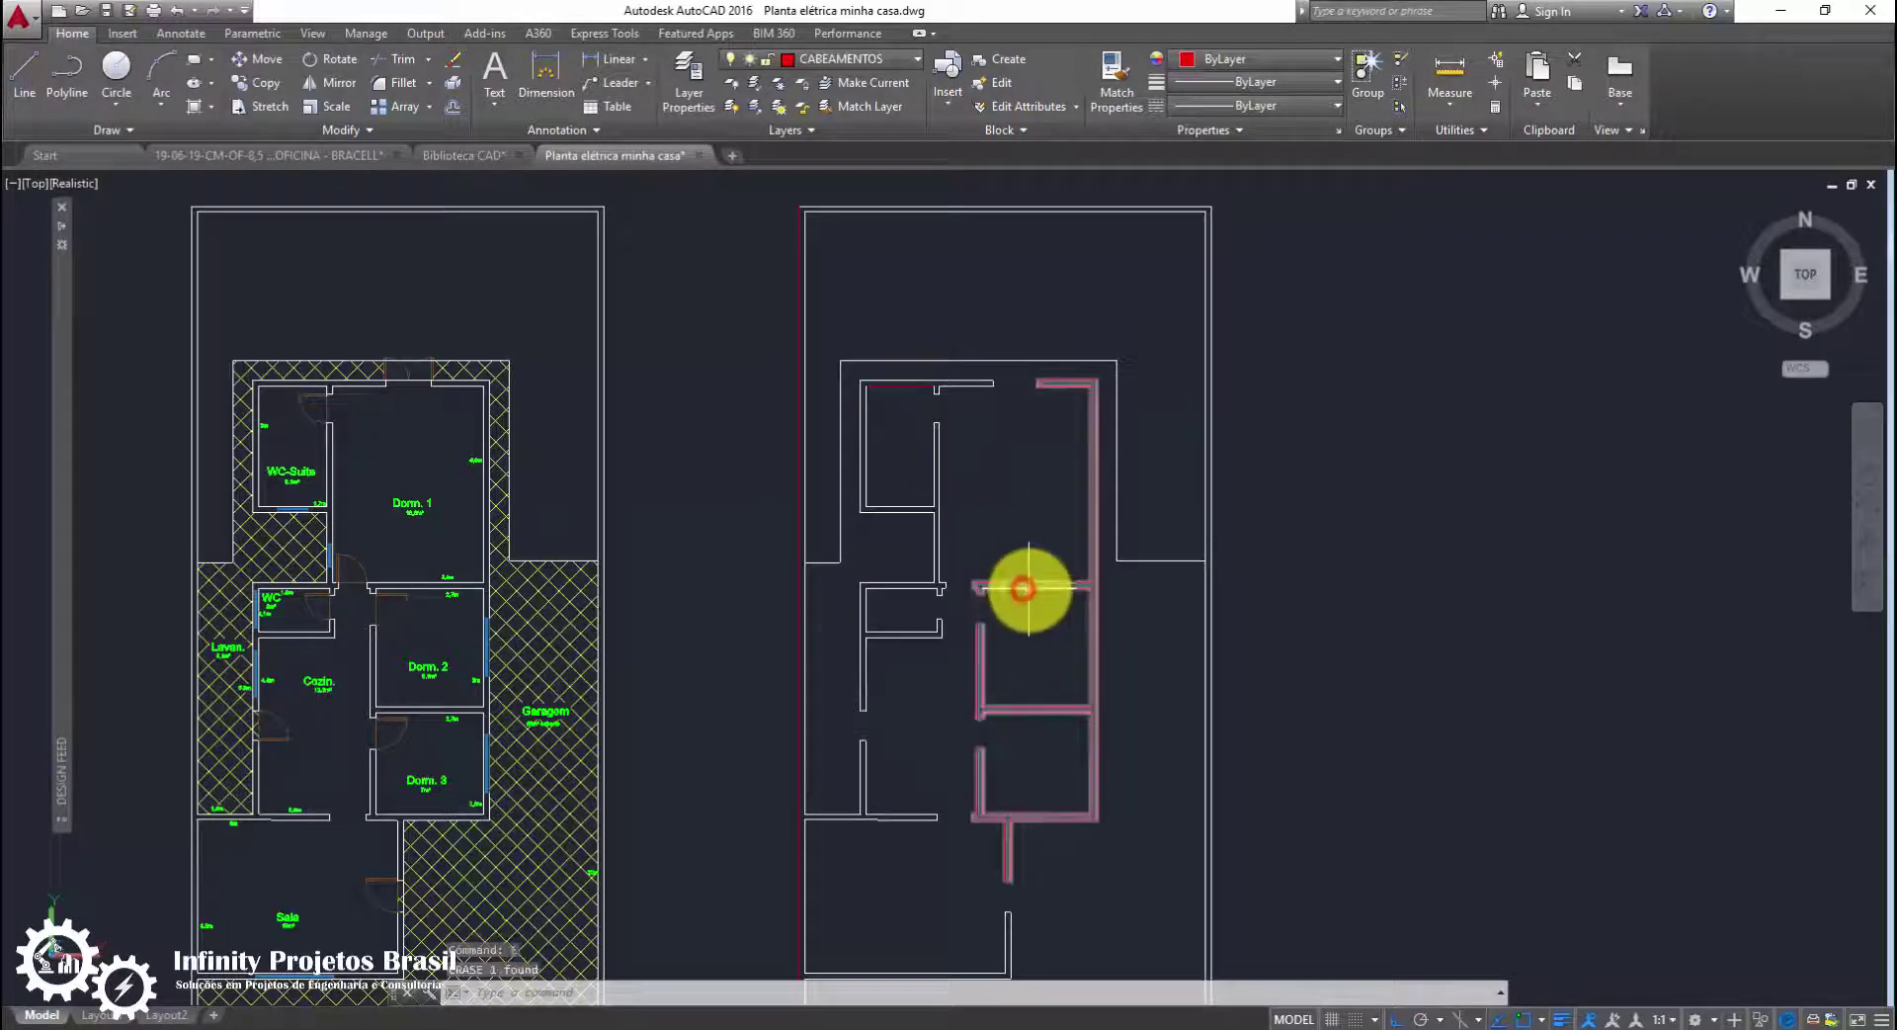
text(e)
key(Return)
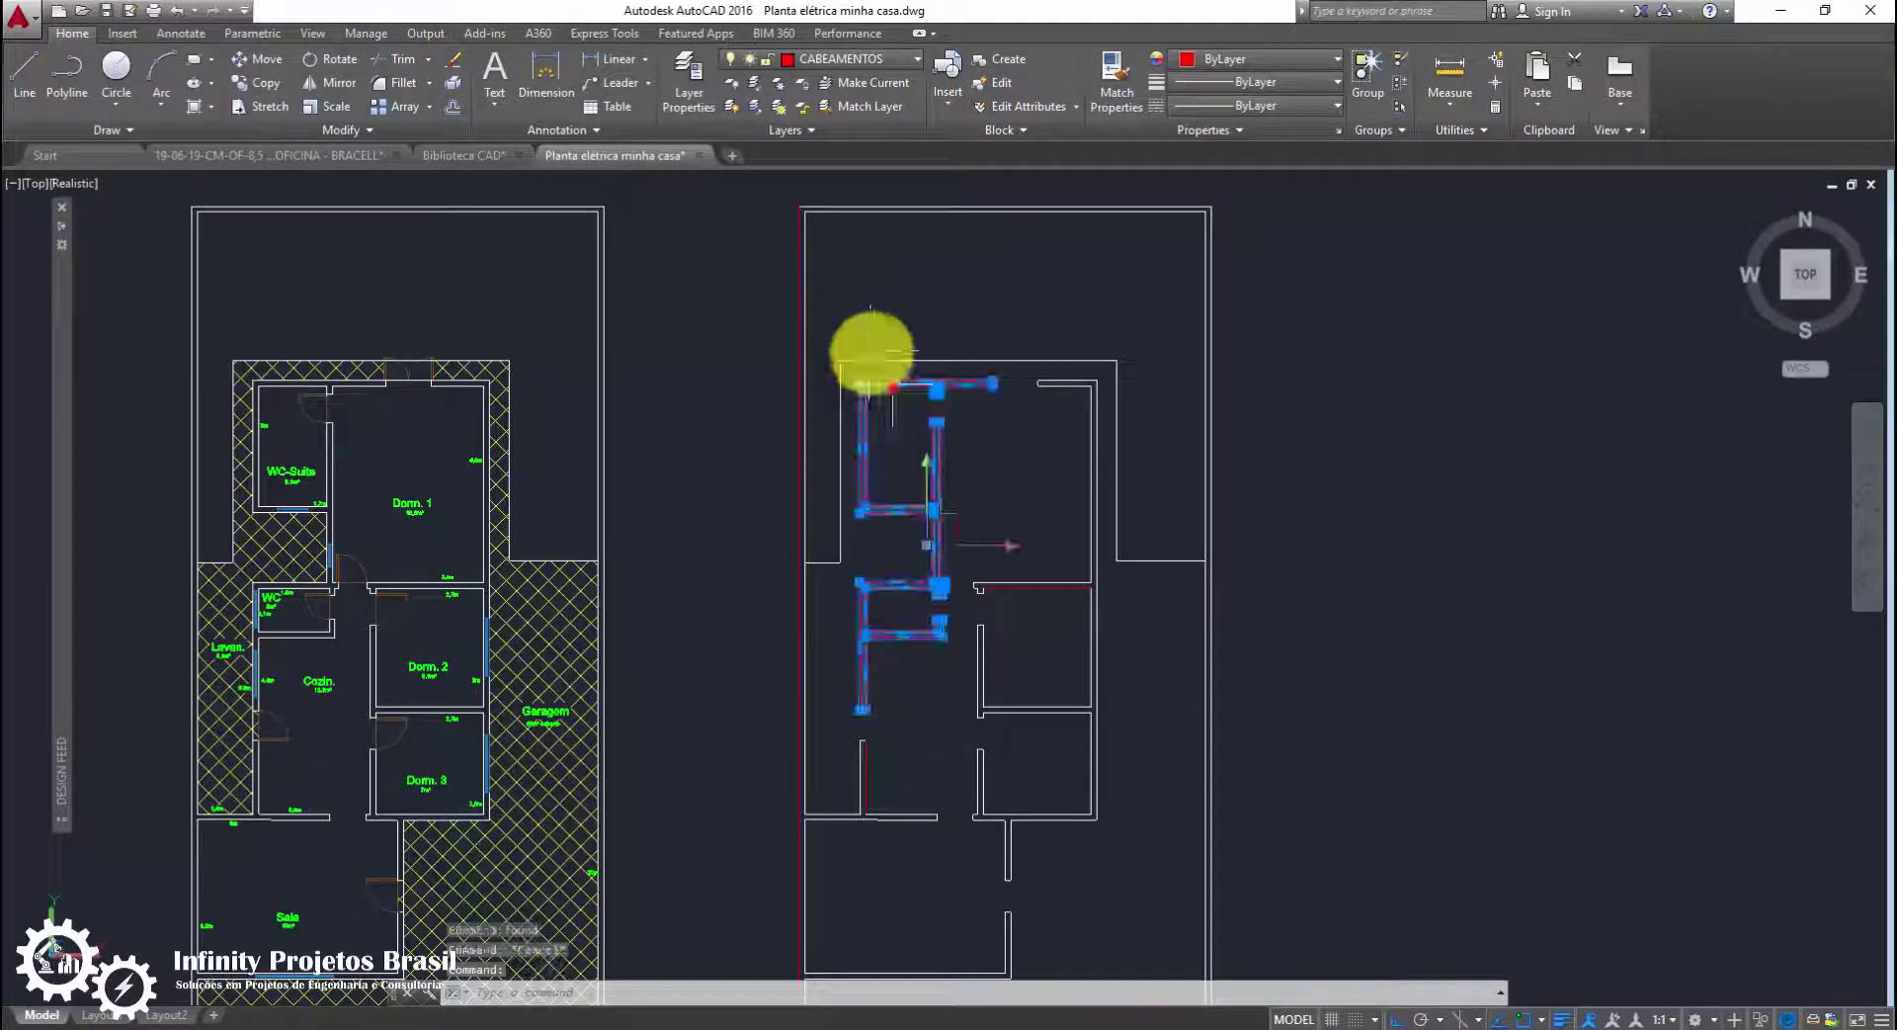
Select the four new red wall boundary polylines of the right-hand plan
drag(892, 394, 1088, 584)
scroll(1141, 869, up, 2)
key(Escape)
scroll(1146, 855, up, 3)
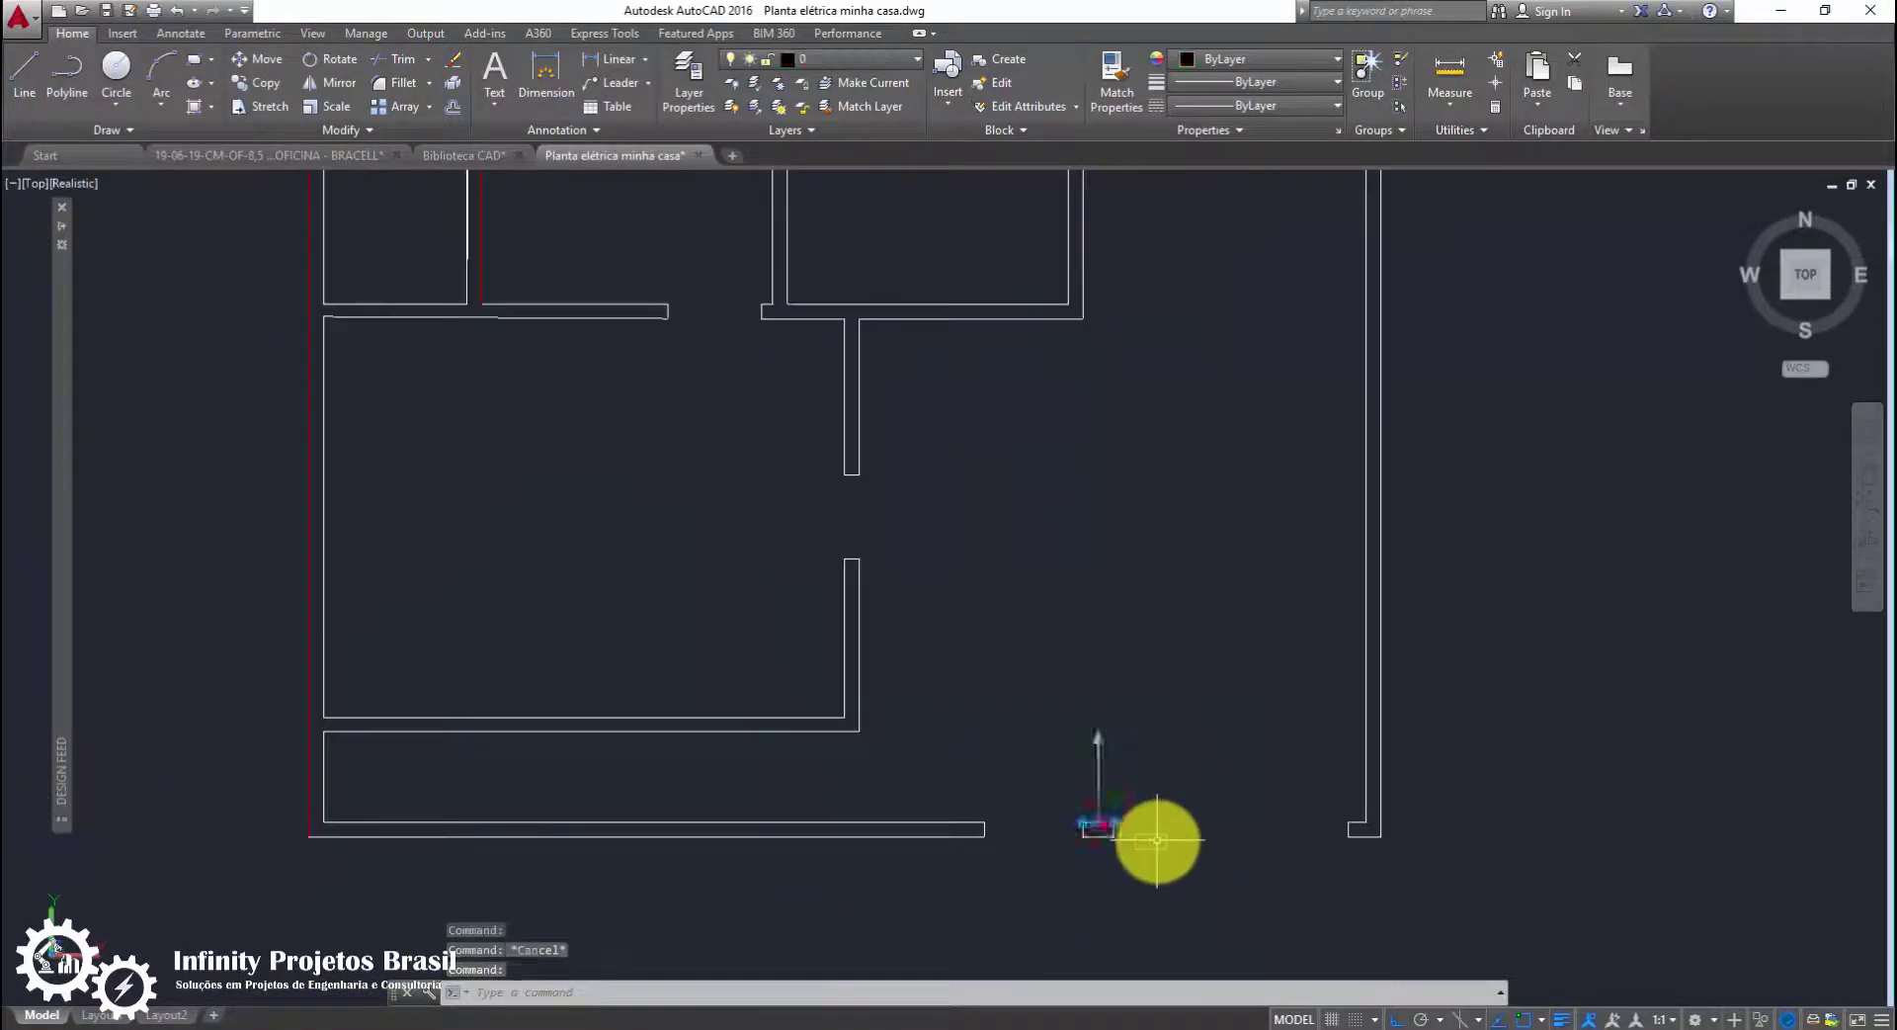
scroll(1117, 810, down, 2)
scroll(745, 533, down, 2)
click(999, 475)
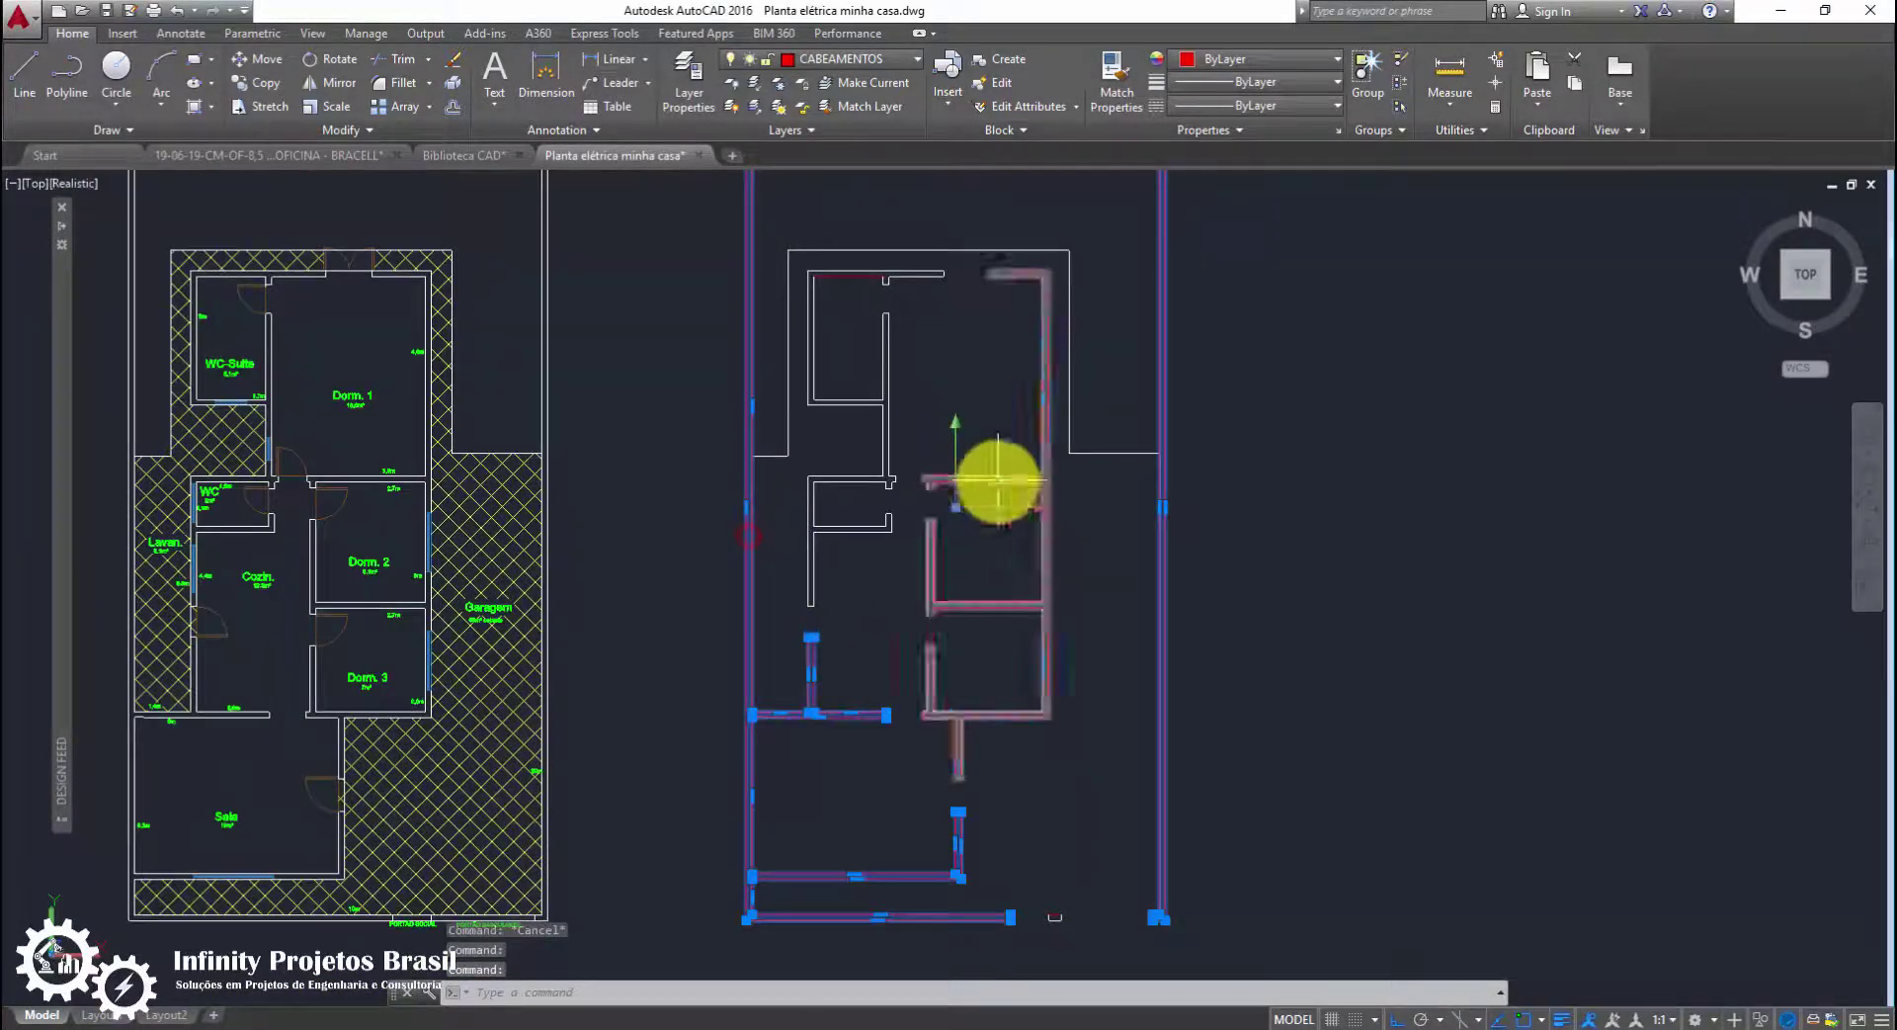
scroll(1045, 459, up, 3)
scroll(876, 382, down, 2)
scroll(1275, 797, down, 2)
scroll(1054, 843, up, 3)
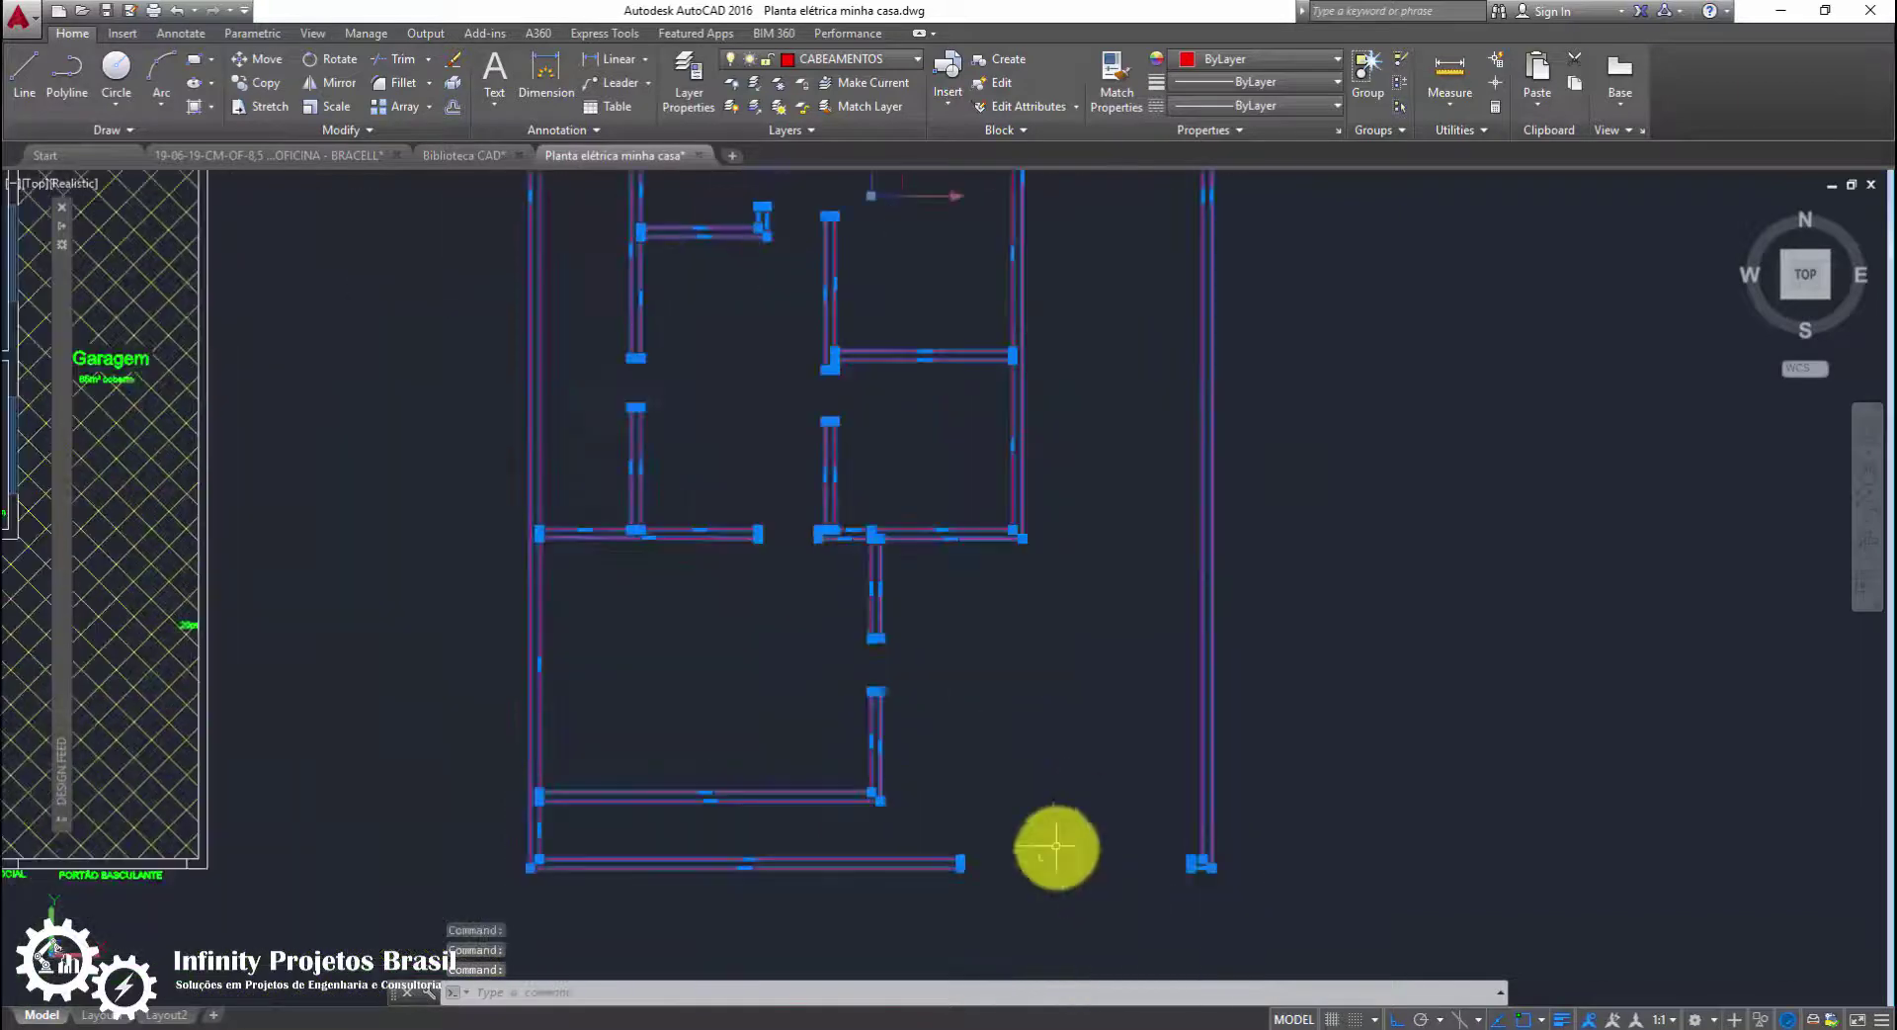
scroll(1027, 817, down, 1)
Move the red boundary polylines right of the white copy and frame all three plans
scroll(1026, 816, down, 2)
text(m)
key(Return)
click(1087, 703)
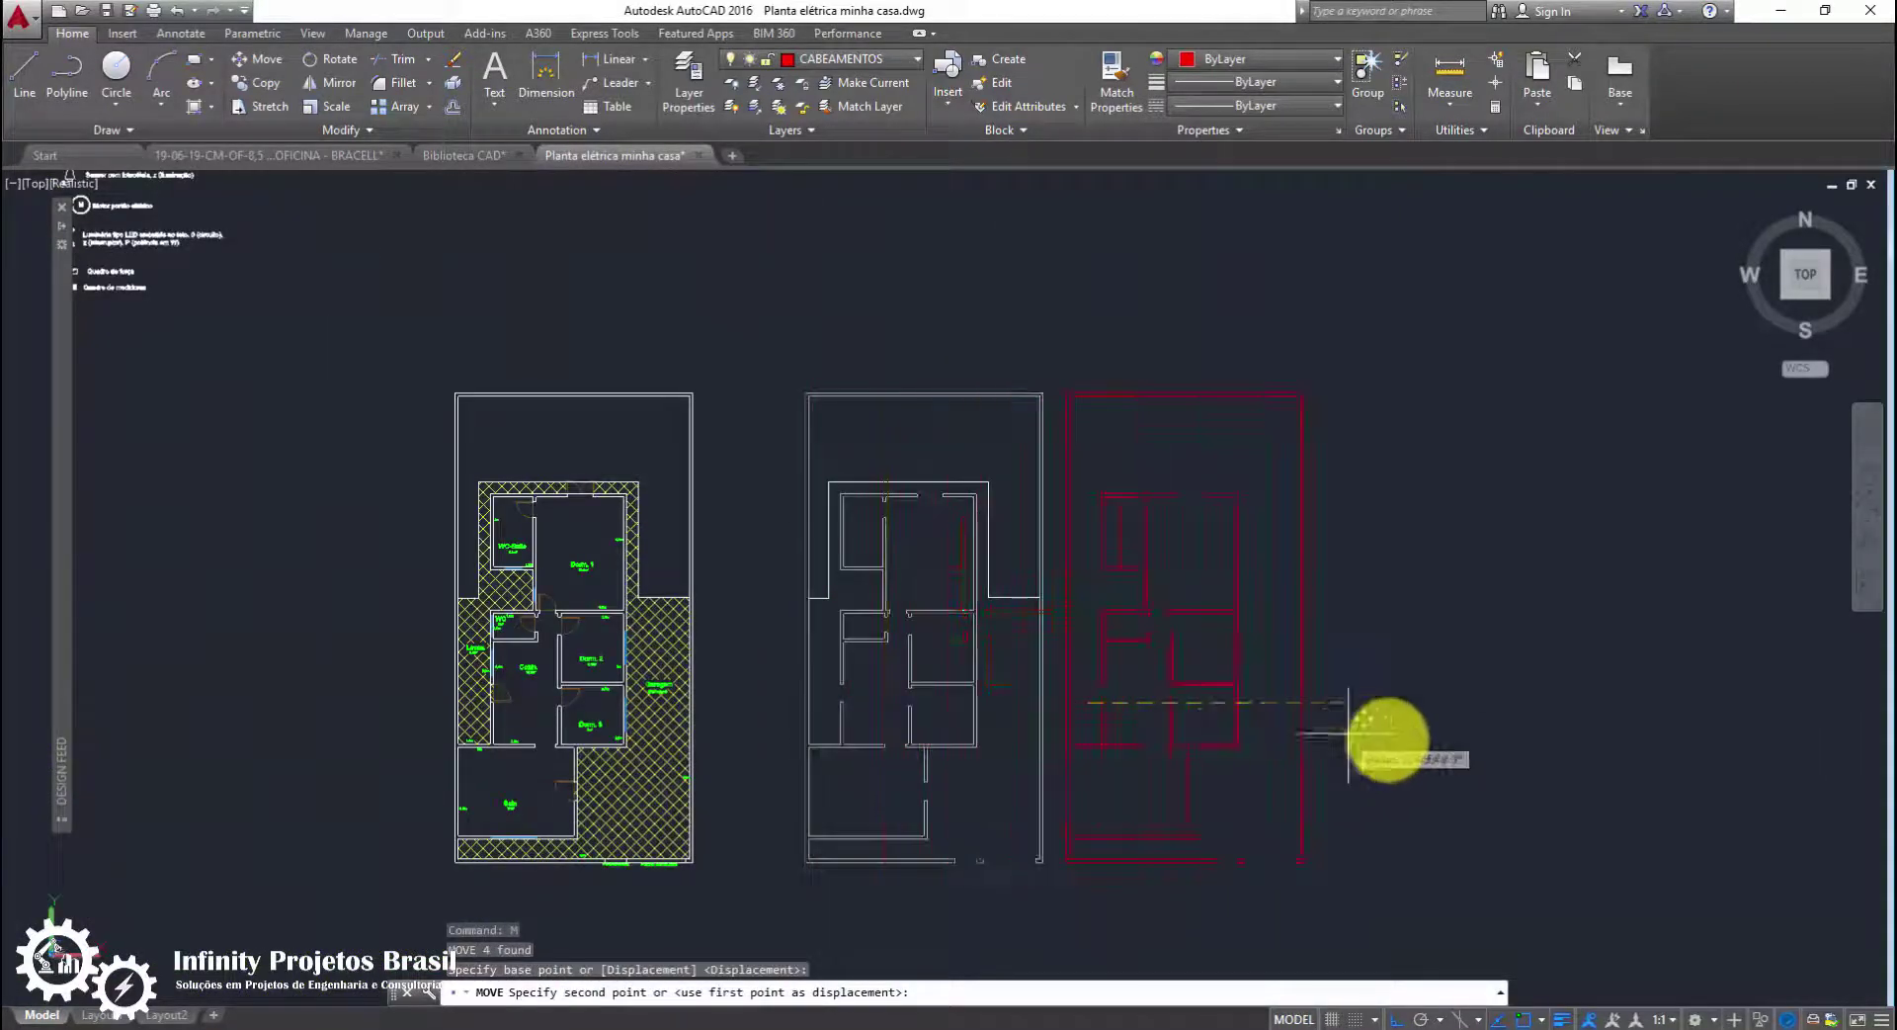
click(1485, 745)
key(Escape)
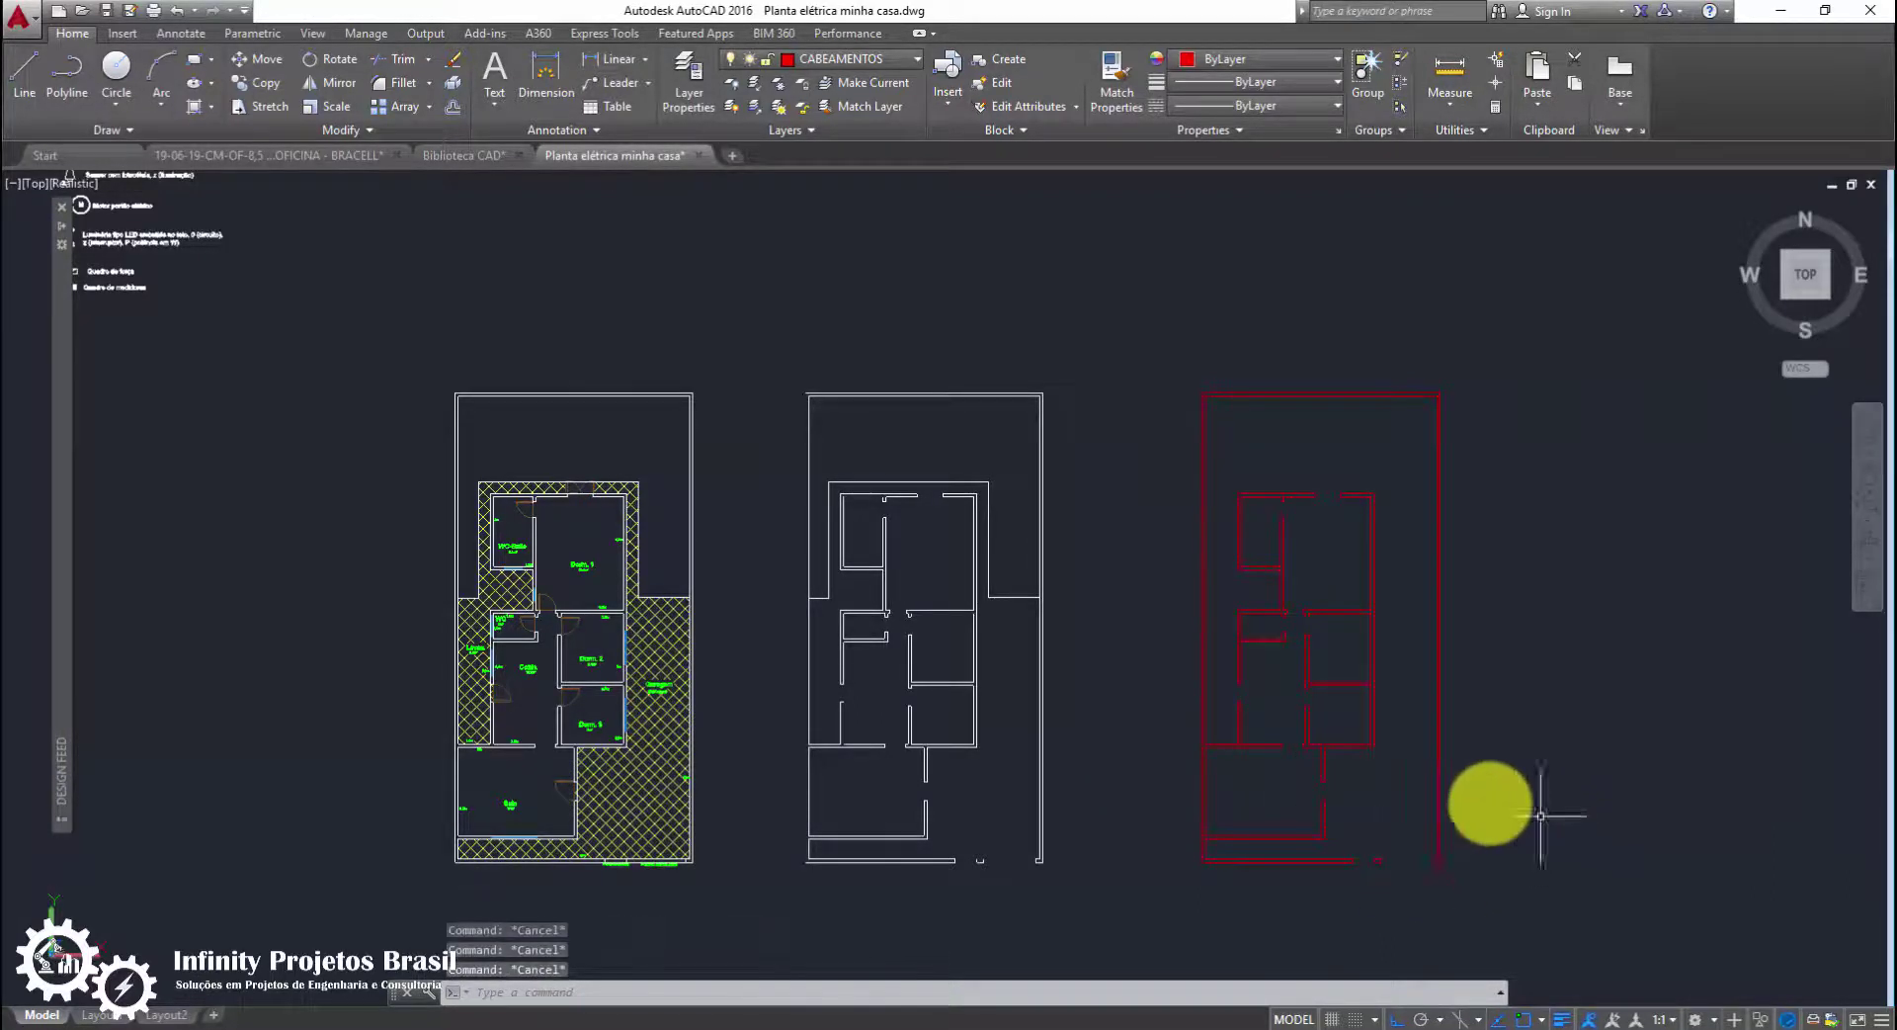
middle_drag(1385, 858, 1214, 827)
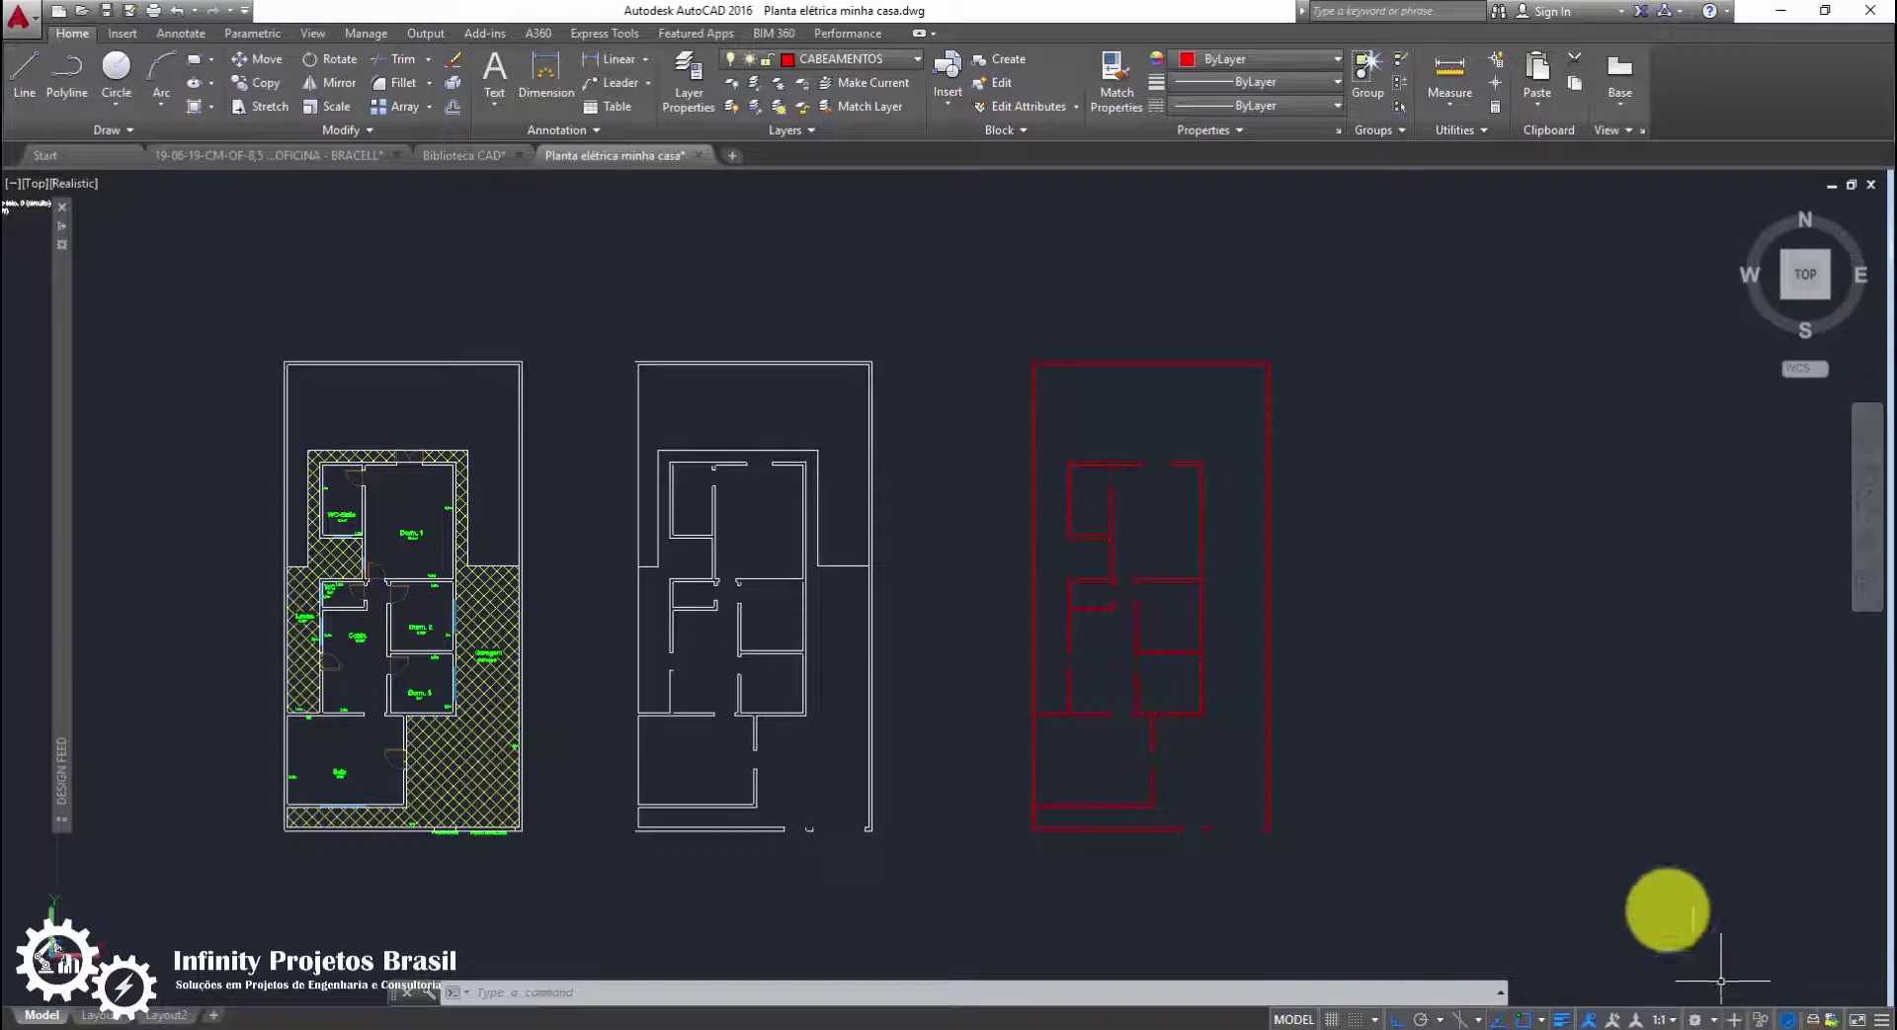
middle_drag(1586, 884, 1404, 825)
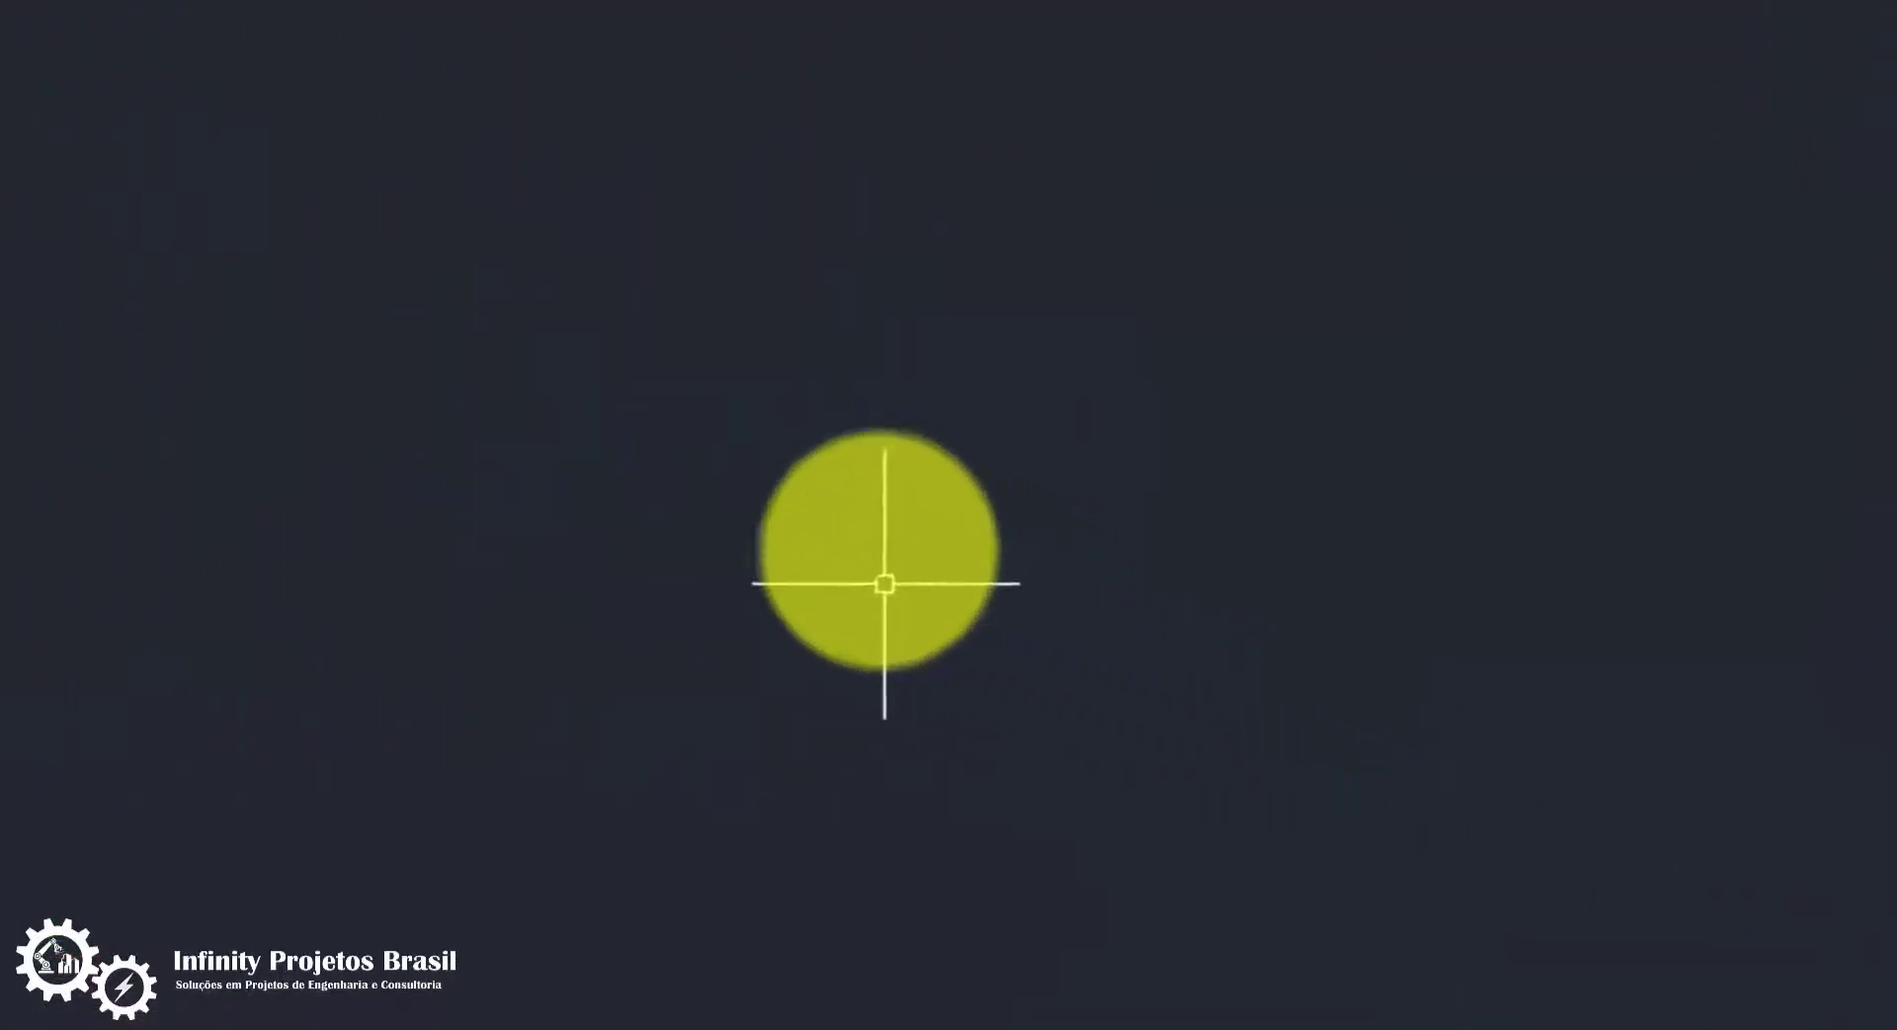
Trace a six-corner L-shaped wall polyline to the right of the red plan
text(PO)
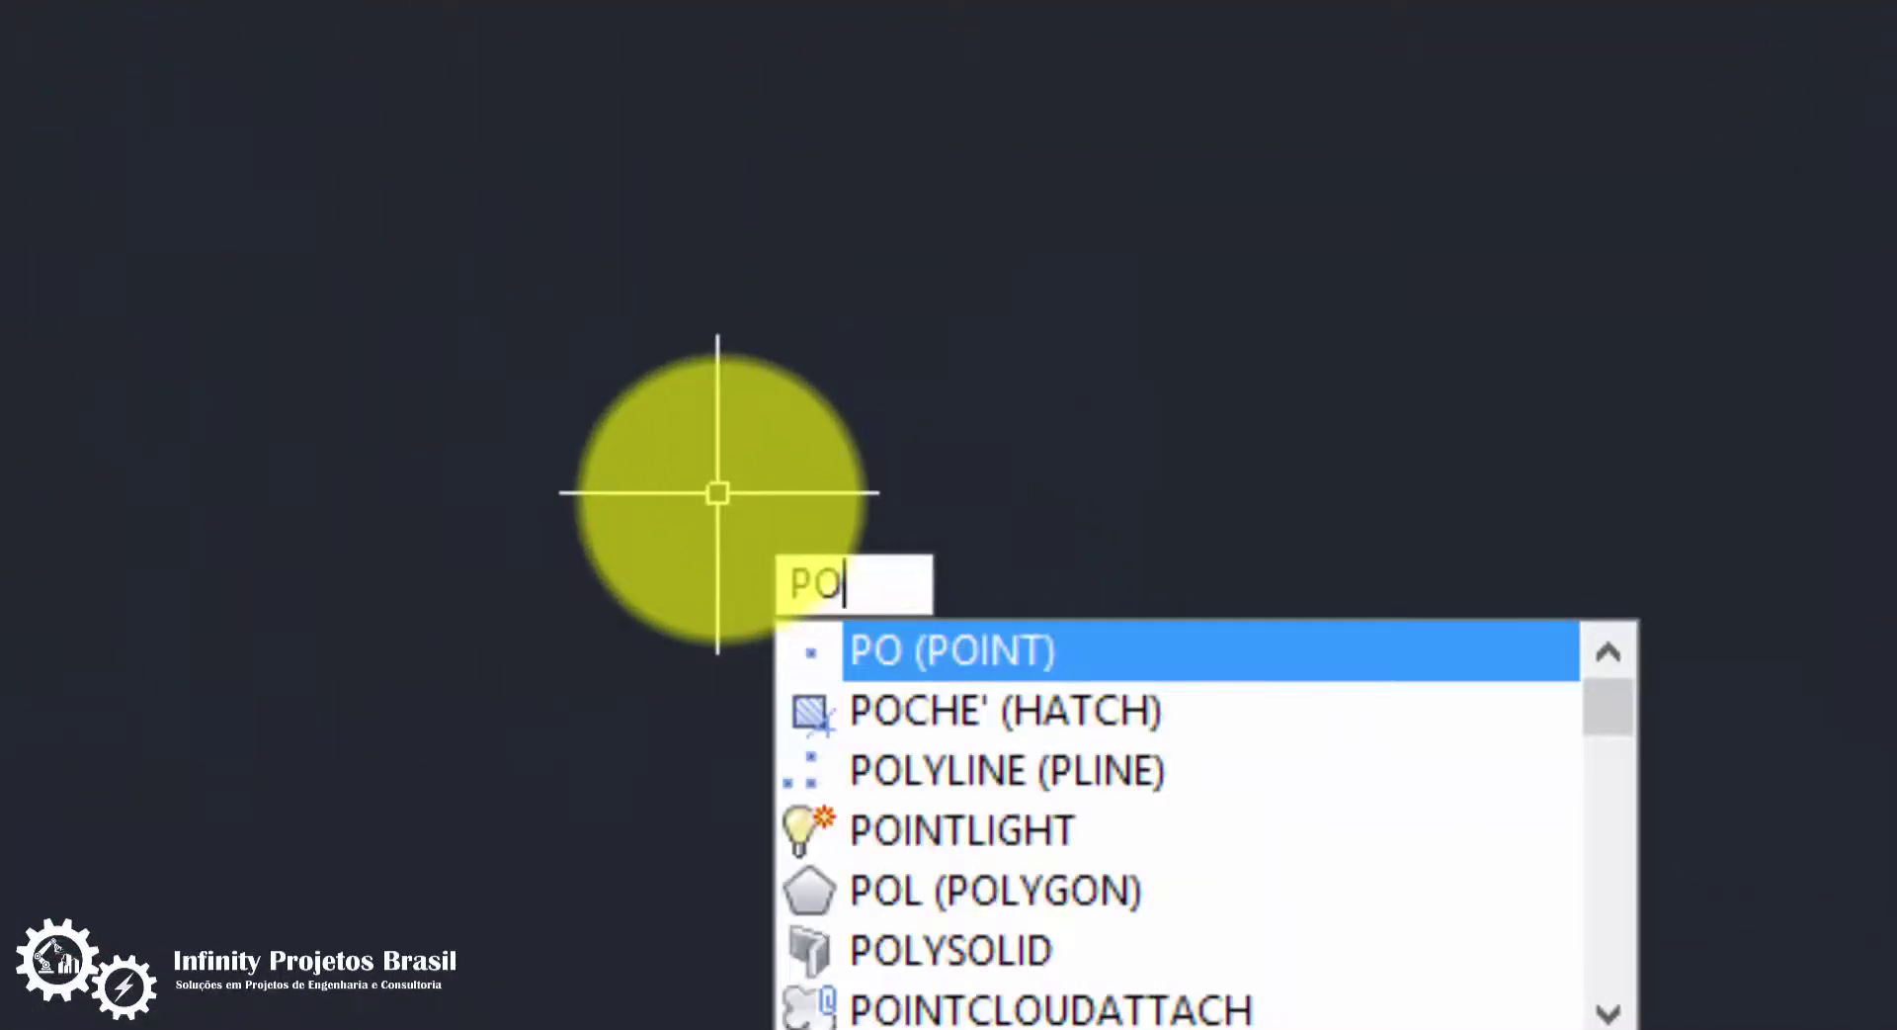
text(L)
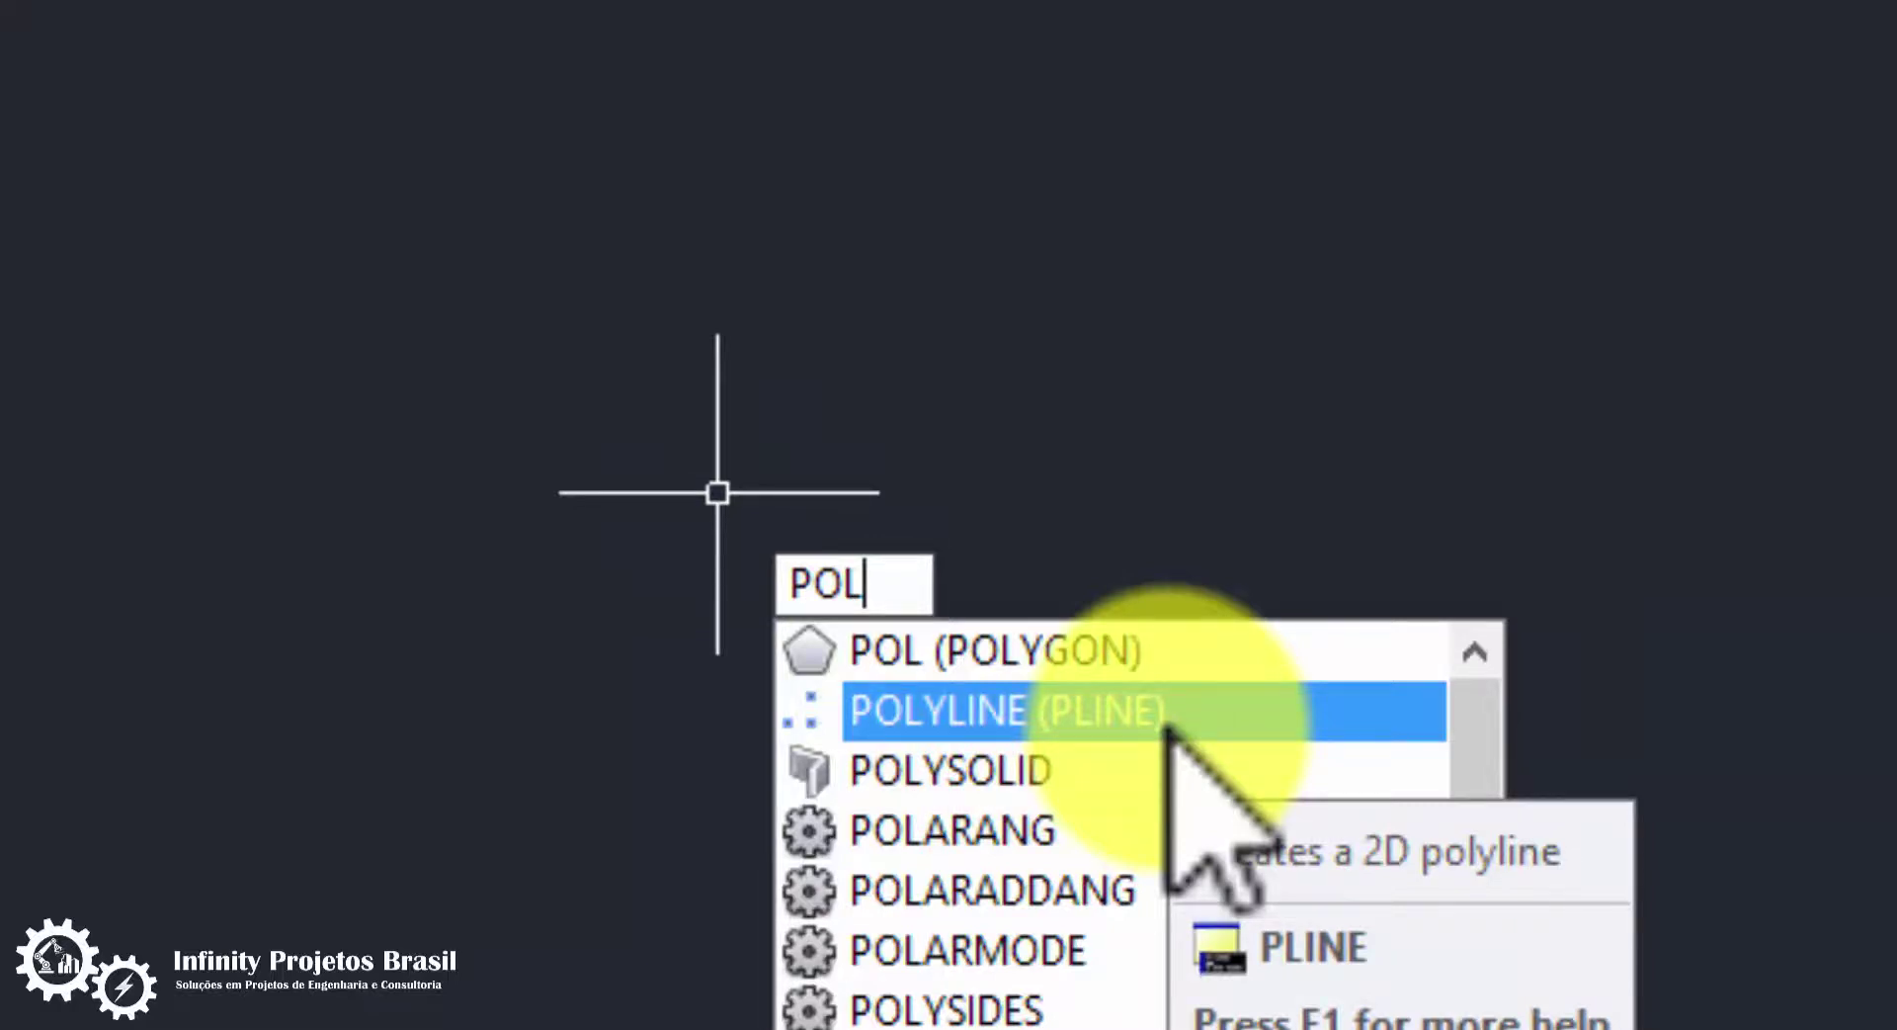
click(1169, 732)
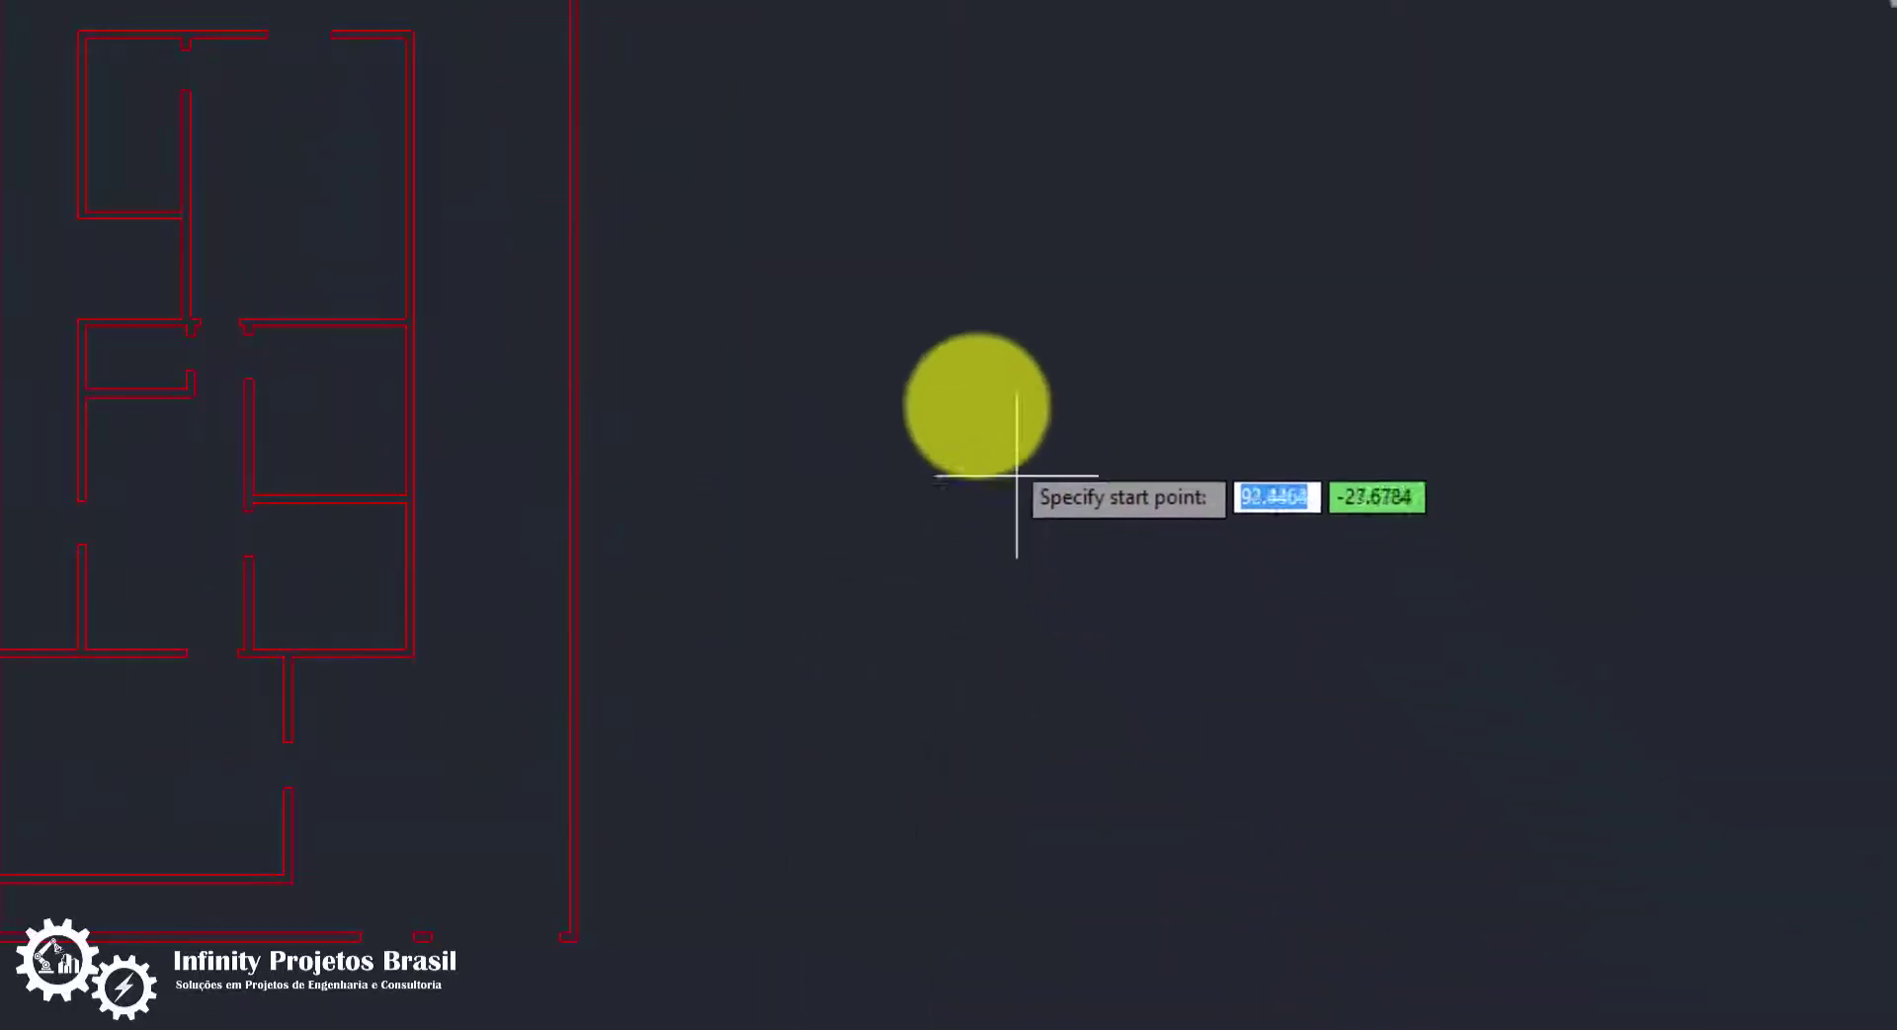
click(876, 257)
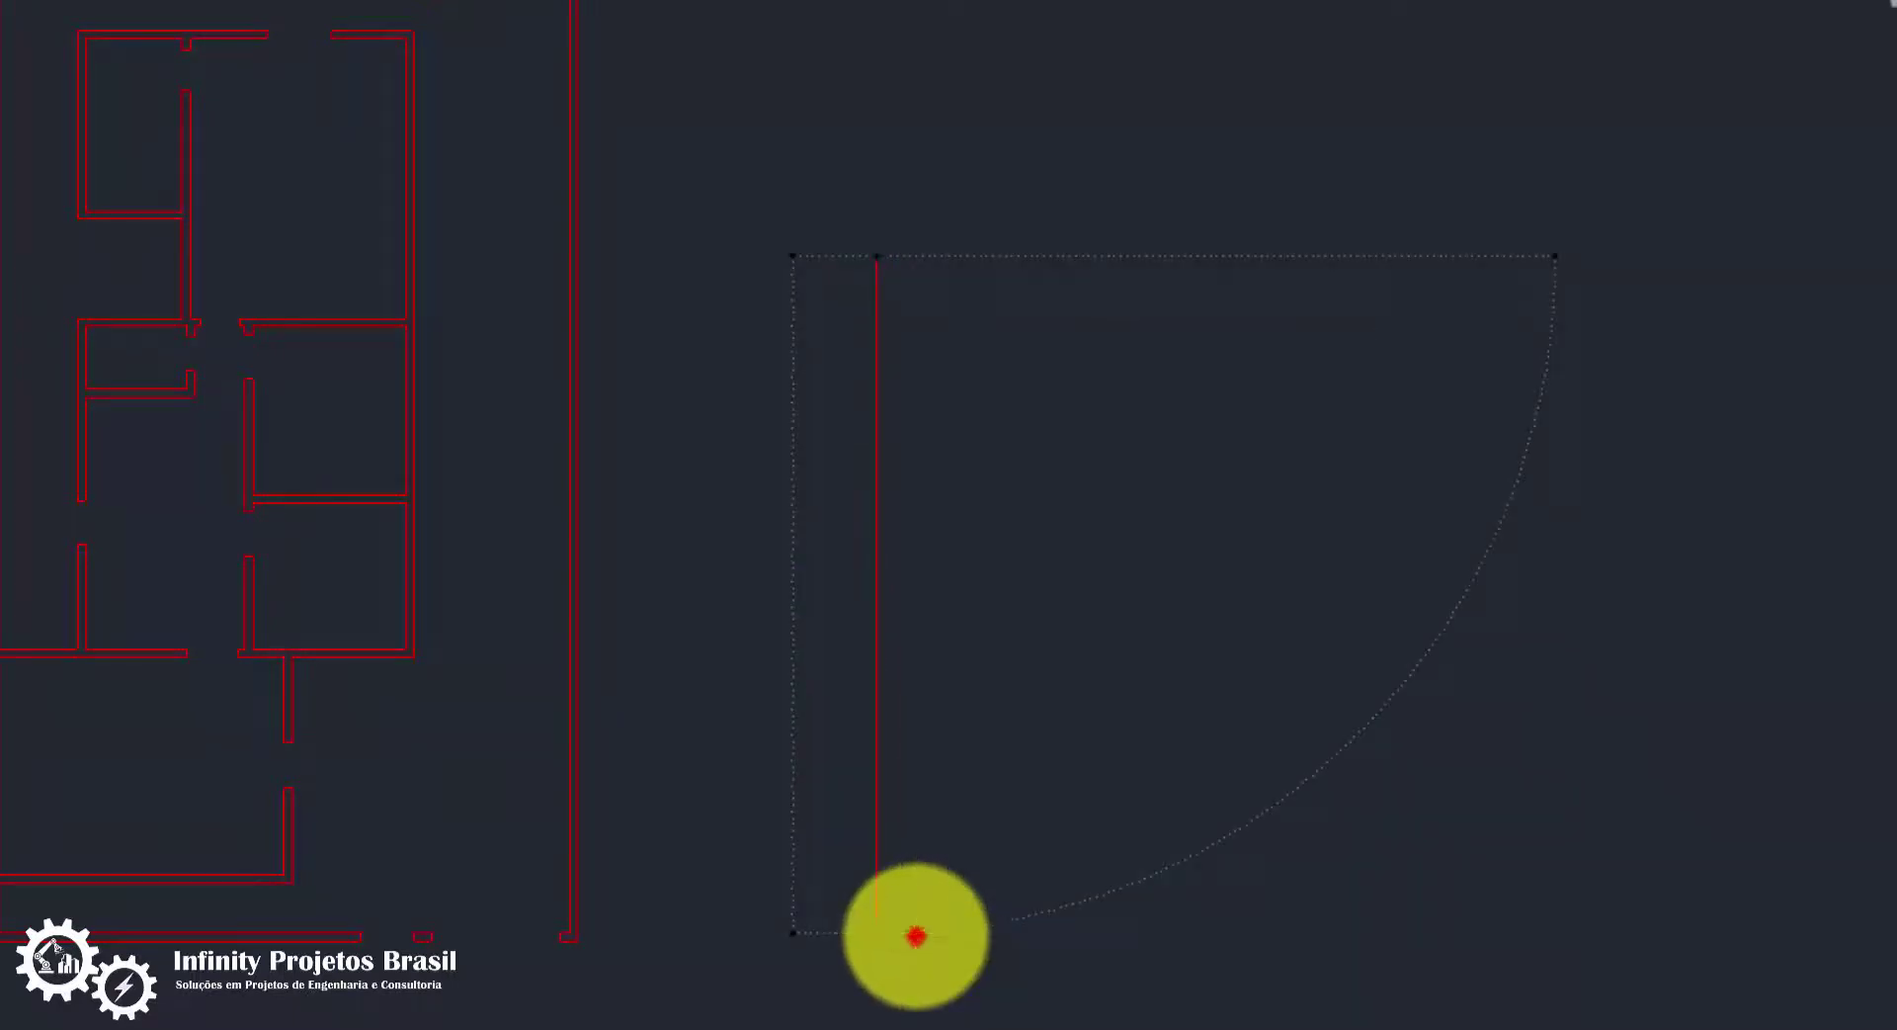
click(916, 936)
click(1199, 935)
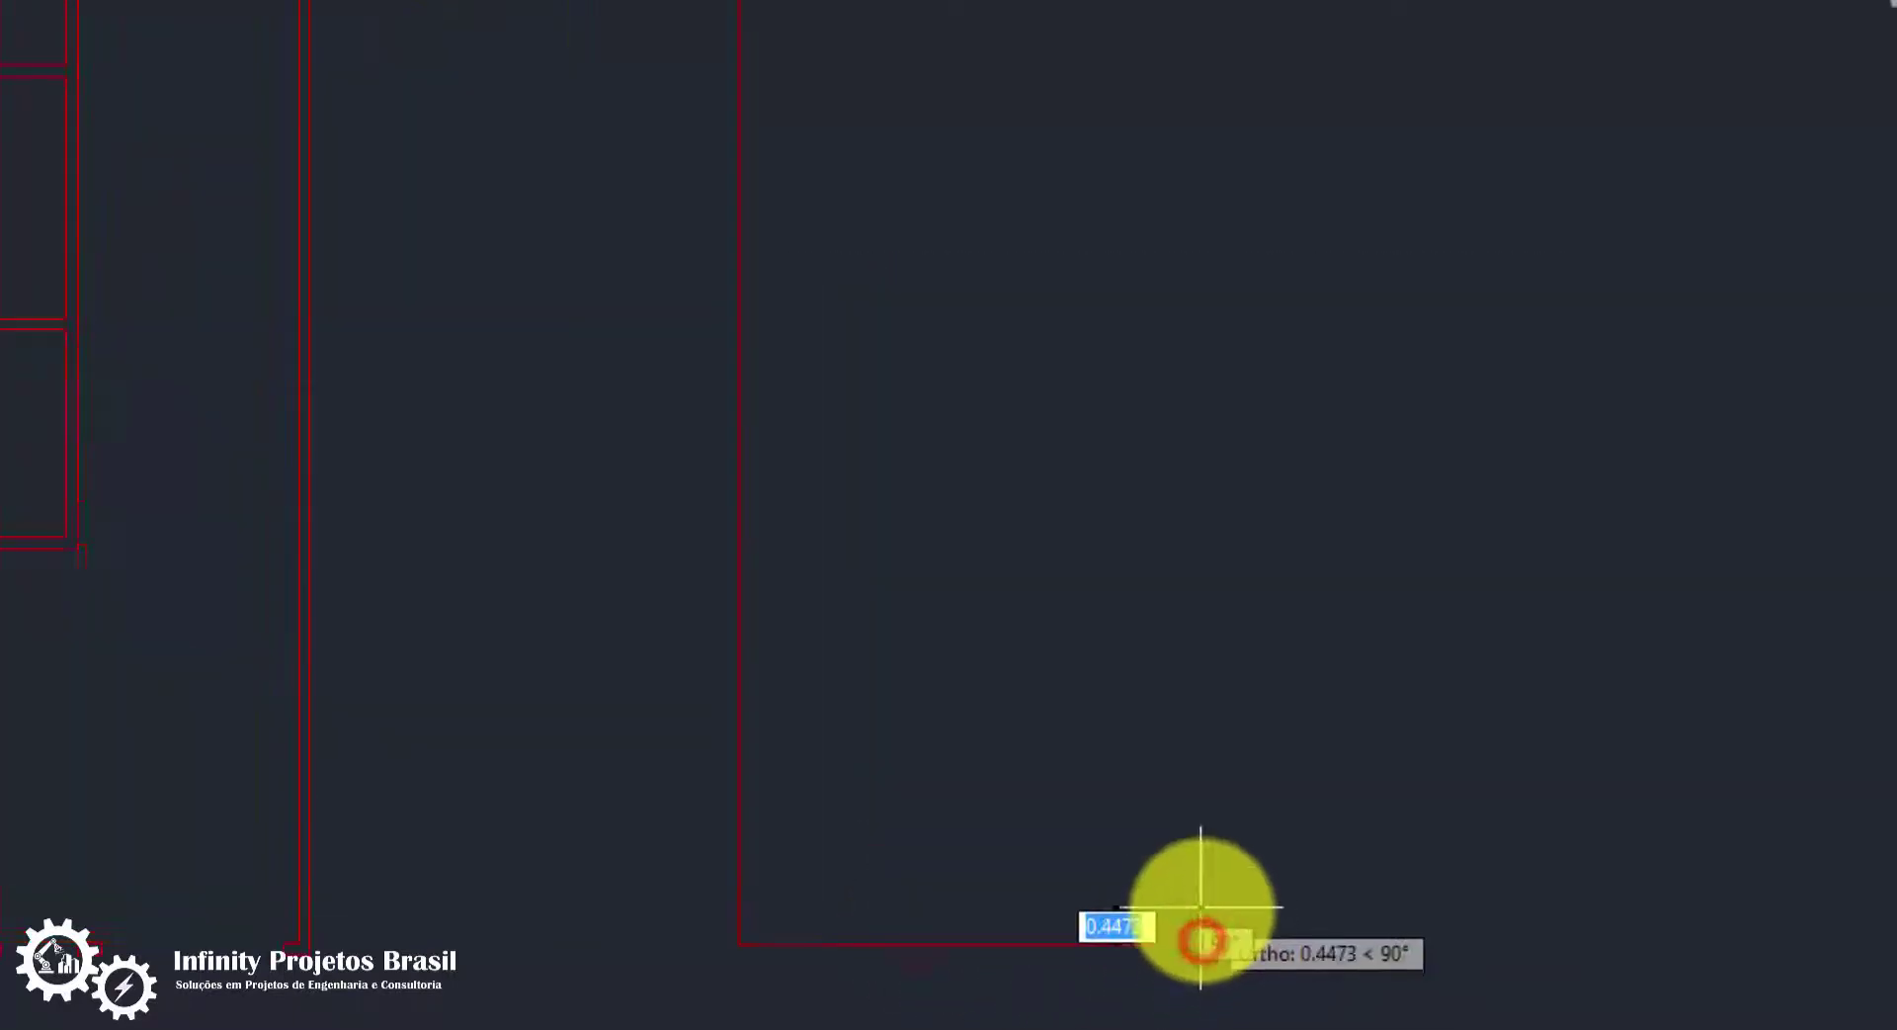
click(1201, 906)
click(778, 906)
click(761, 8)
key(Return)
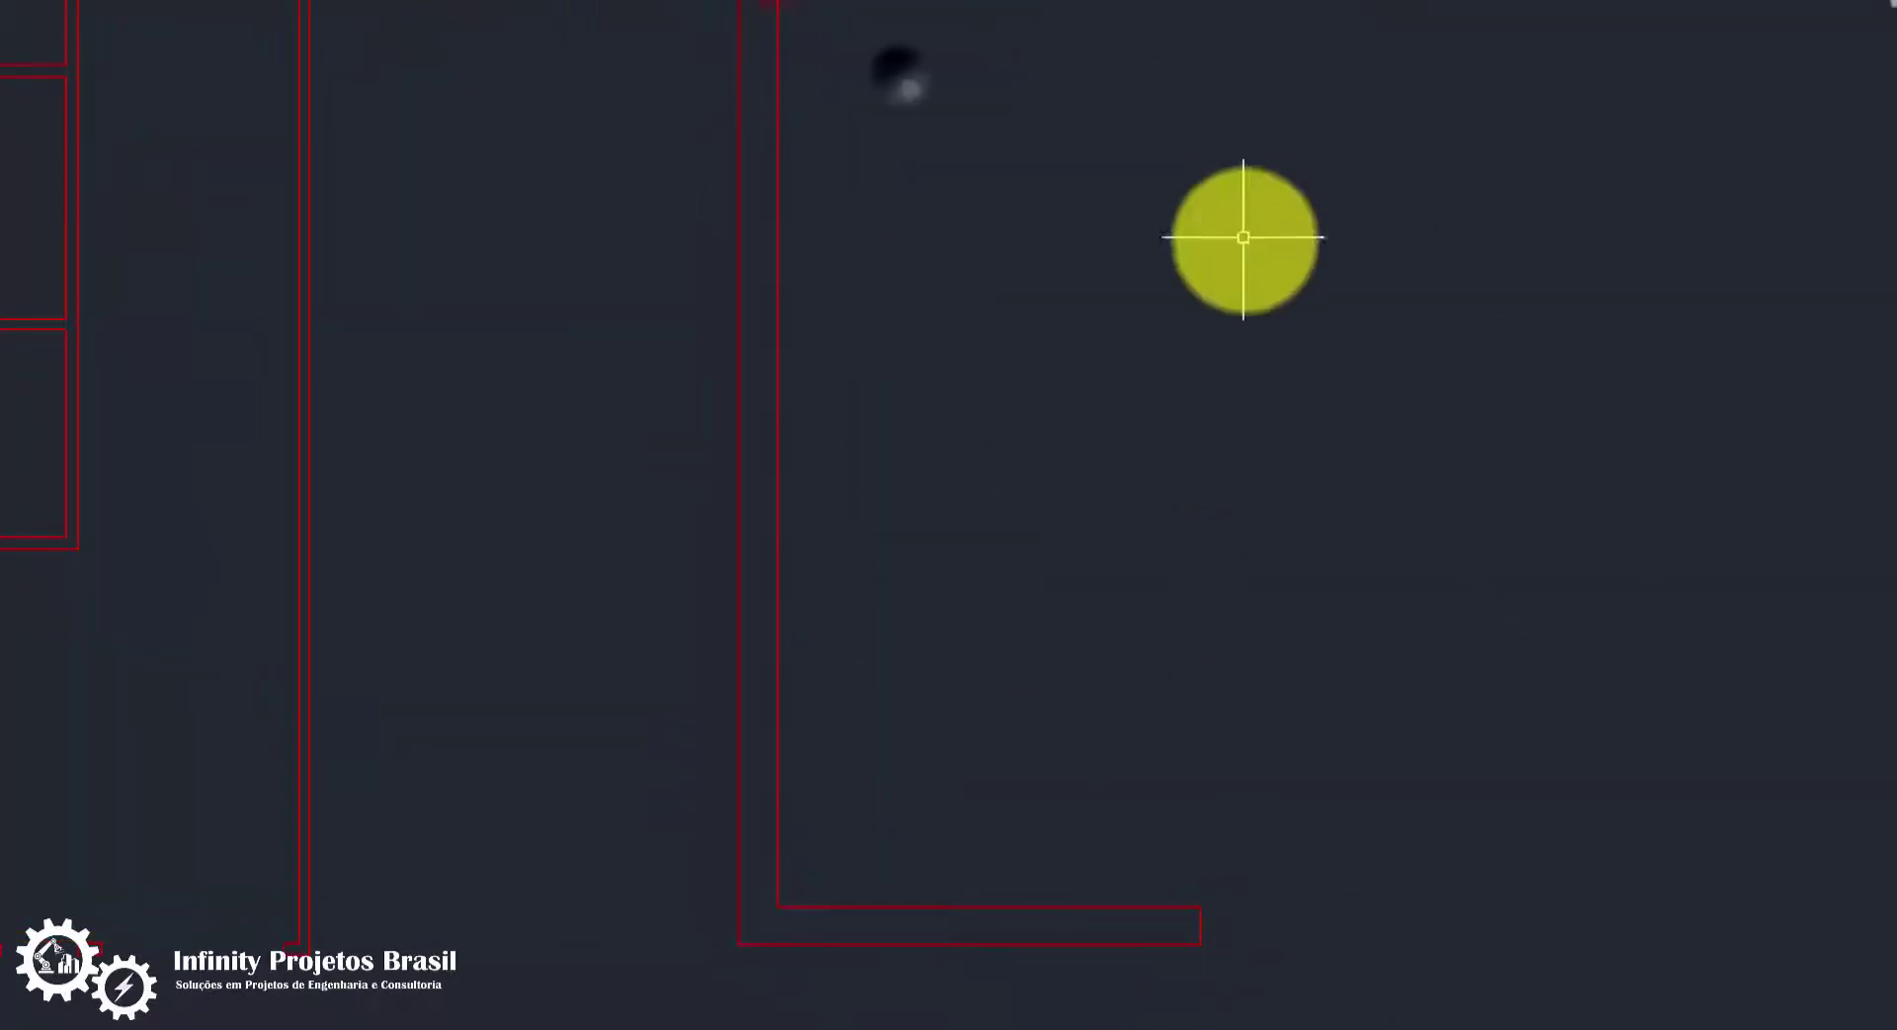
click(783, 445)
scroll(784, 445, down, 2)
key(Escape)
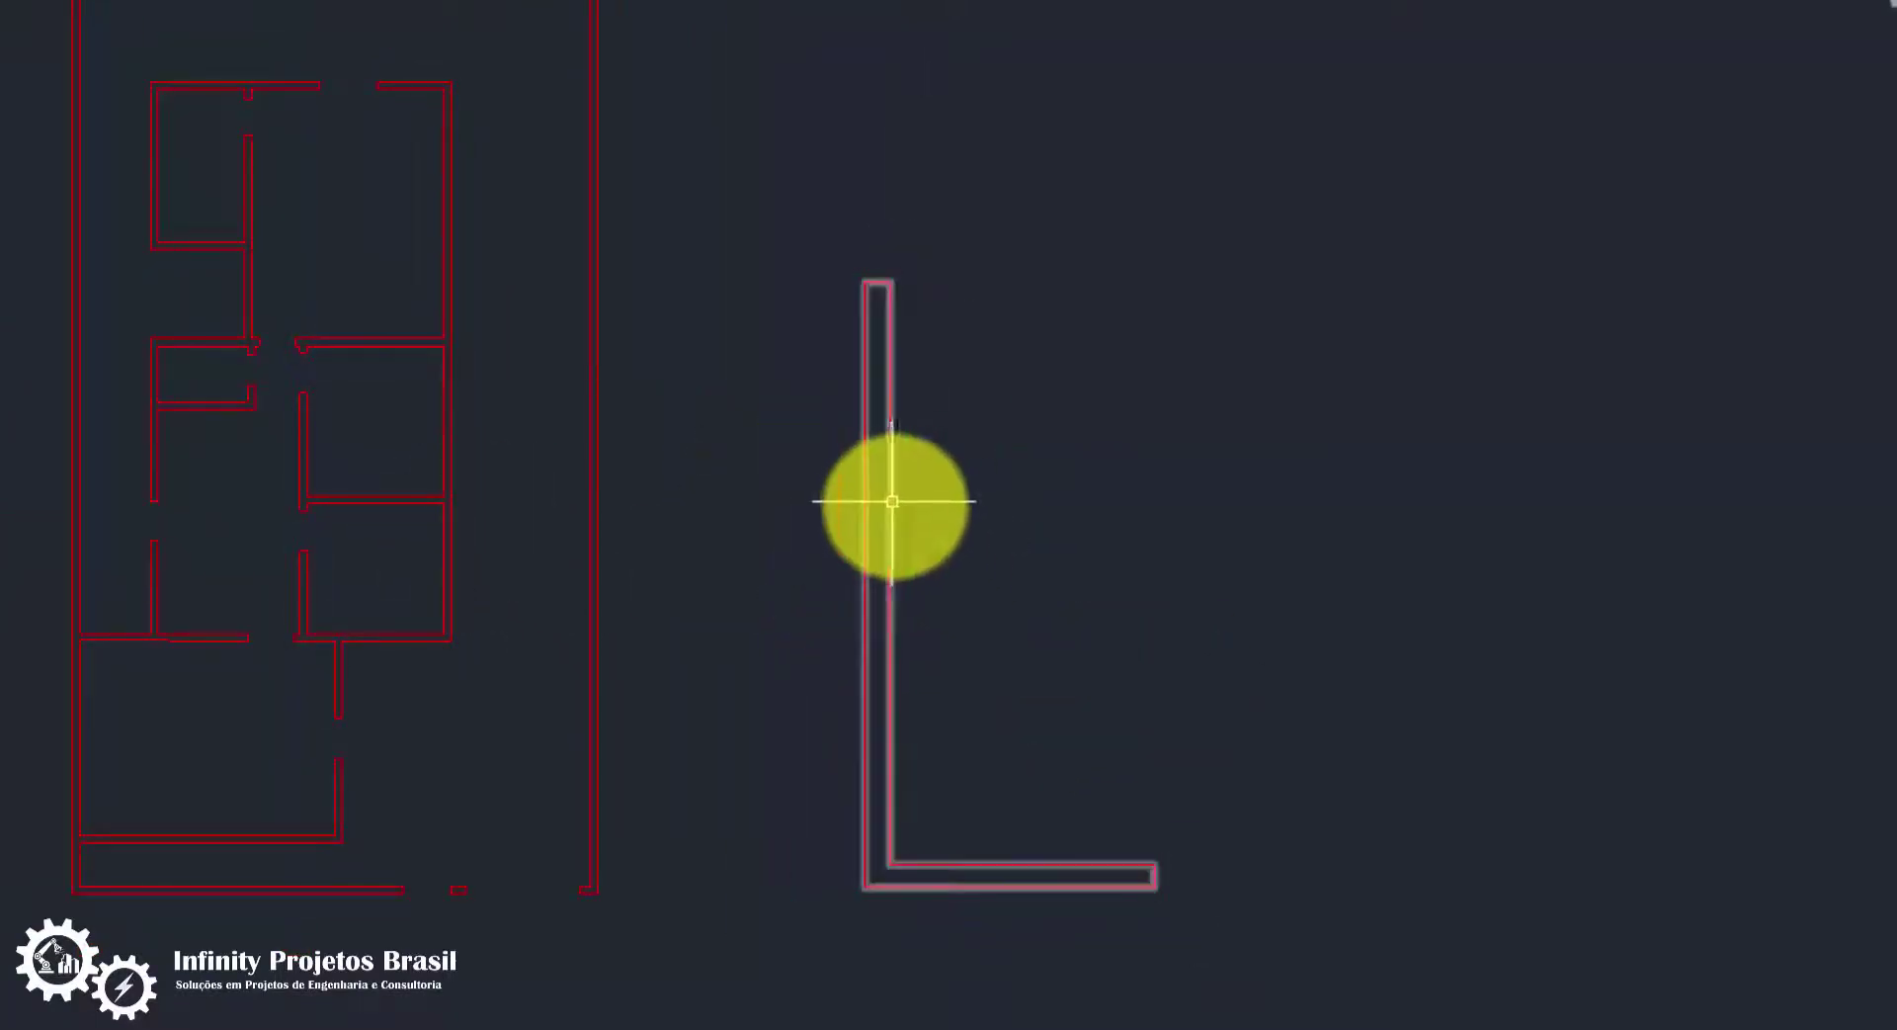
Crossing-select the L-shaped polyline and erase it with E
click(1207, 425)
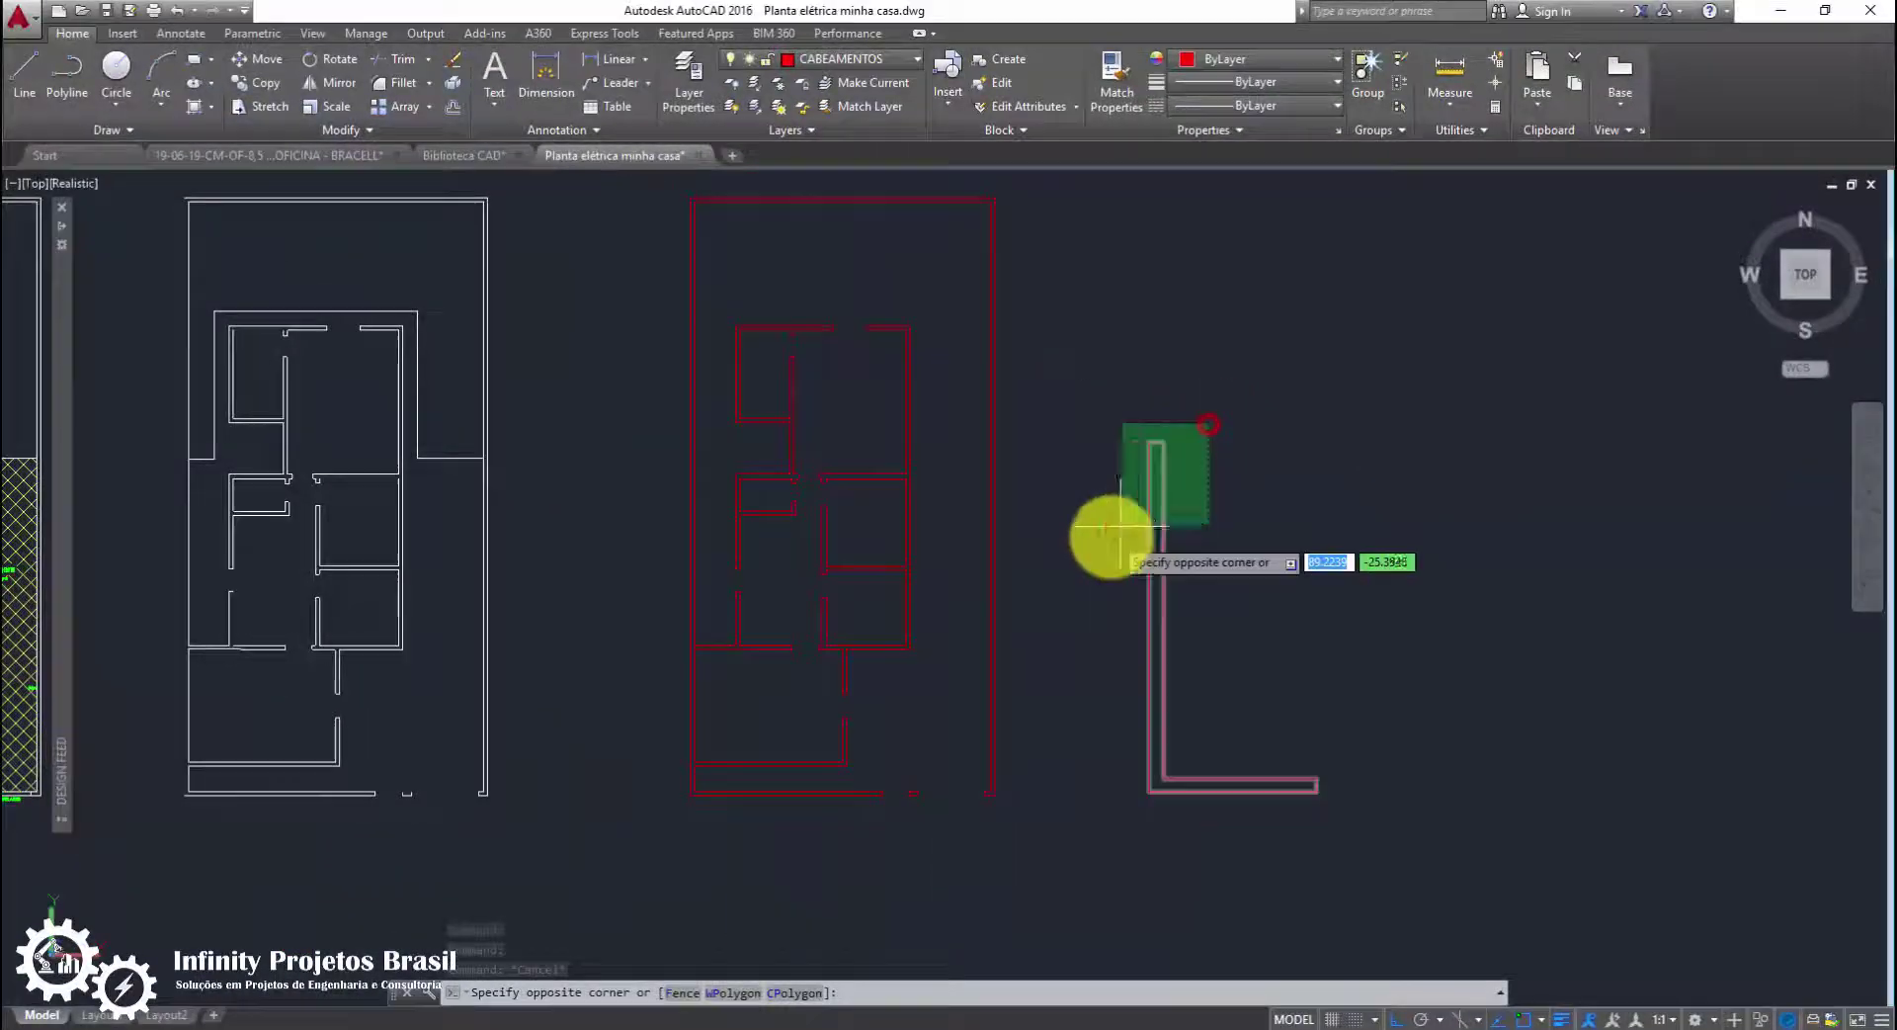
click(1108, 532)
key(e)
key(Return)
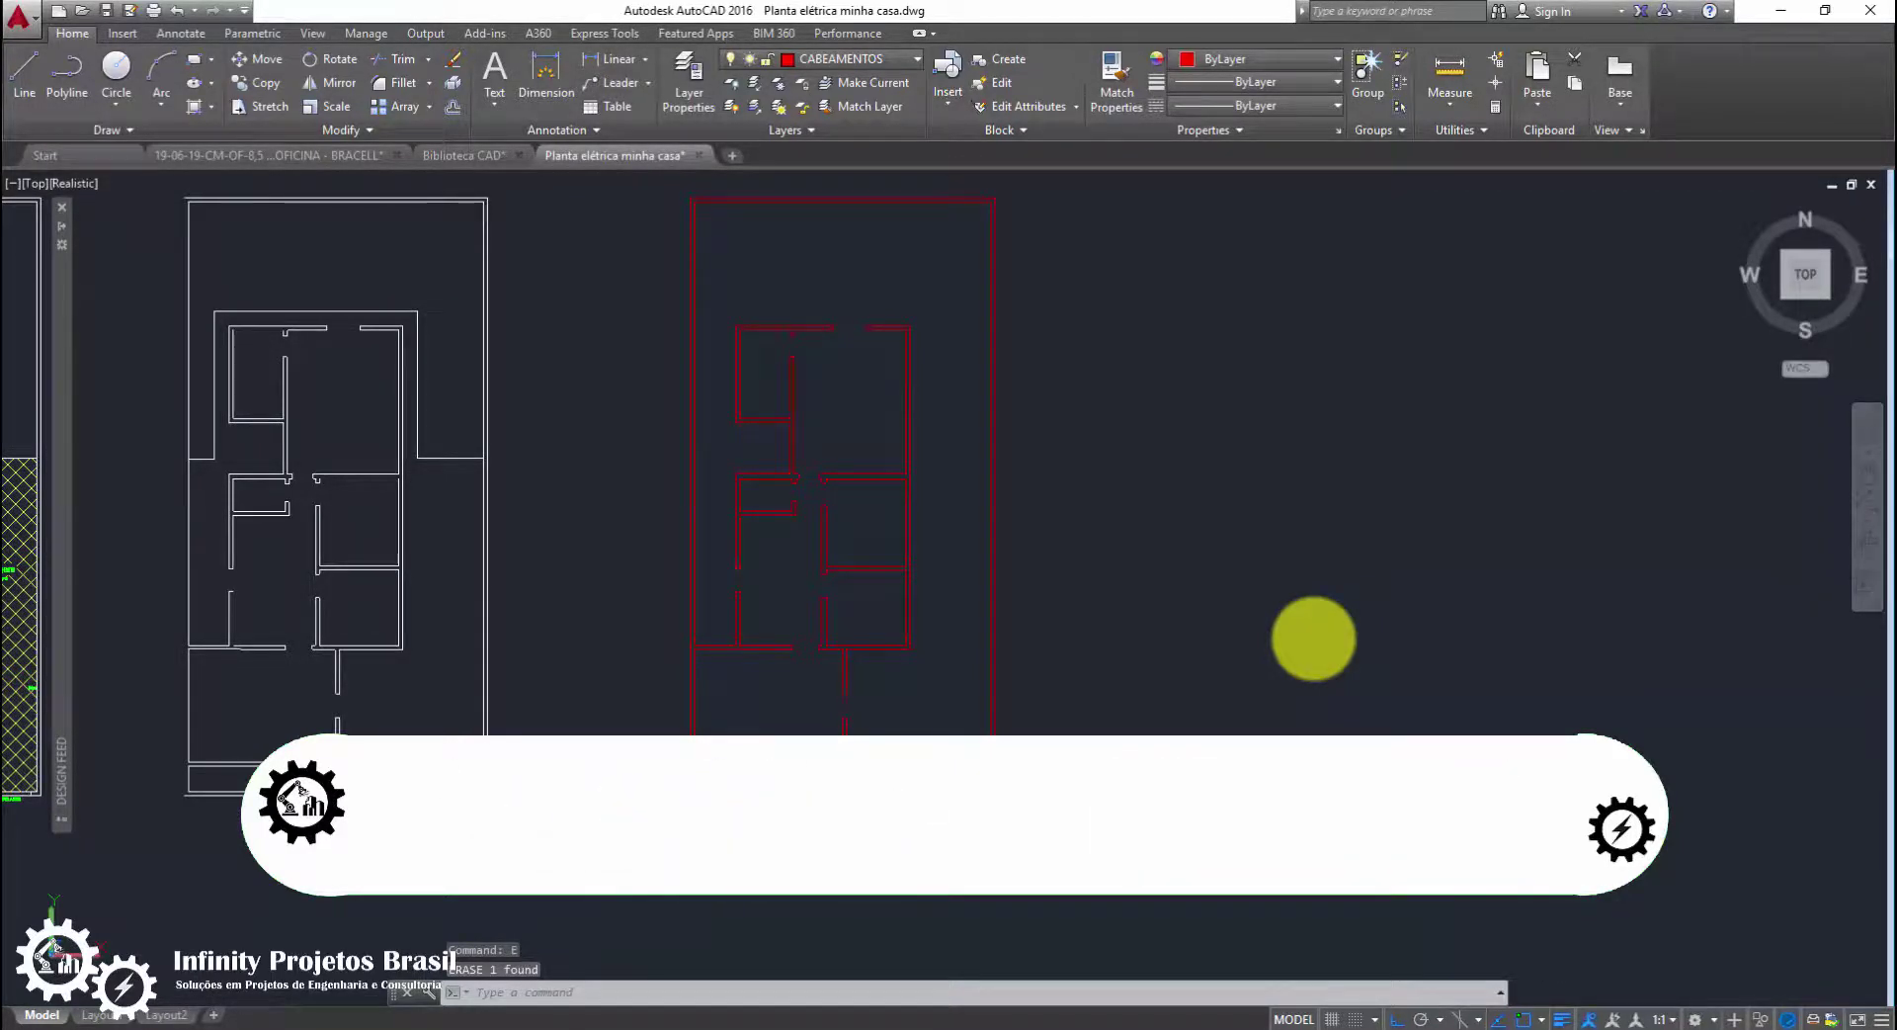
key(Escape)
key(Escape)
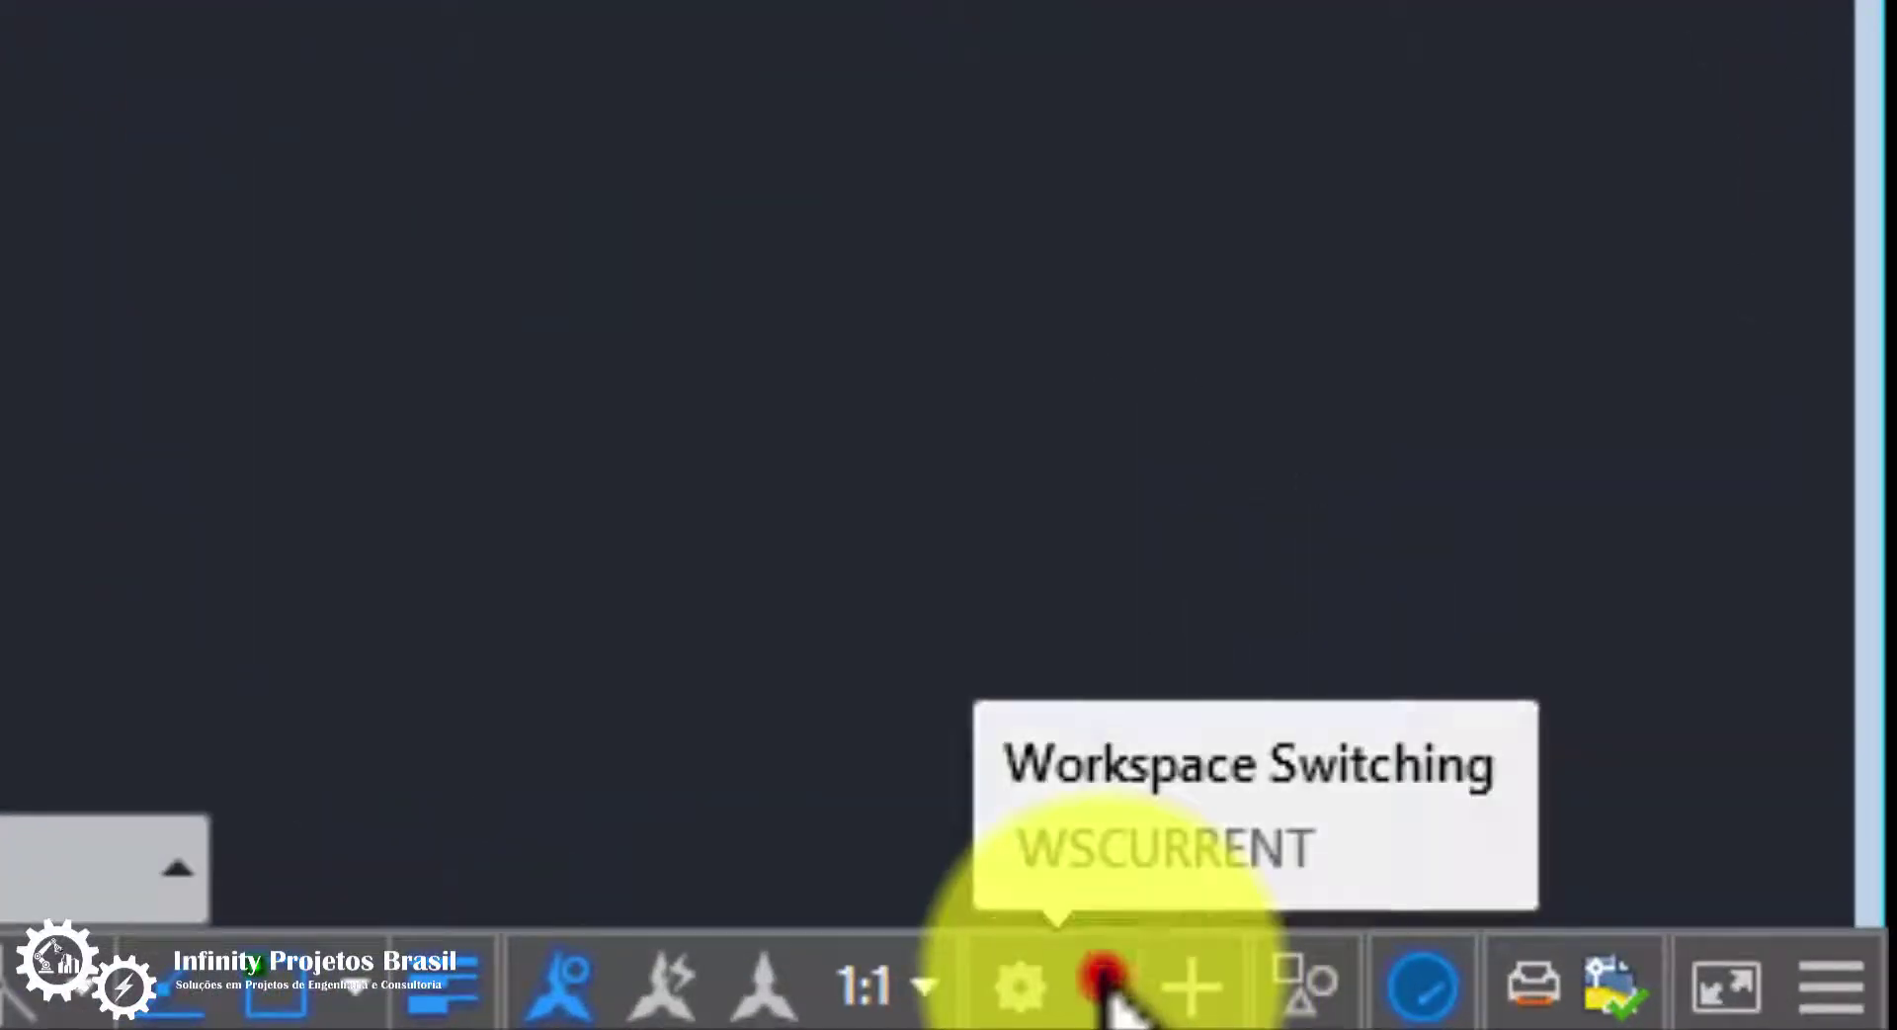
Choose 3D Basics from the status-bar Workspace Switching menu
click(1105, 978)
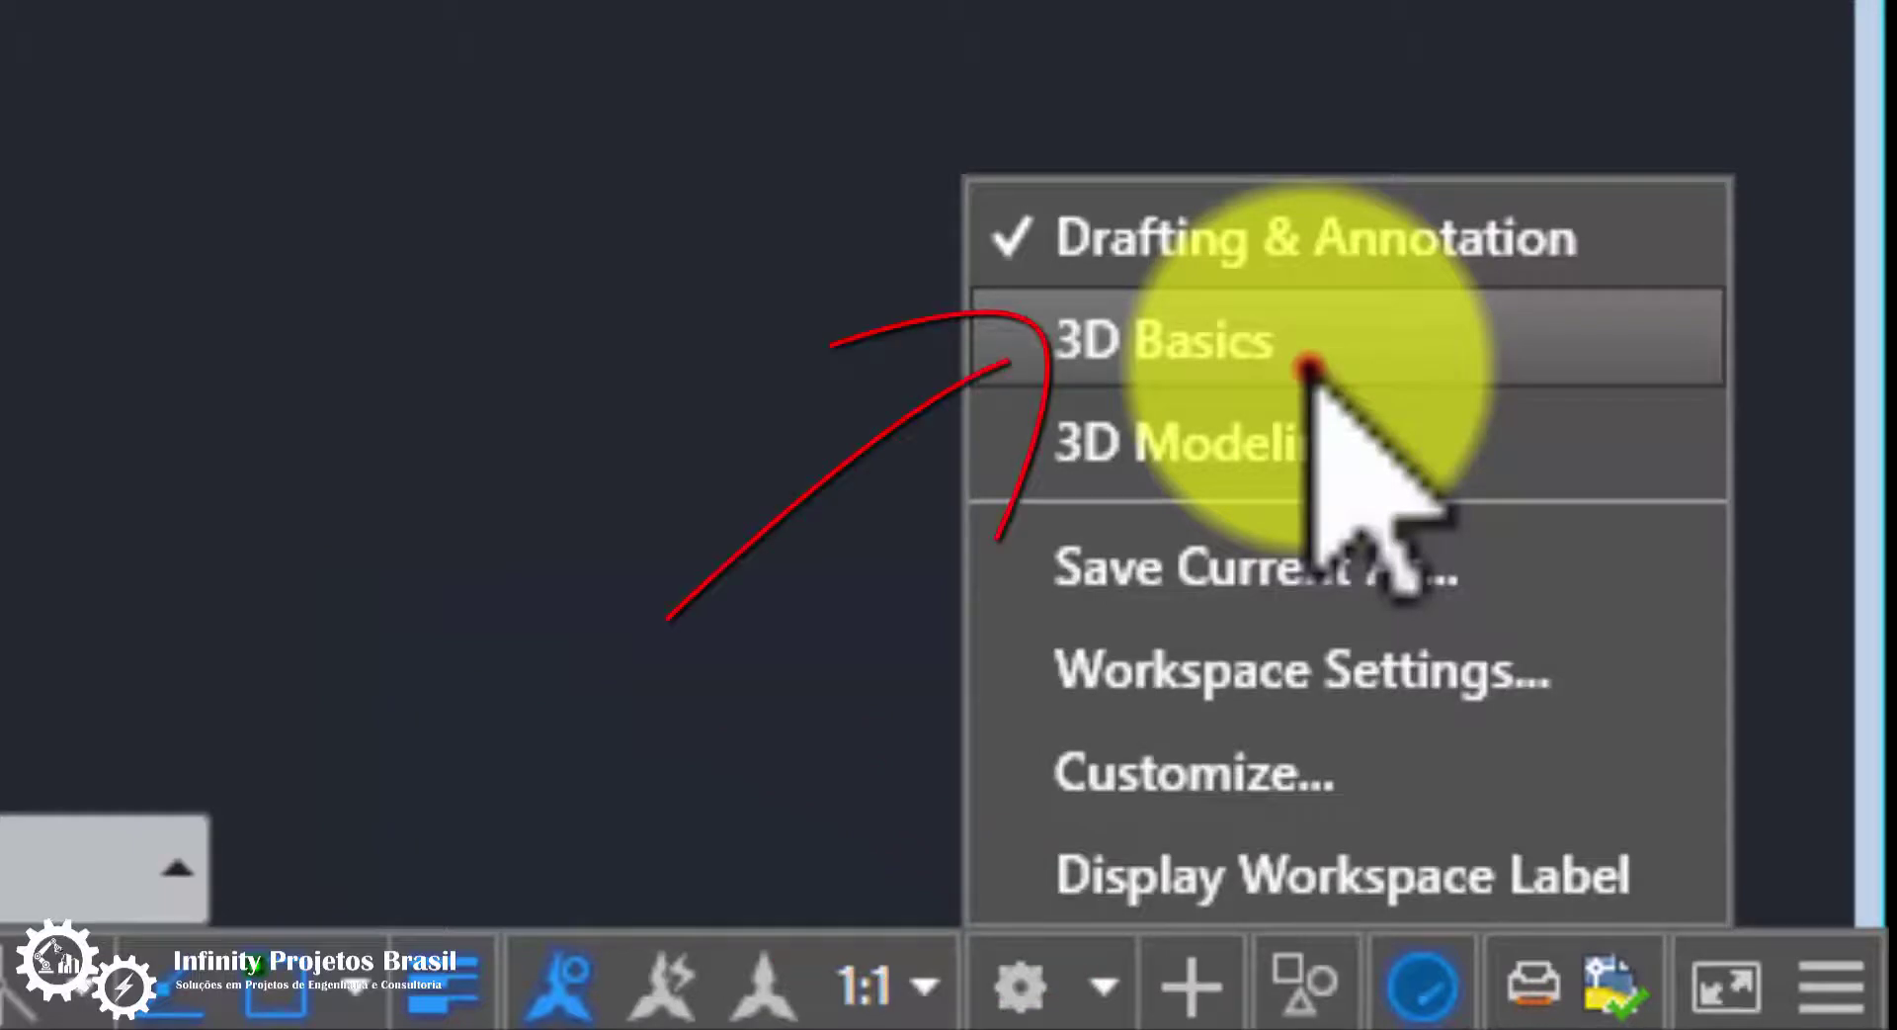
click(1309, 367)
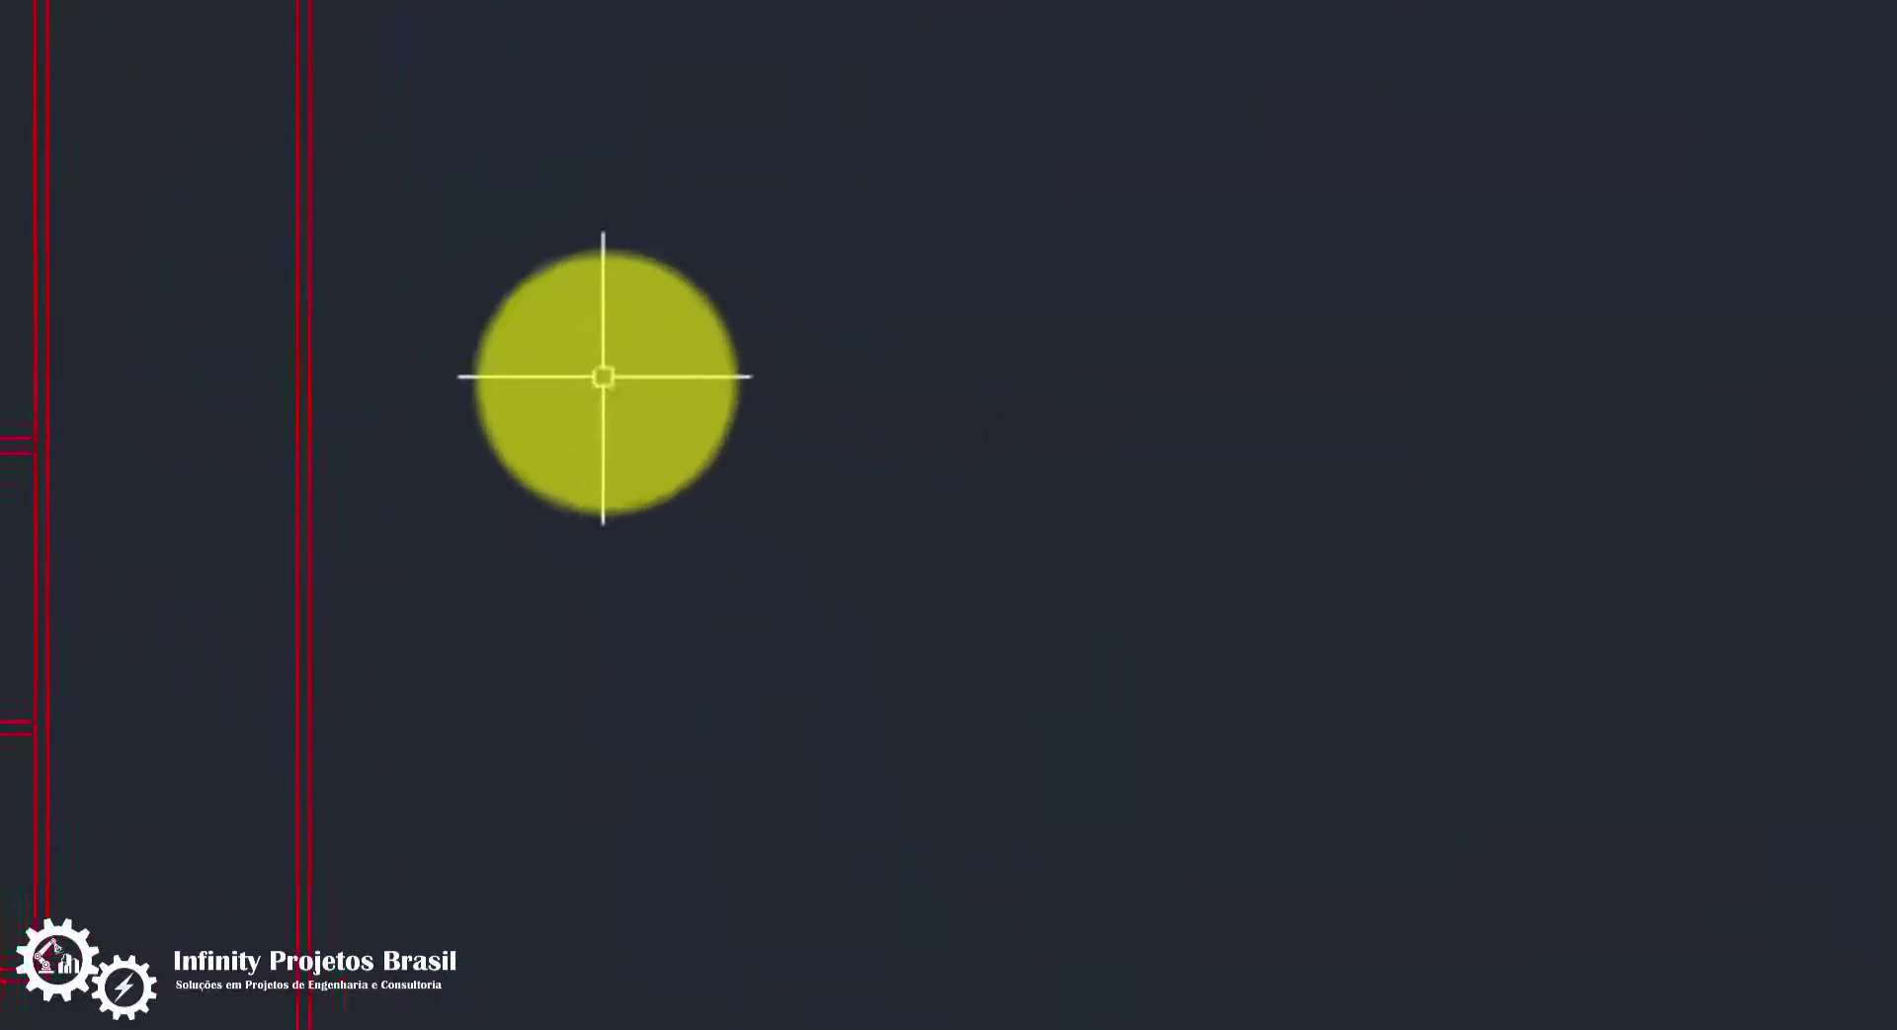
Tilt the white and red floor plans into a 3D perspective view with 3DORBIT
text(3DO)
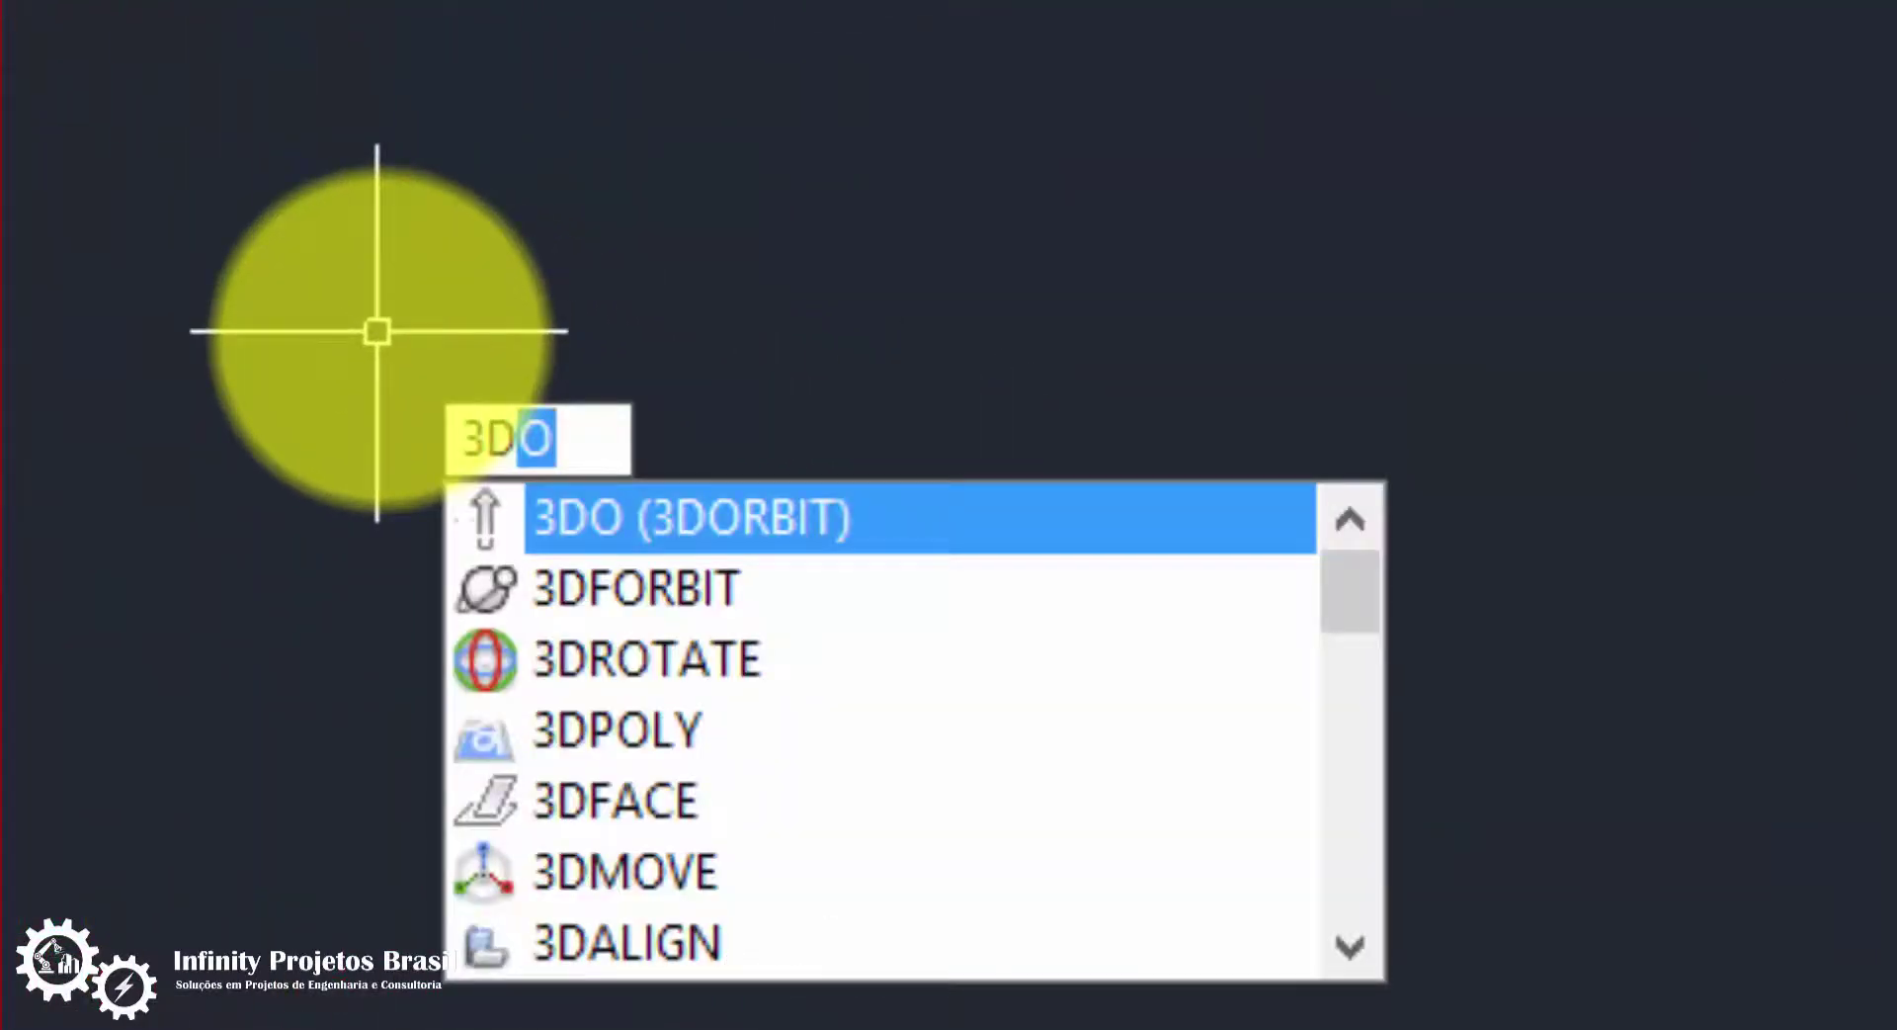
click(856, 514)
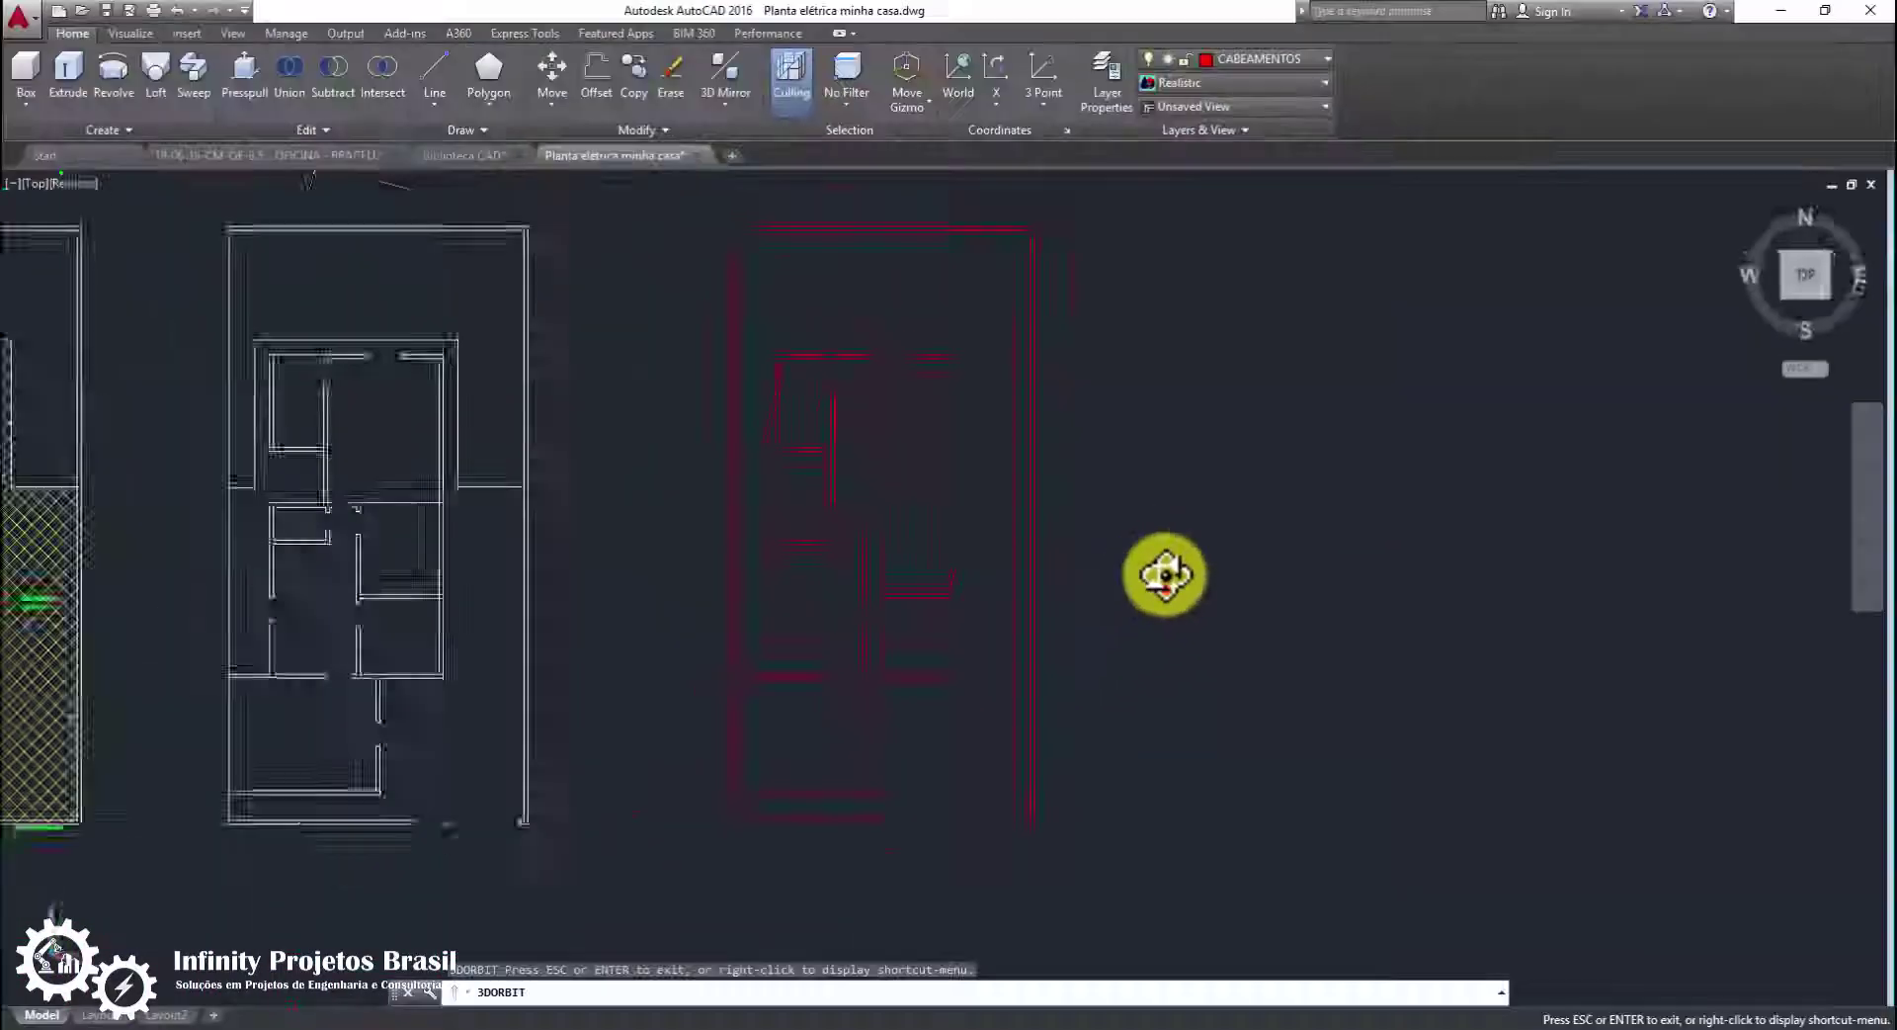
mouse_move(1165, 574)
mouse_down()
mouse_move(959, 525)
mouse_move(1004, 440)
mouse_move(1123, 559)
mouse_move(1103, 445)
mouse_move(1143, 572)
mouse_move(1008, 470)
mouse_move(1048, 438)
mouse_move(880, 402)
mouse_move(894, 351)
mouse_up()
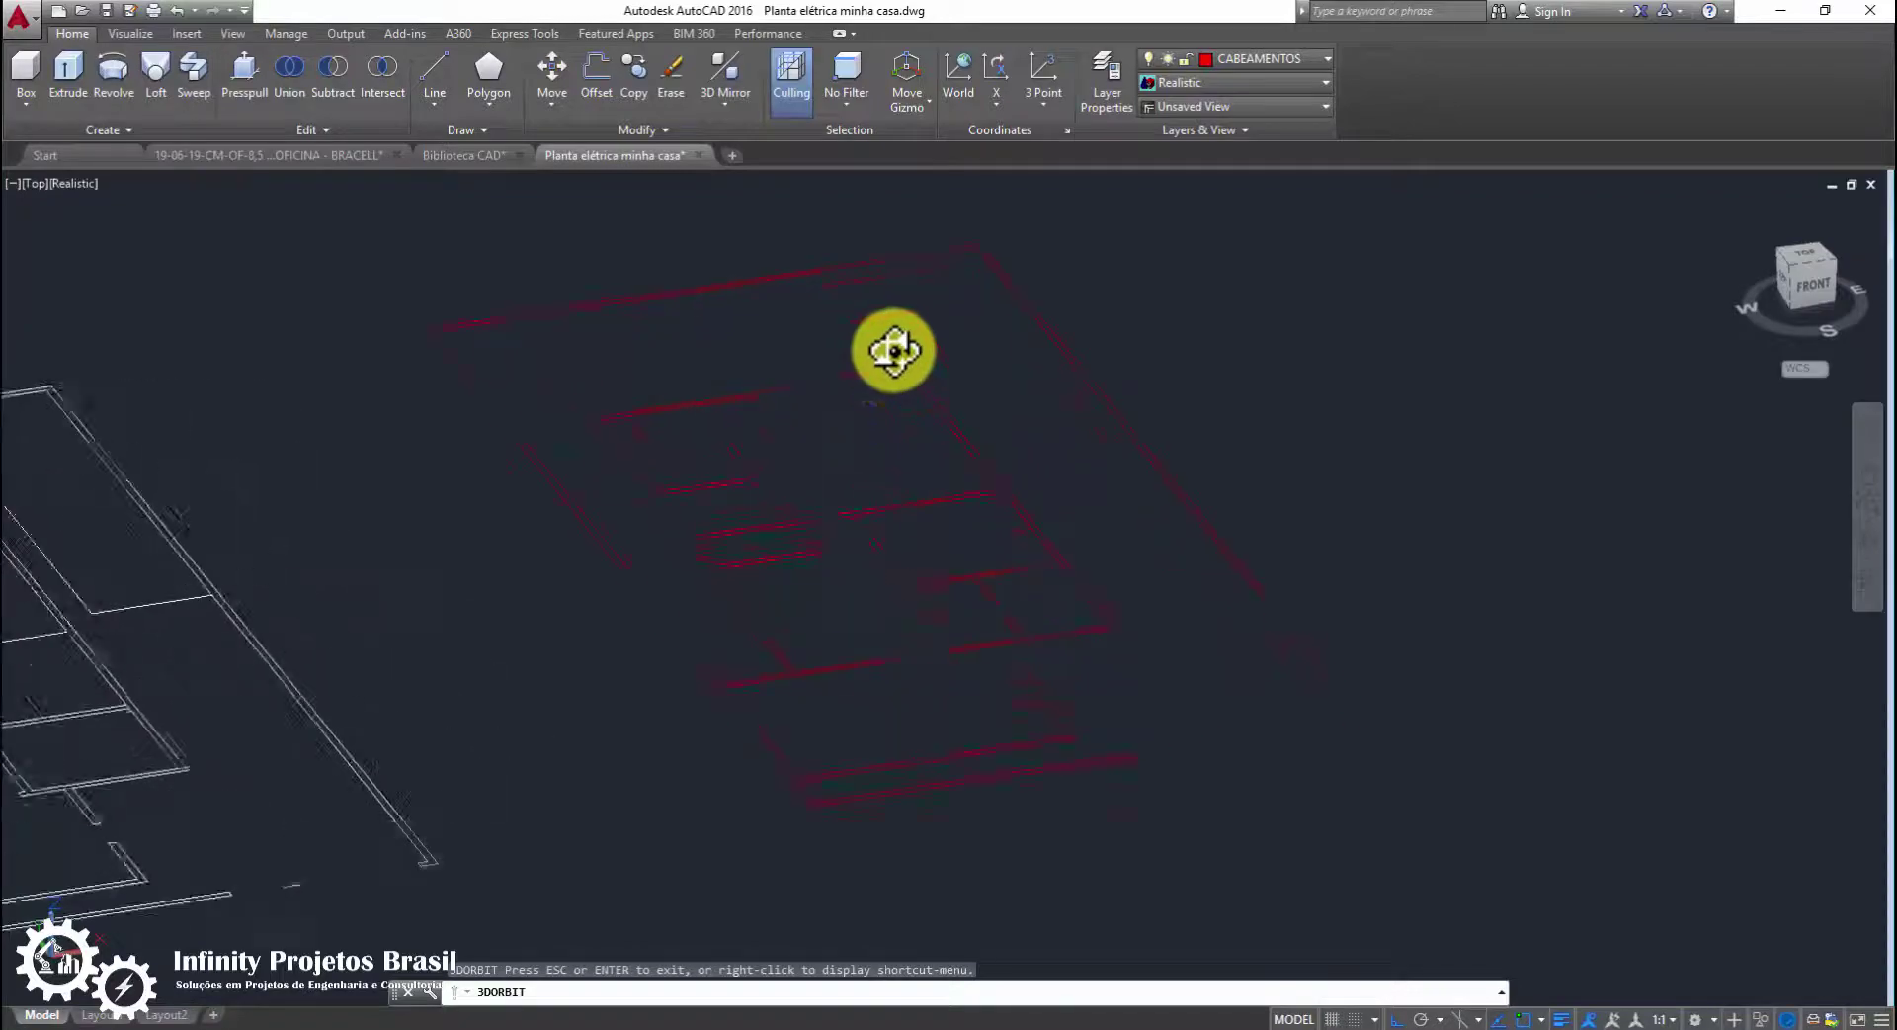
key(Escape)
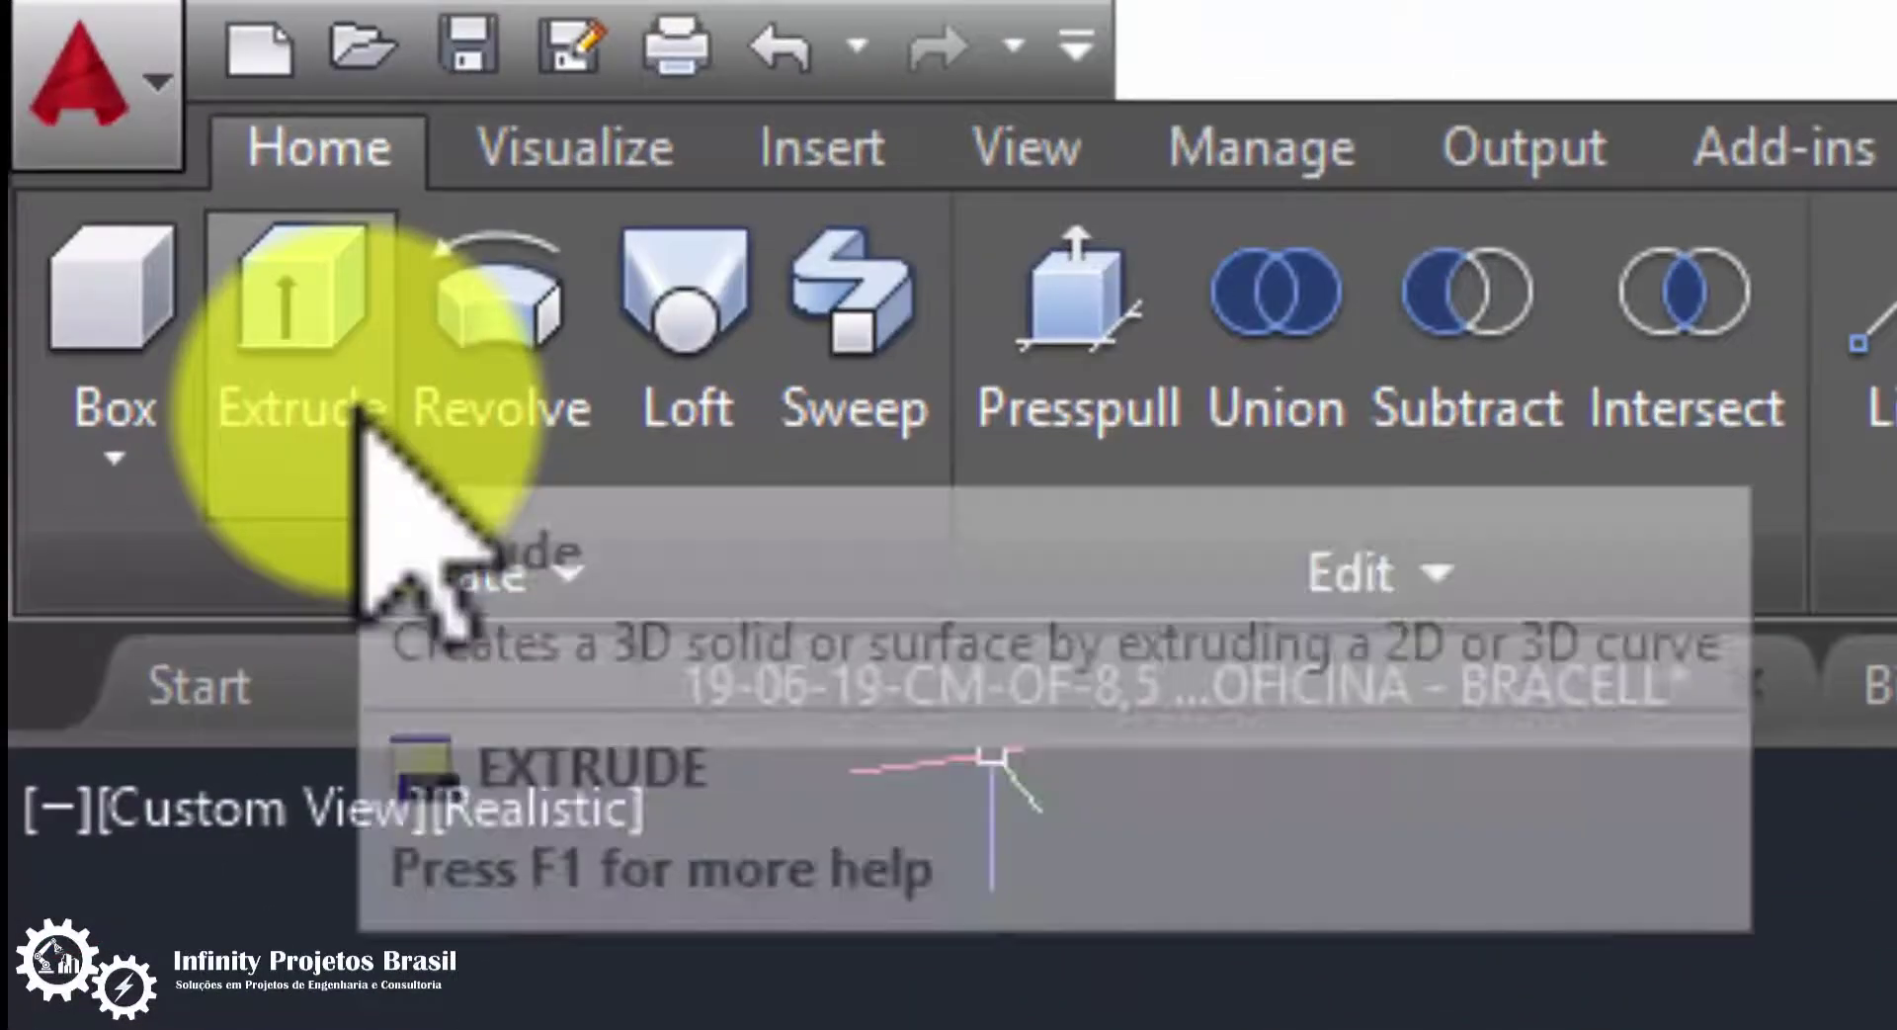
Extrude the outer boundary, left interior and right room wall polylines to height 3
click(81, 91)
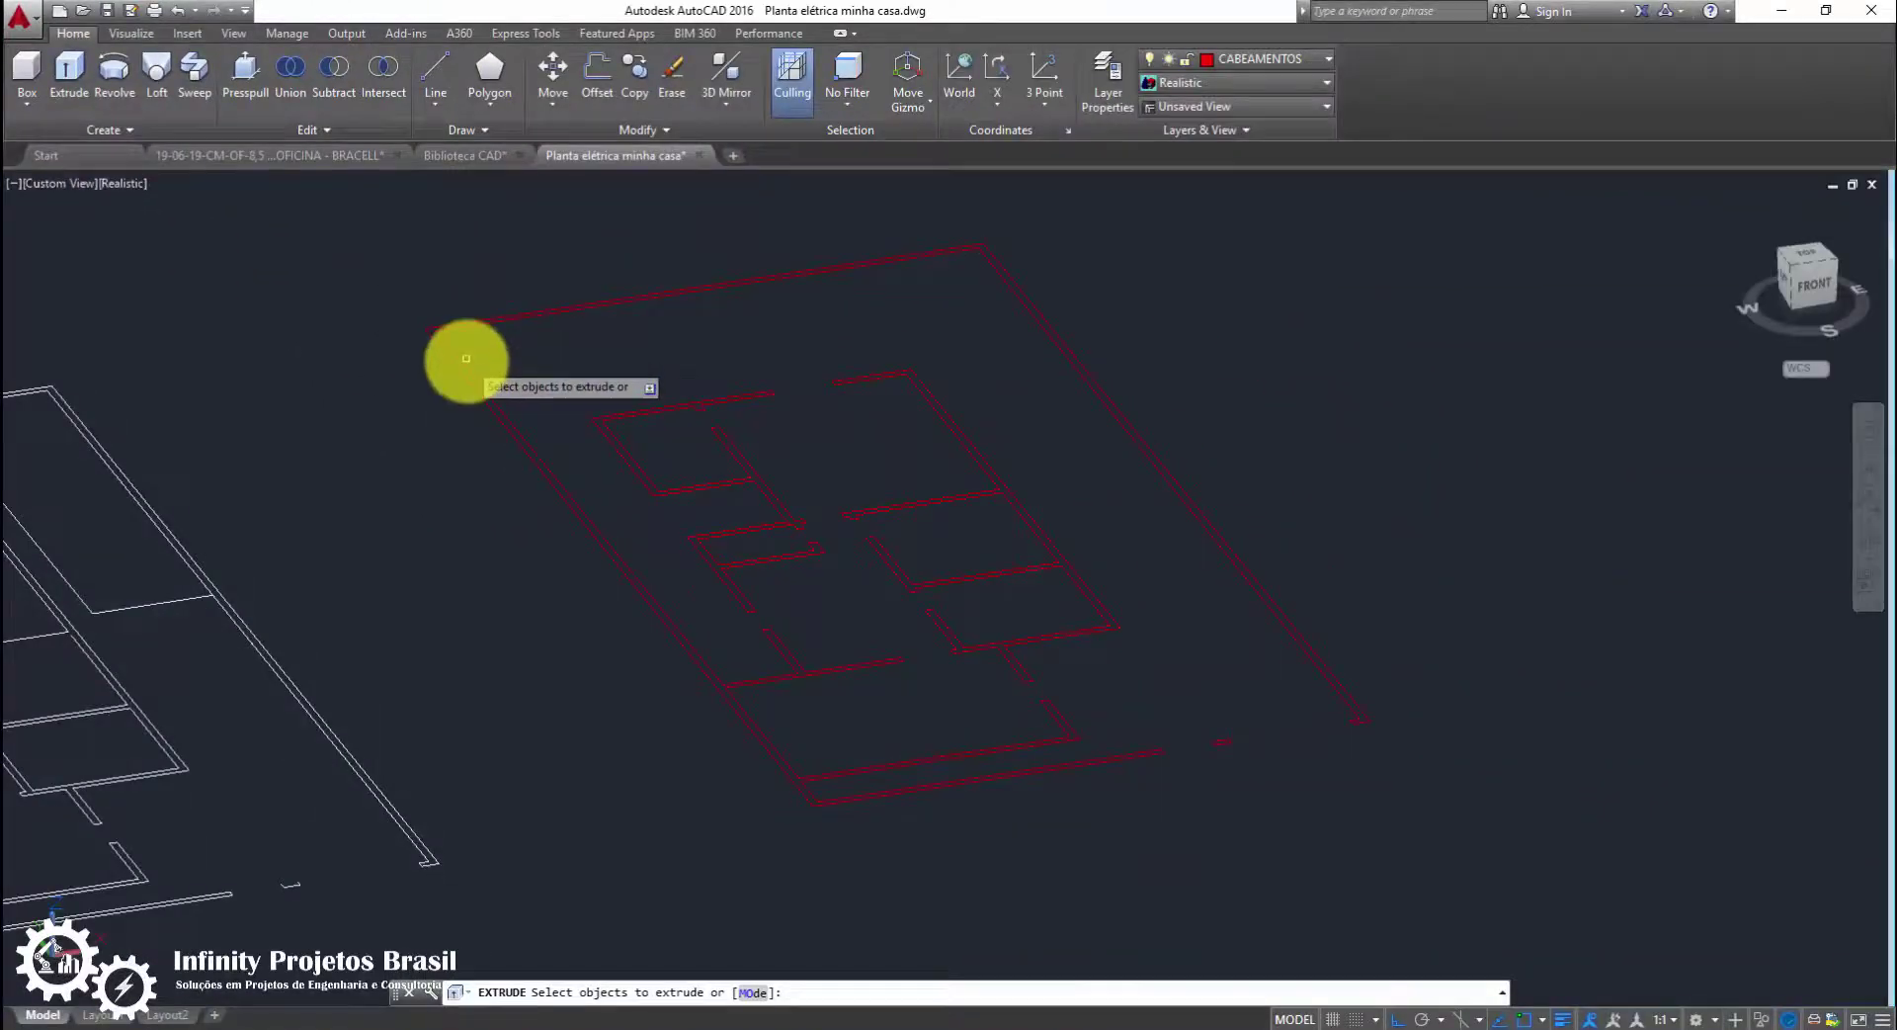
click(463, 360)
click(602, 427)
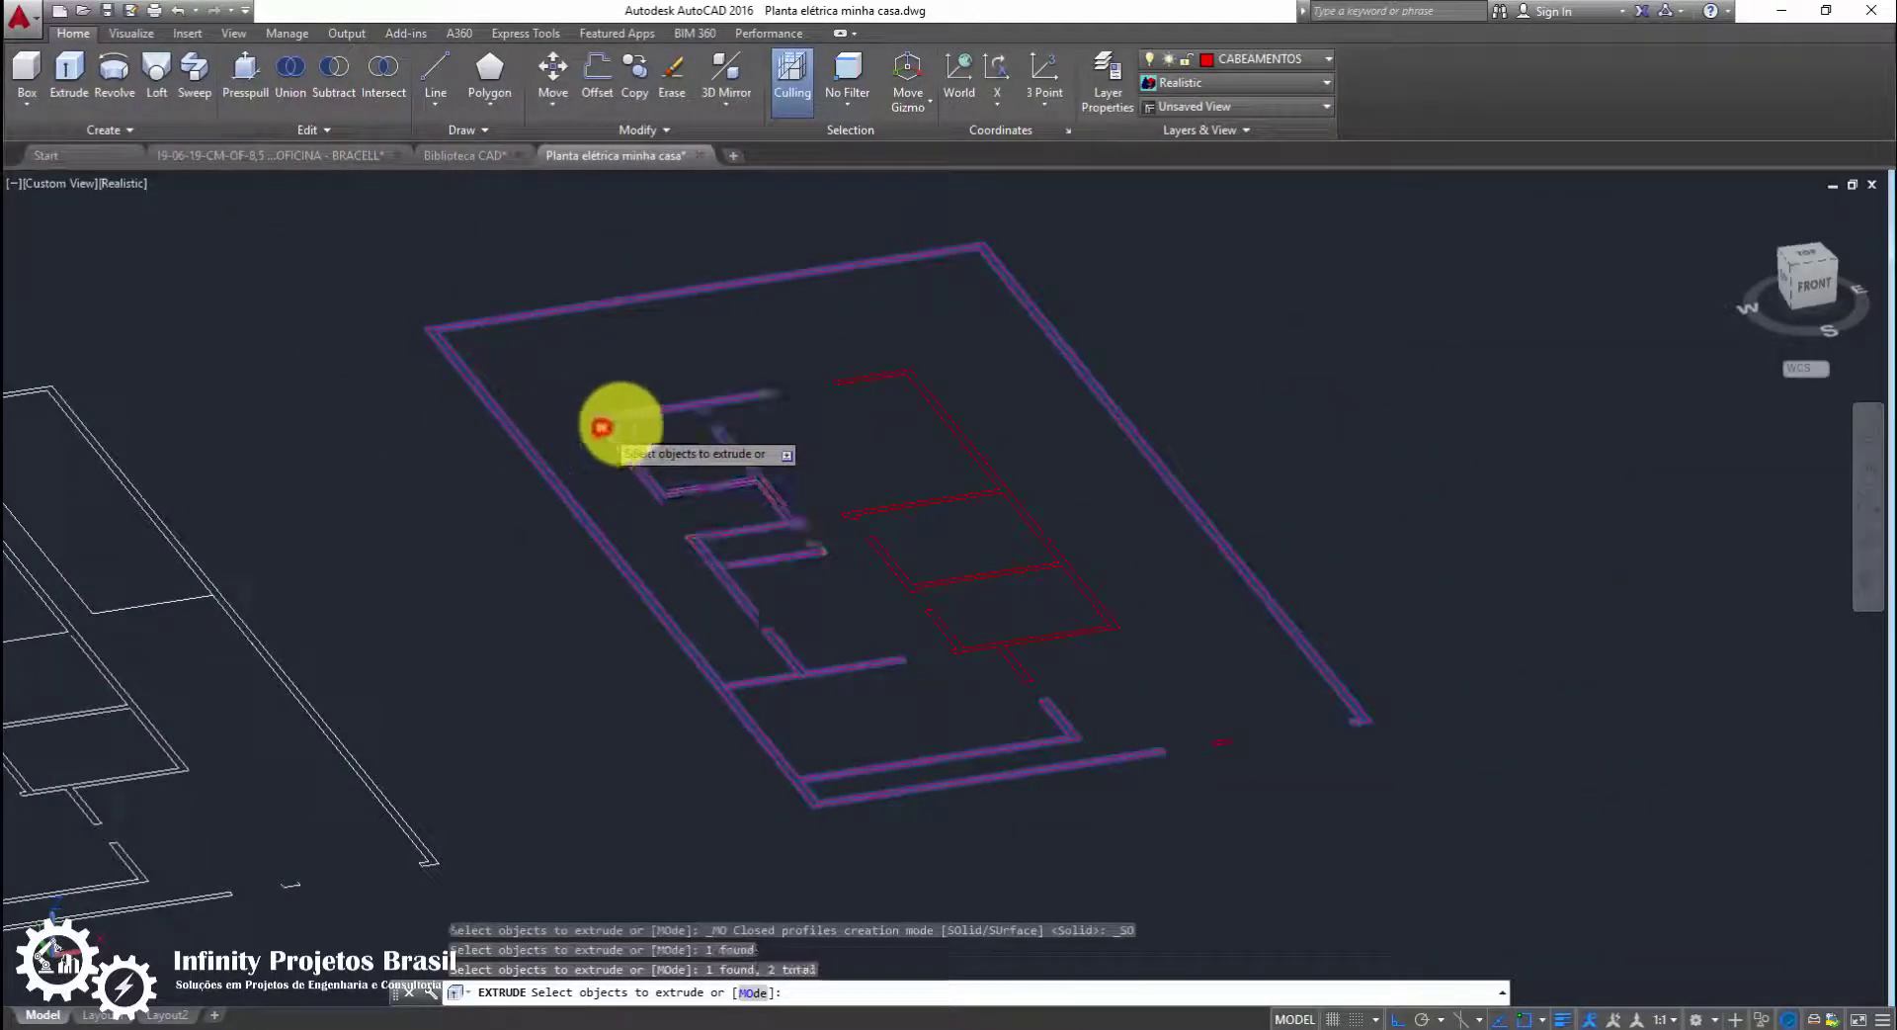
click(943, 497)
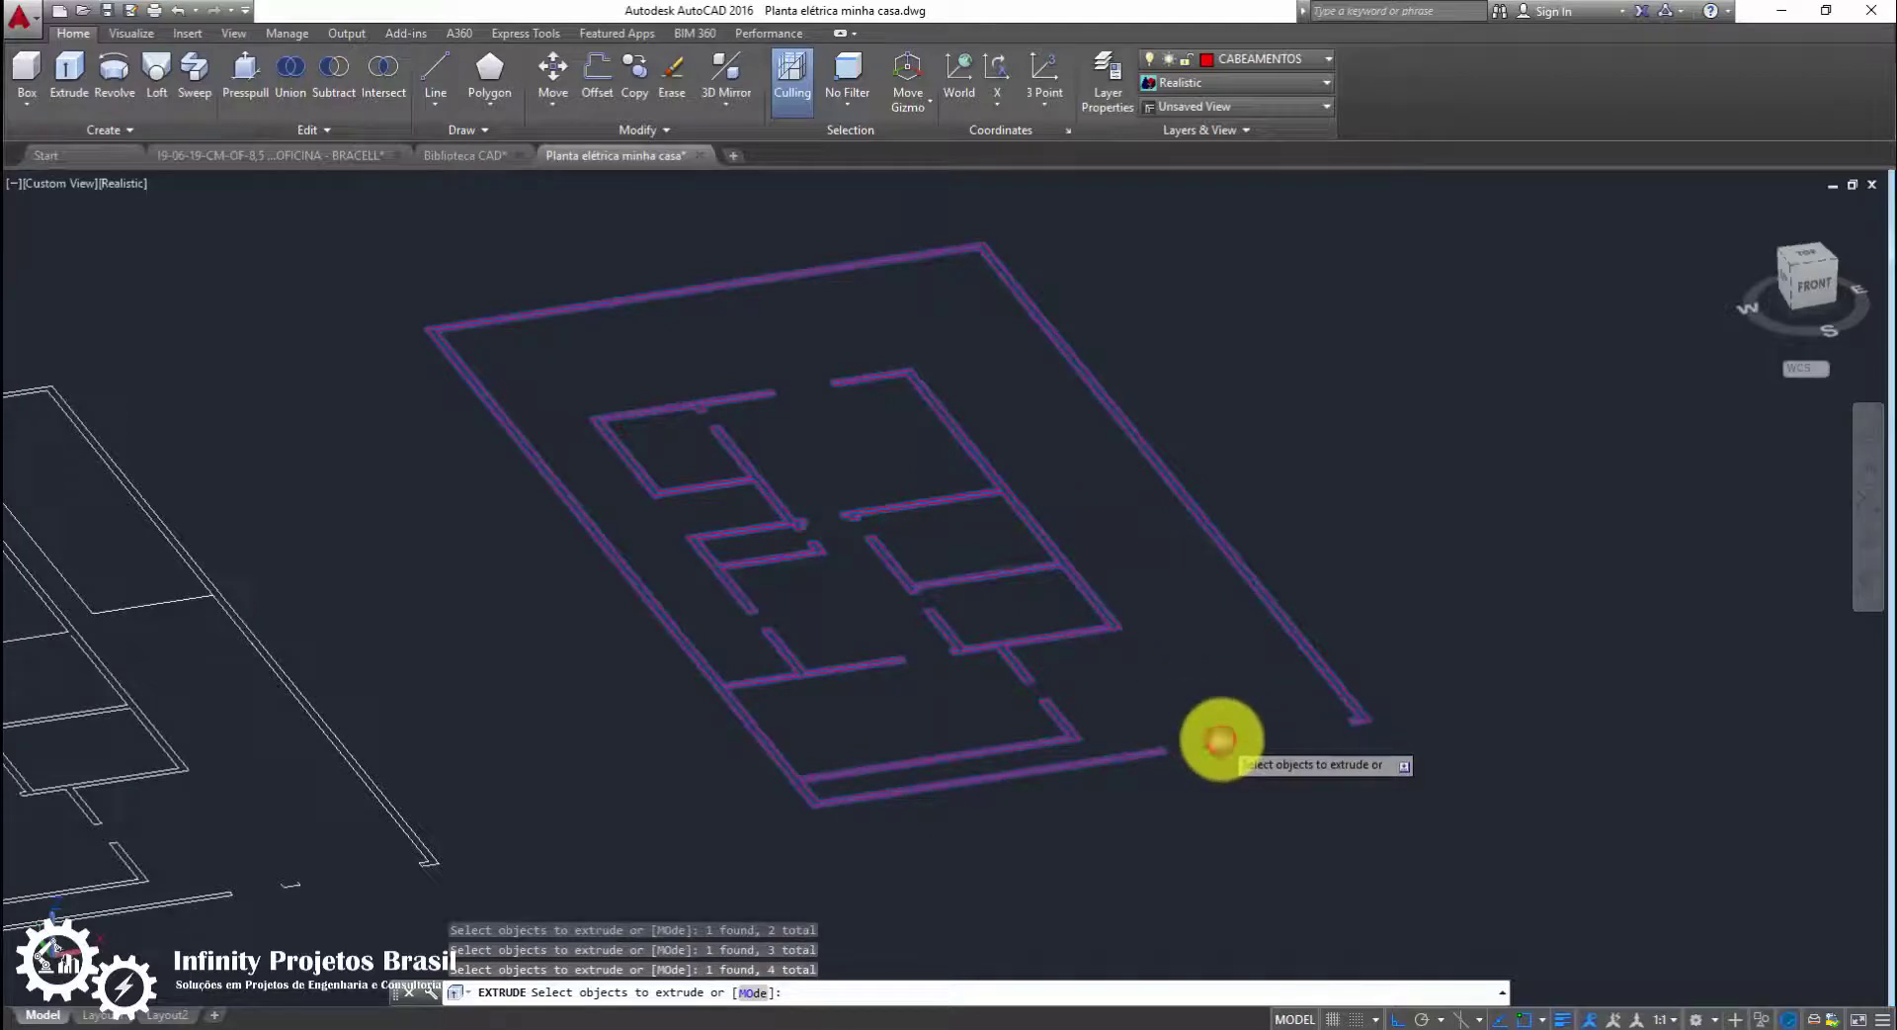
scroll(1097, 390, up, 1)
scroll(1154, 362, down, 2)
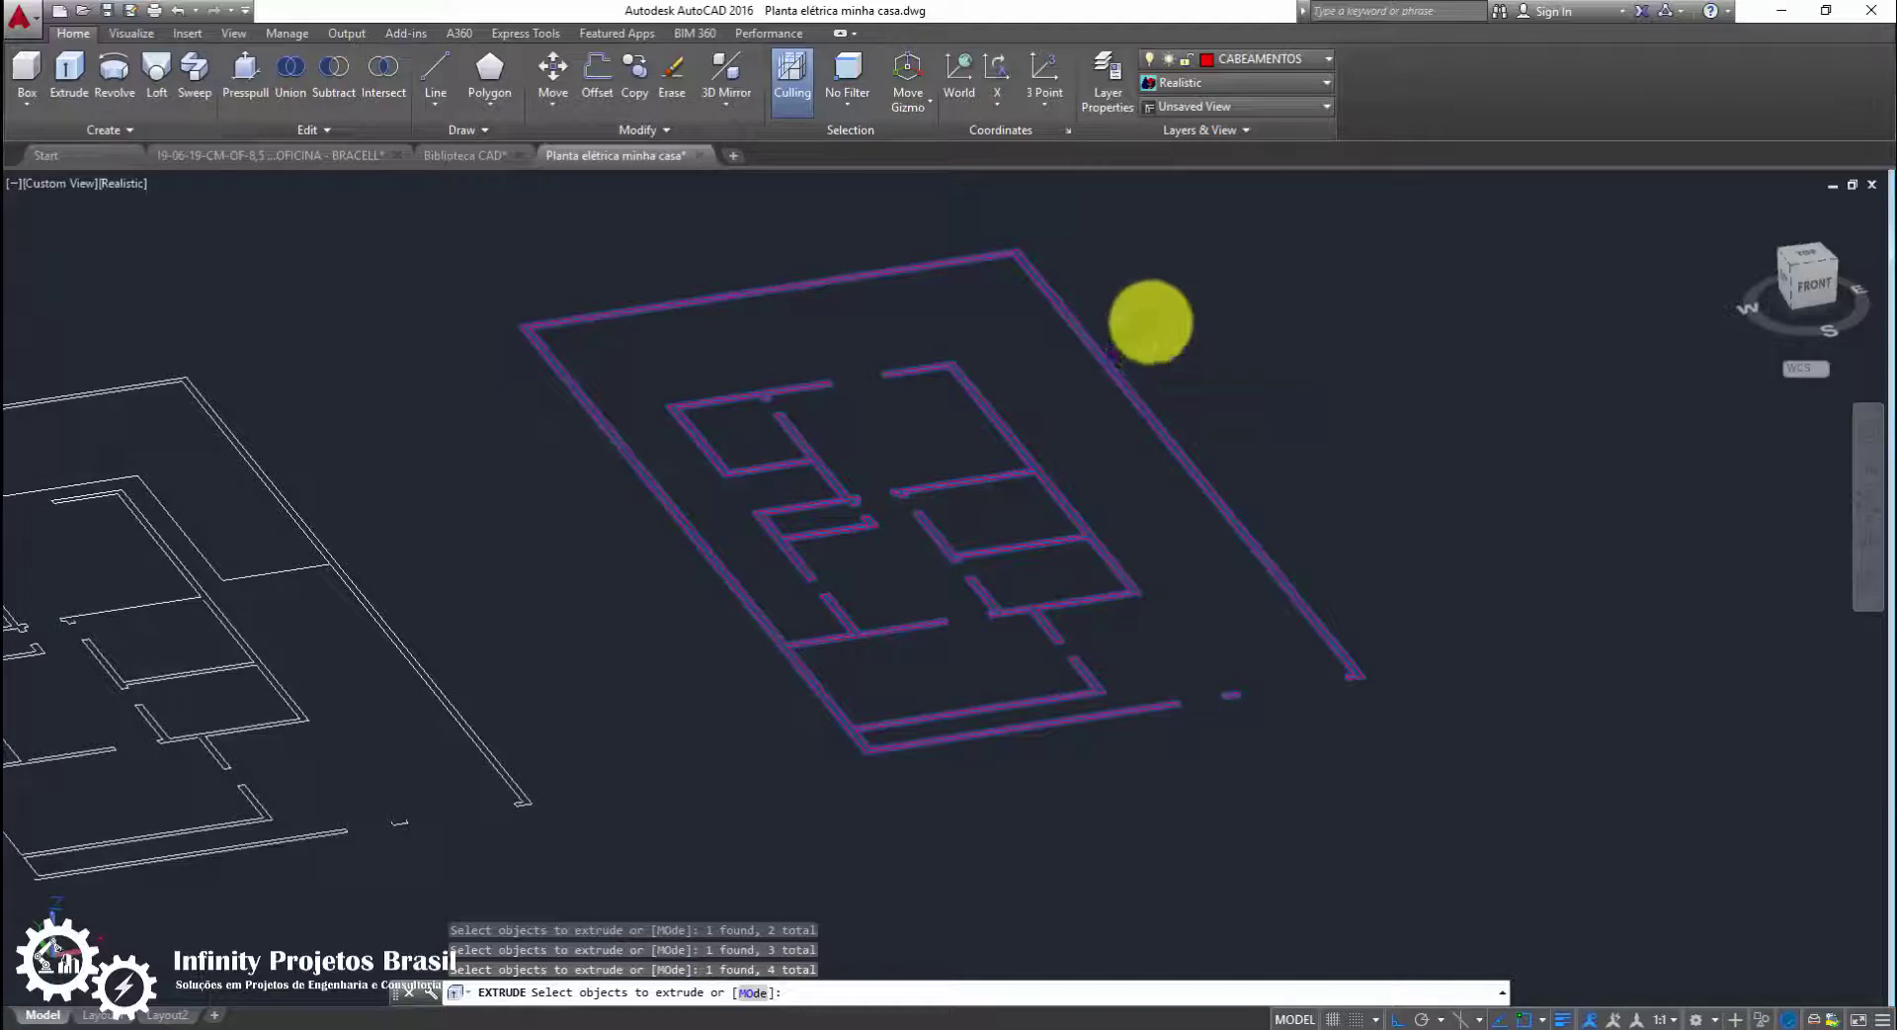
key(Return)
text(3)
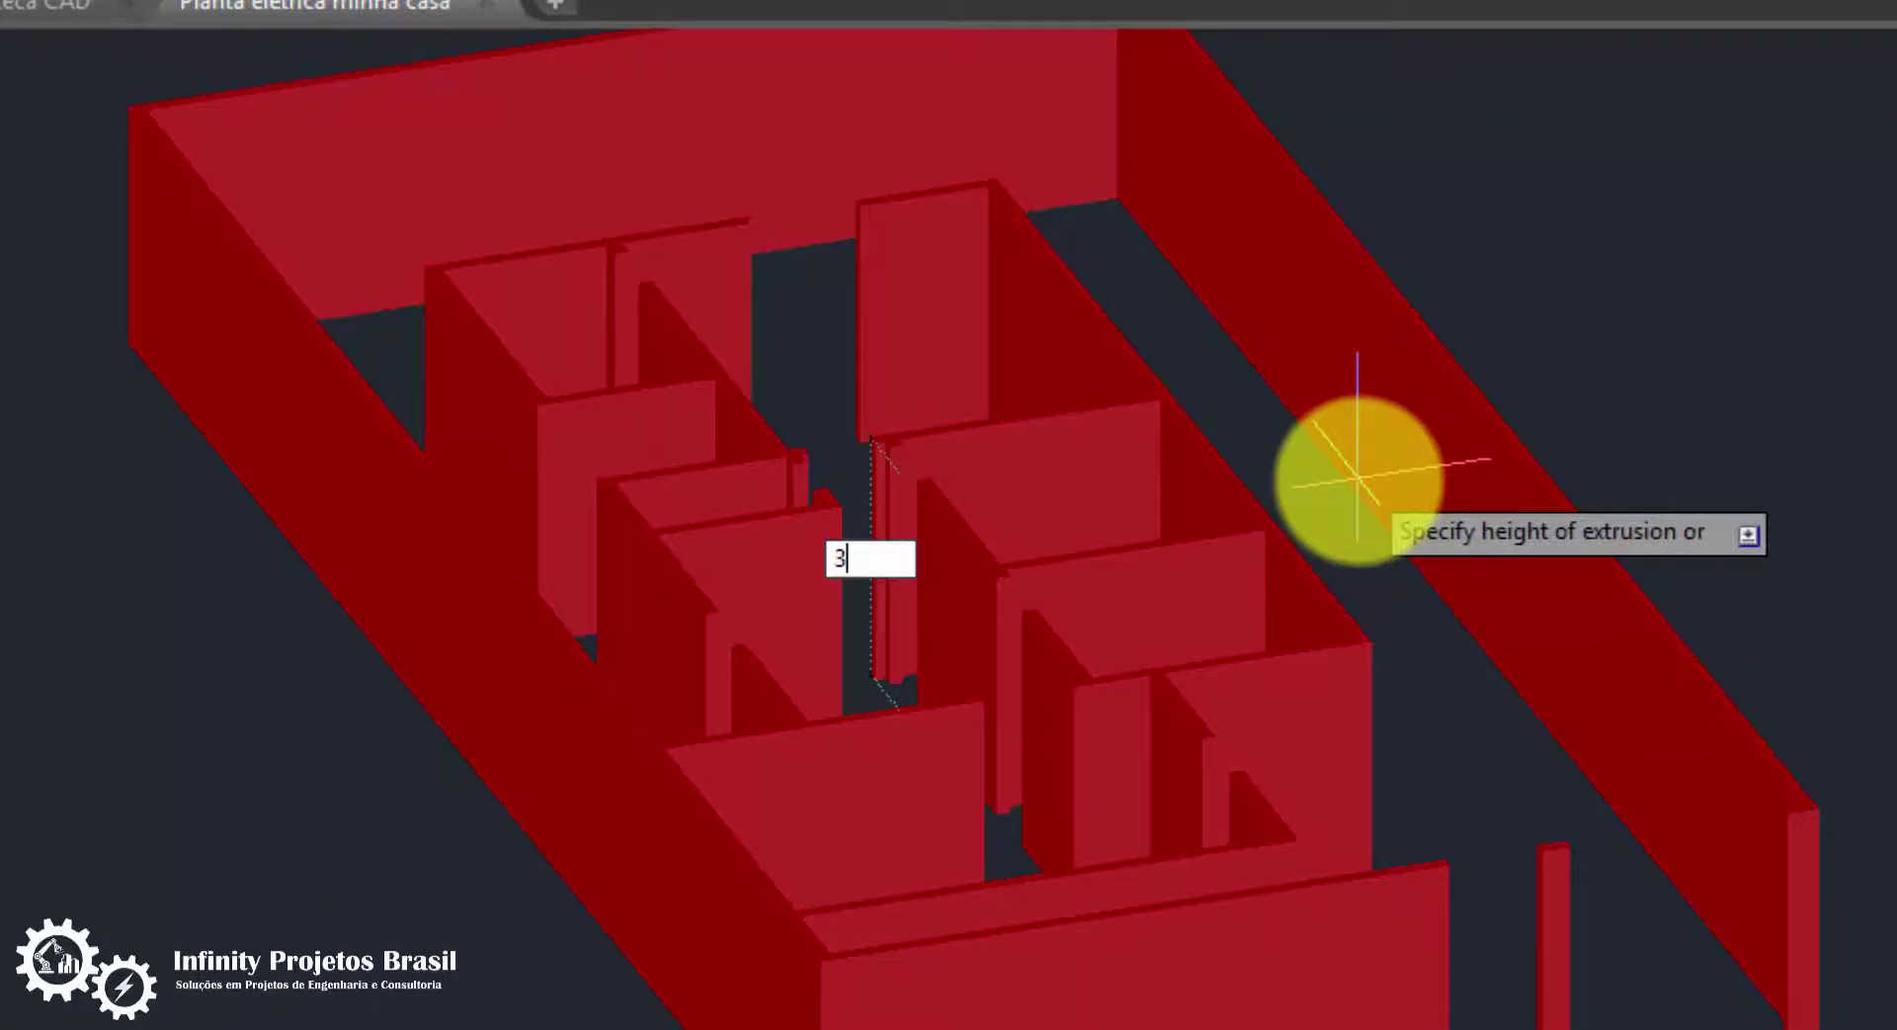
key(Return)
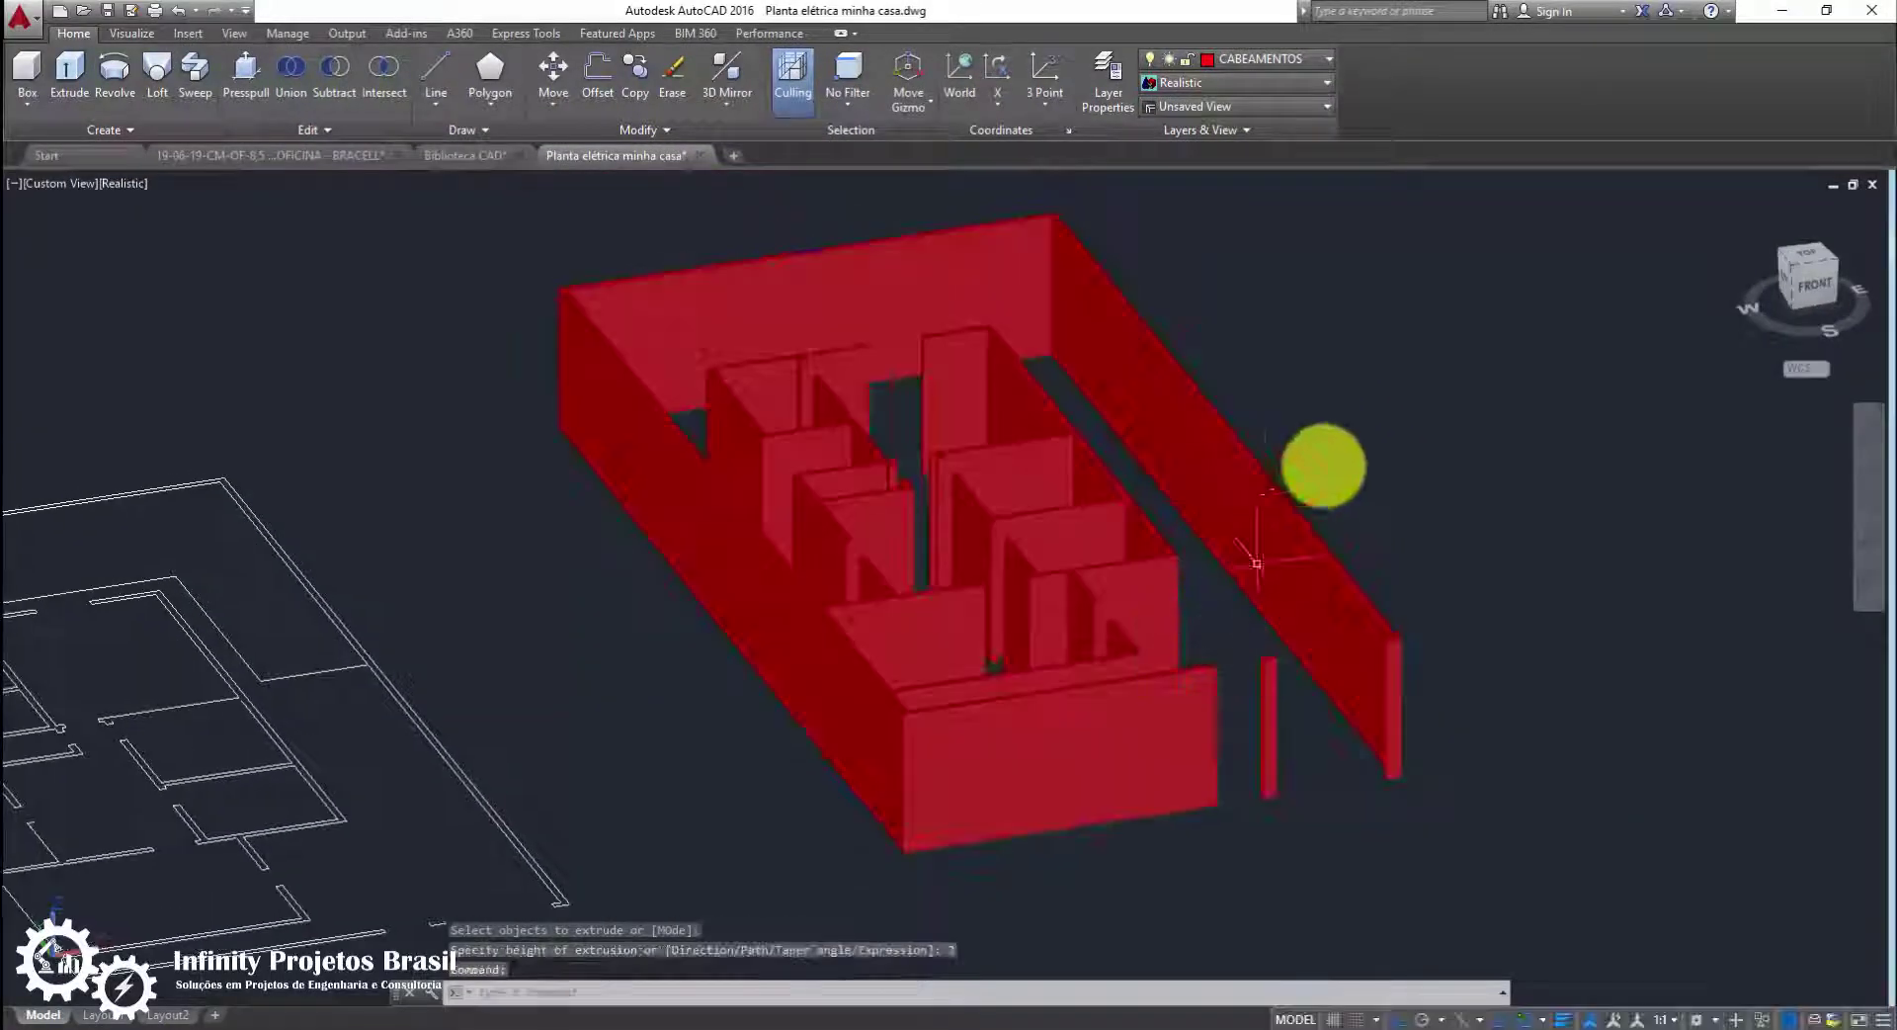
key(Escape)
scroll(1379, 465, down, 2)
Rotate the view with 3DORBIT to see the blue extruded walls beside the 2D plans
key(Escape)
key(Escape)
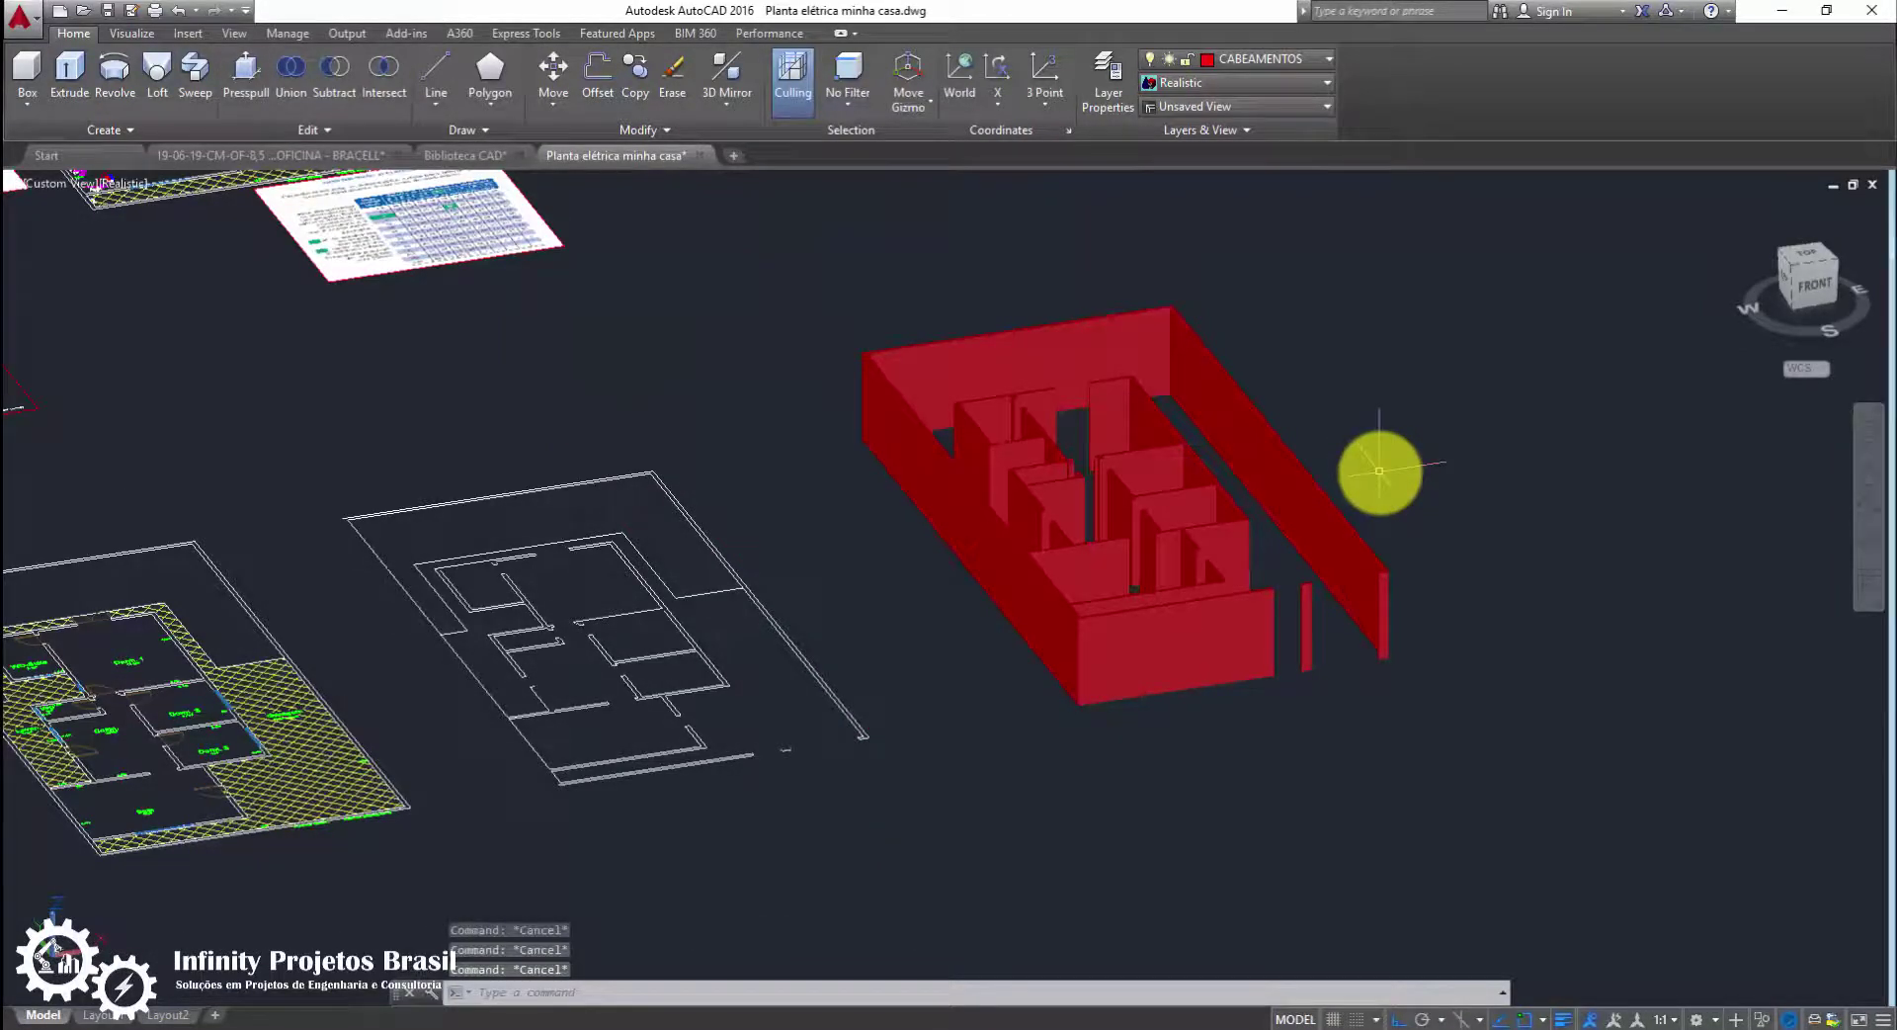
text(3DO)
key(Return)
mouse_move(1355, 464)
mouse_down()
mouse_move(1228, 512)
mouse_move(1292, 606)
mouse_move(1198, 352)
mouse_move(1207, 512)
mouse_move(1153, 441)
mouse_move(1215, 419)
mouse_move(1228, 330)
mouse_move(1232, 479)
mouse_move(1143, 520)
mouse_move(1051, 479)
mouse_move(1076, 691)
mouse_move(984, 566)
mouse_move(1046, 686)
mouse_move(966, 737)
mouse_move(953, 533)
mouse_move(954, 710)
mouse_move(919, 712)
mouse_move(936, 644)
mouse_move(906, 711)
mouse_move(906, 635)
mouse_move(945, 695)
mouse_move(1002, 685)
mouse_move(1304, 542)
mouse_up()
key(Escape)
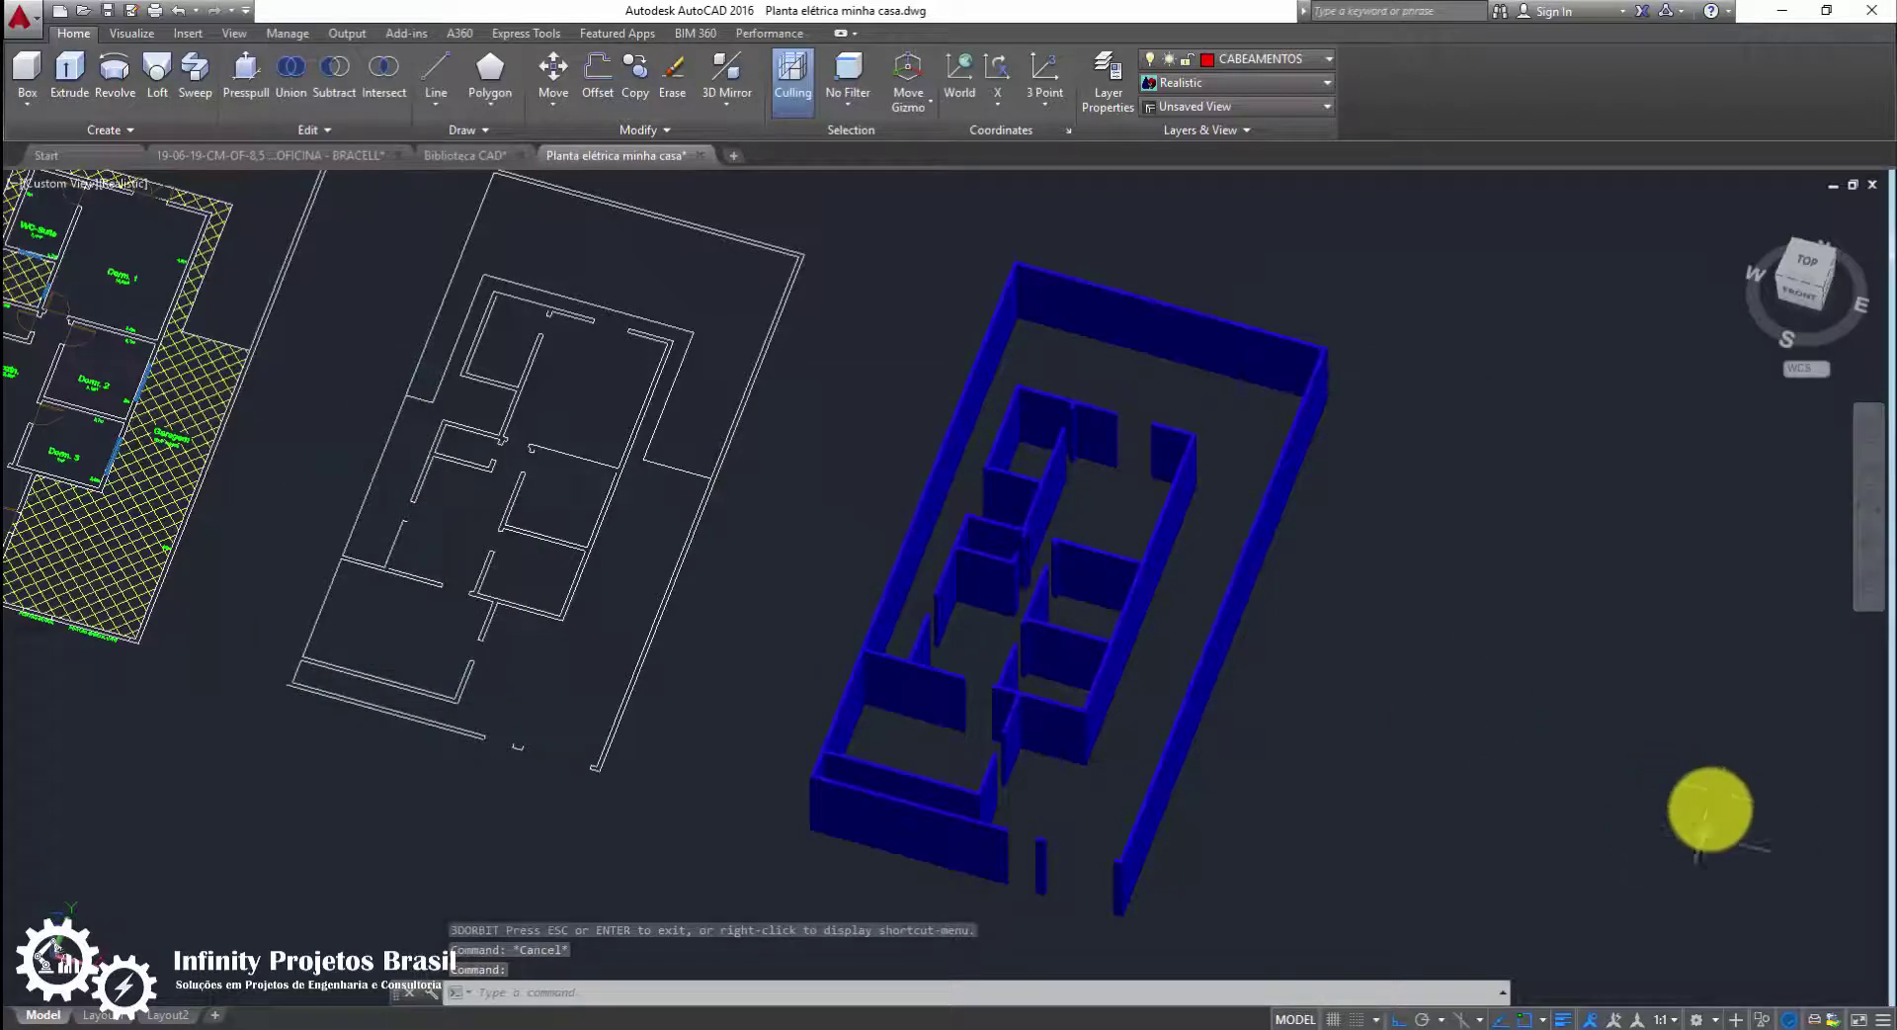
click(1621, 790)
key(Escape)
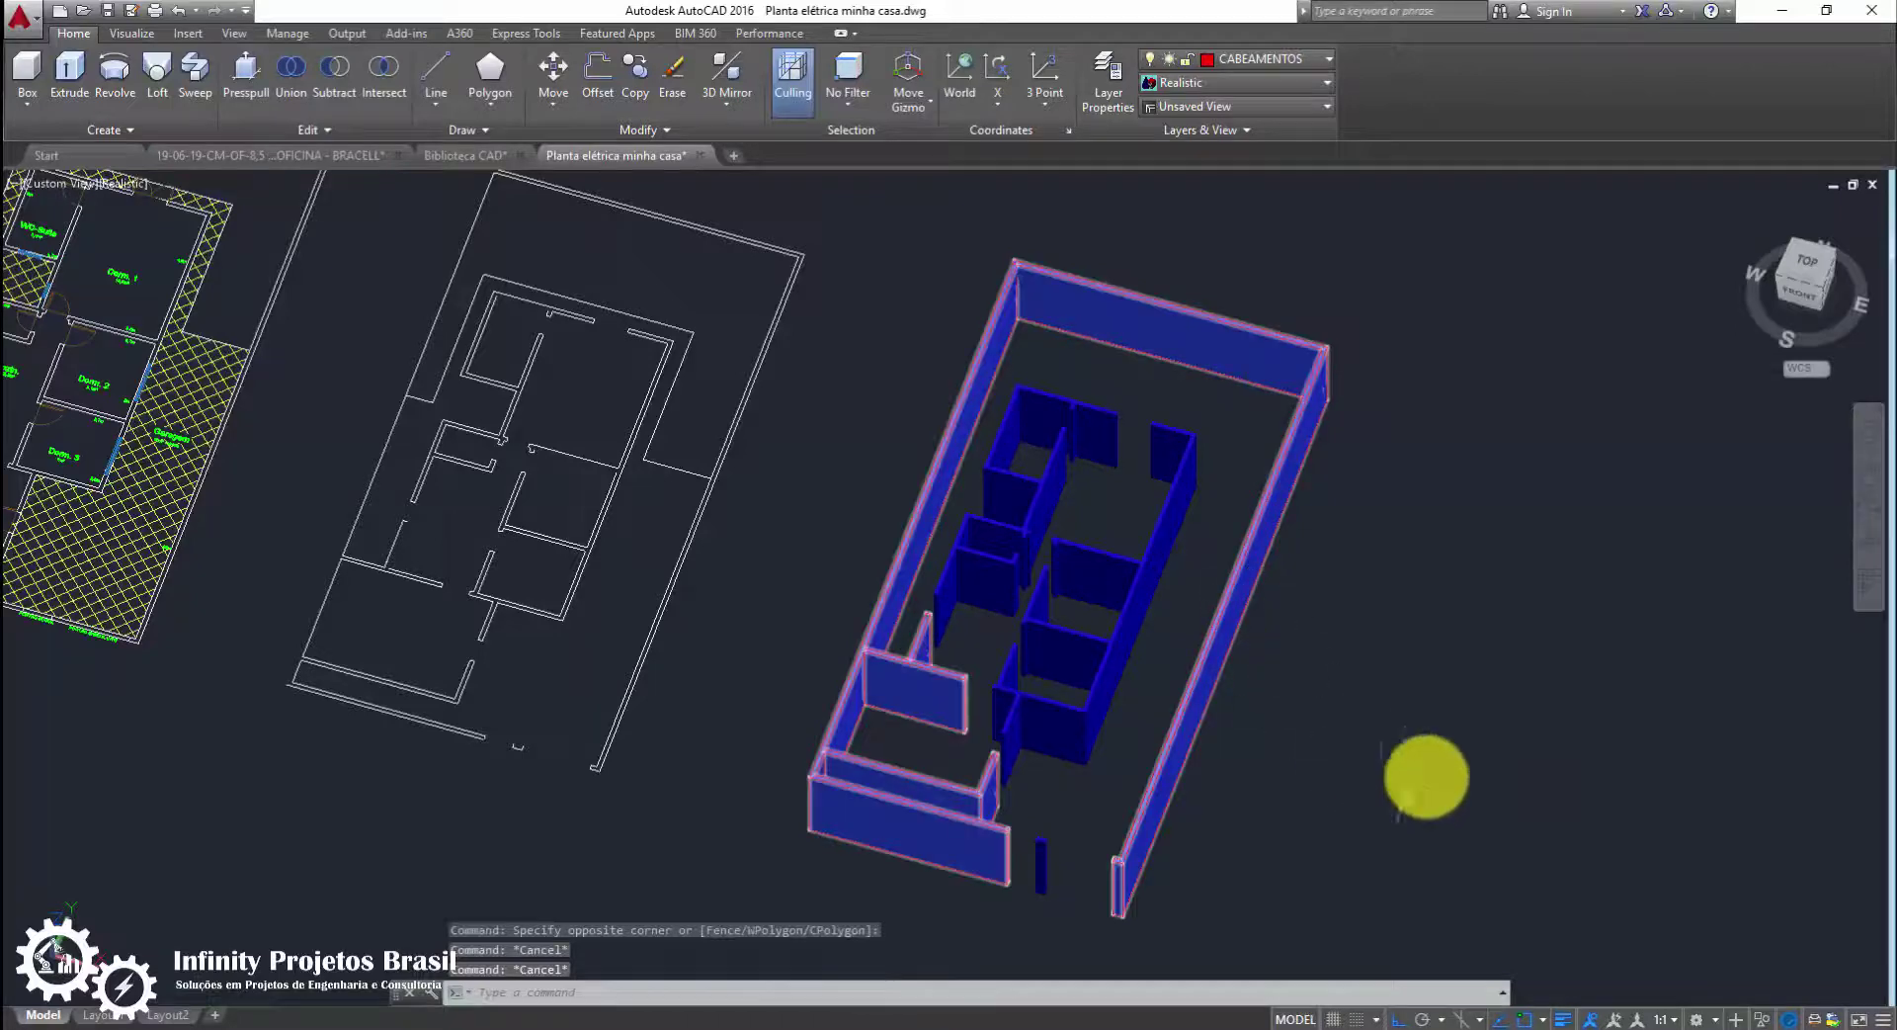
key(Escape)
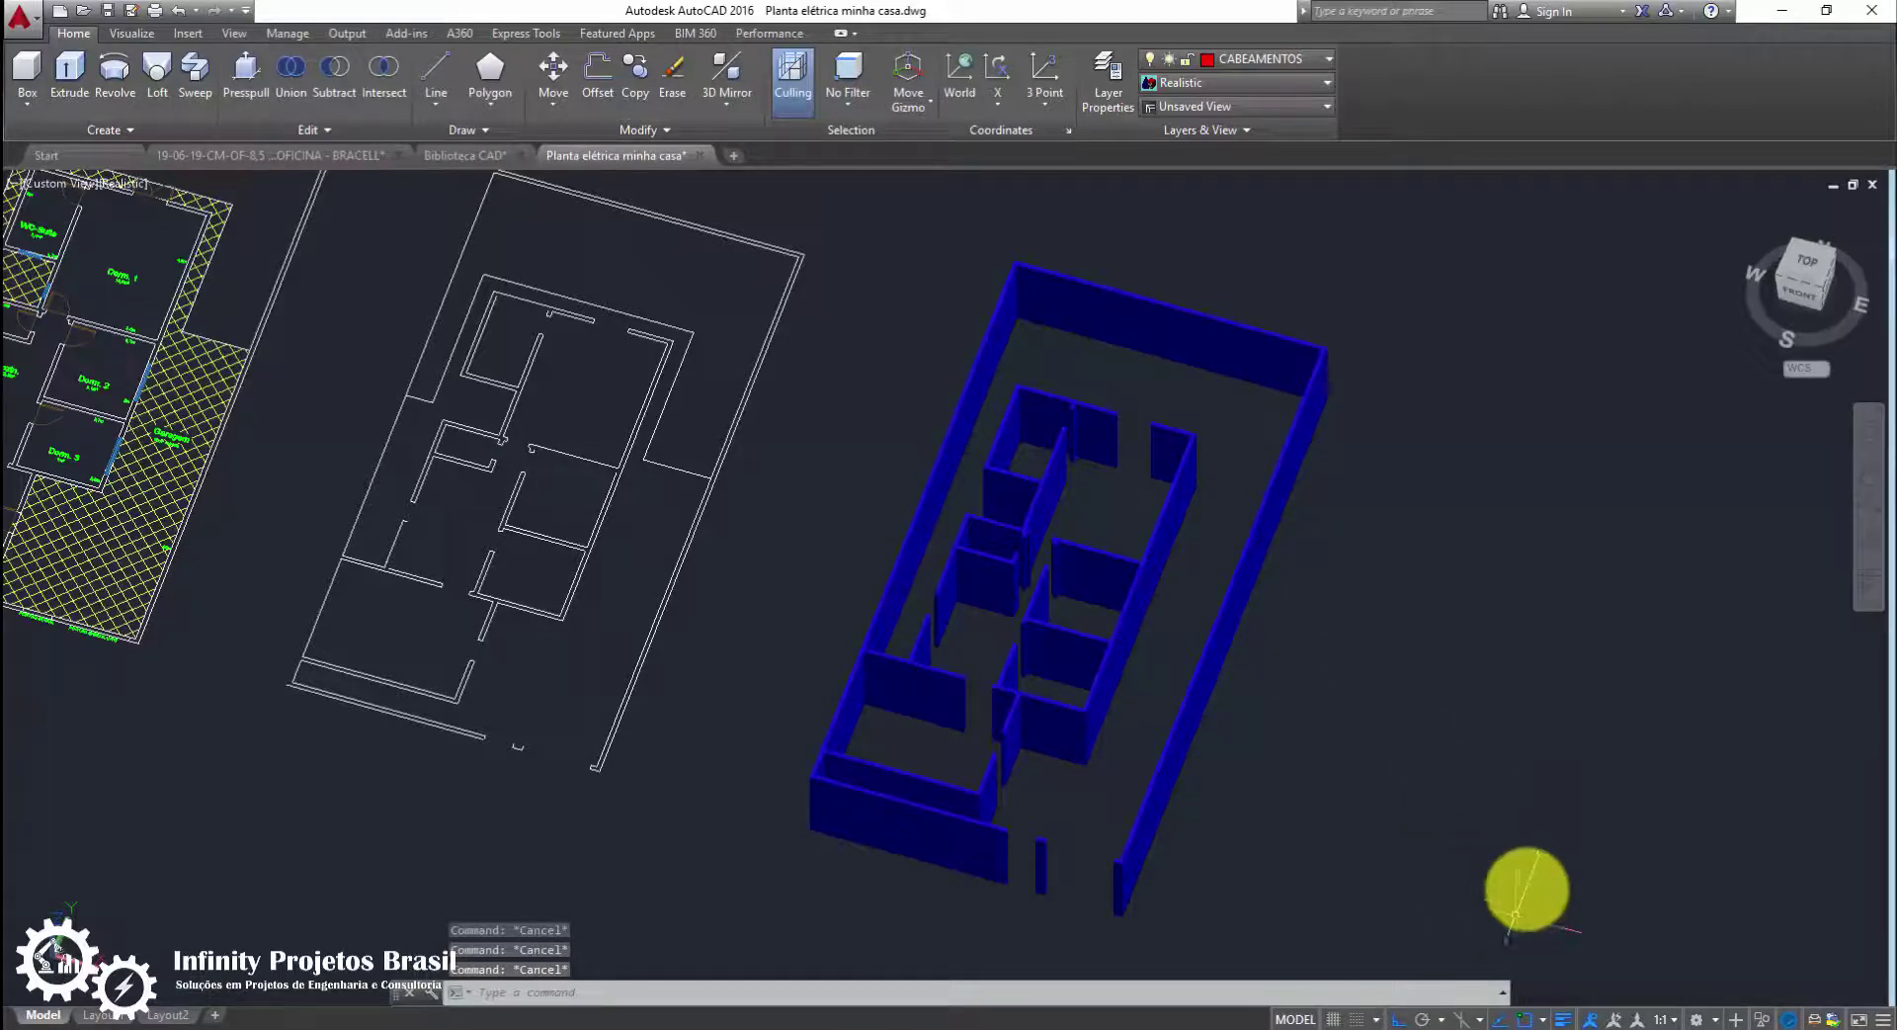